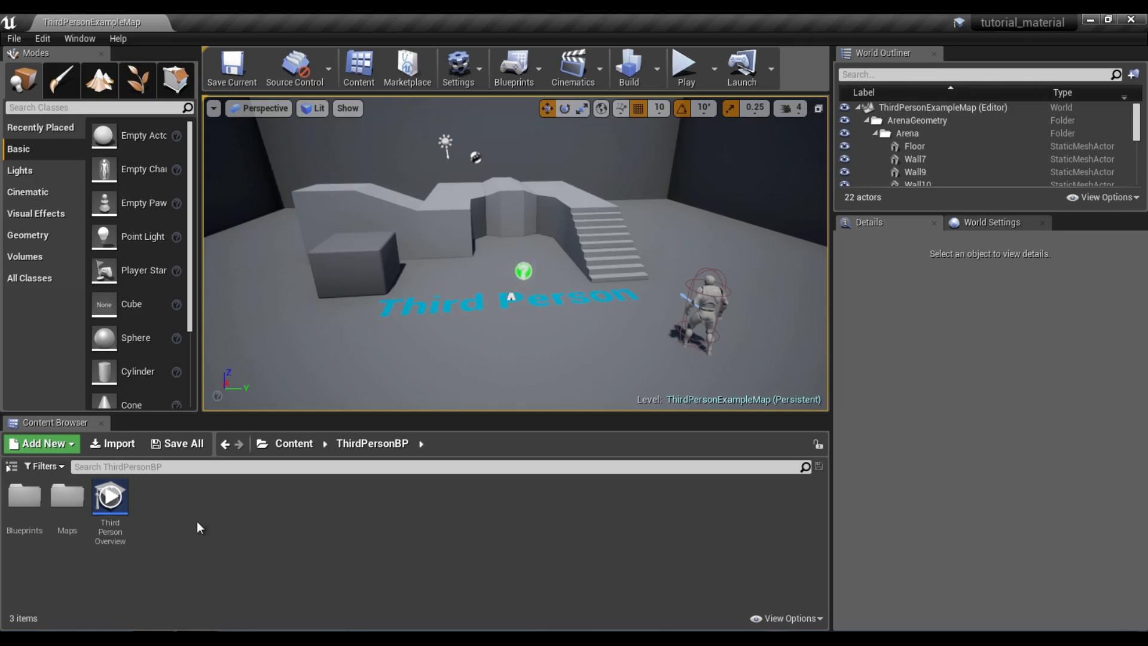
Create a new folder named "material" inside the ThirdPersonBP folder.
{"action": "right_click", "coordinate": [177, 512]}
{"action": "left_click", "coordinate": [265, 84]}
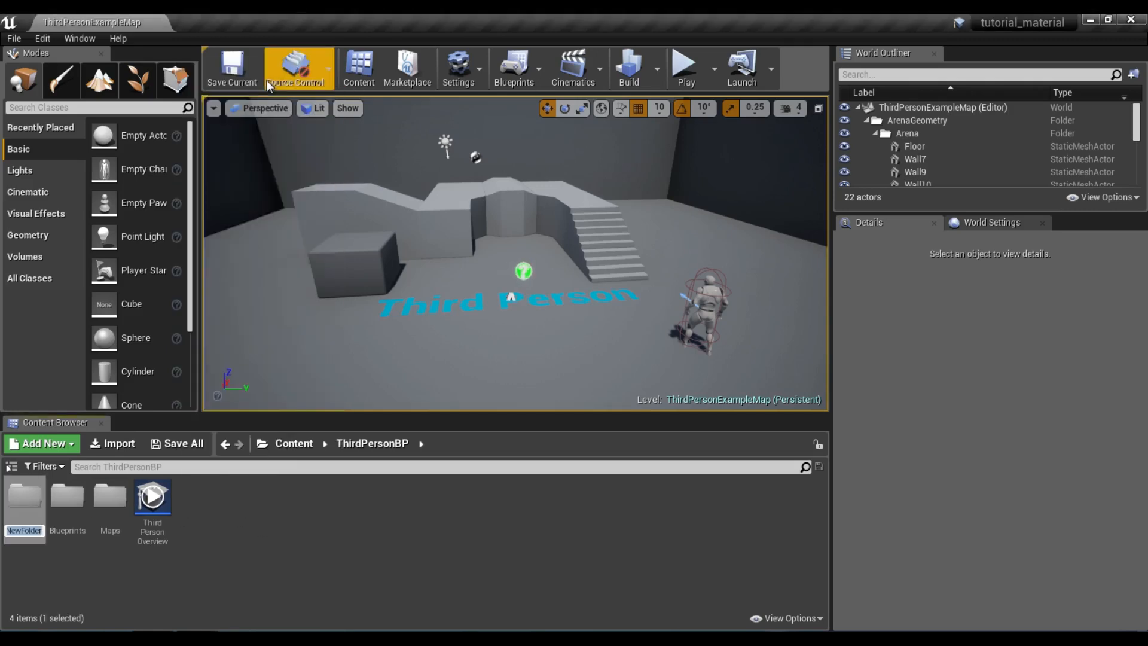
{"action": "type", "text": "material"}
{"action": "key", "text": "Return"}
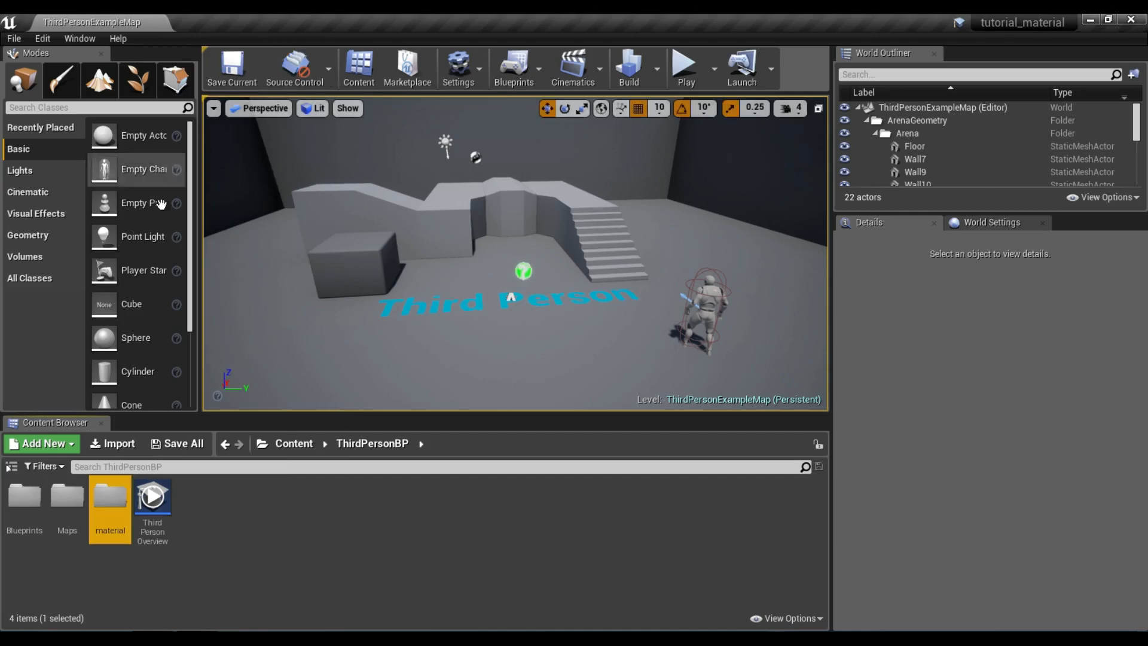
Rename the new folder to "materials" and open it.
{"action": "right_click", "coordinate": [108, 487]}
{"action": "left_click", "coordinate": [188, 256]}
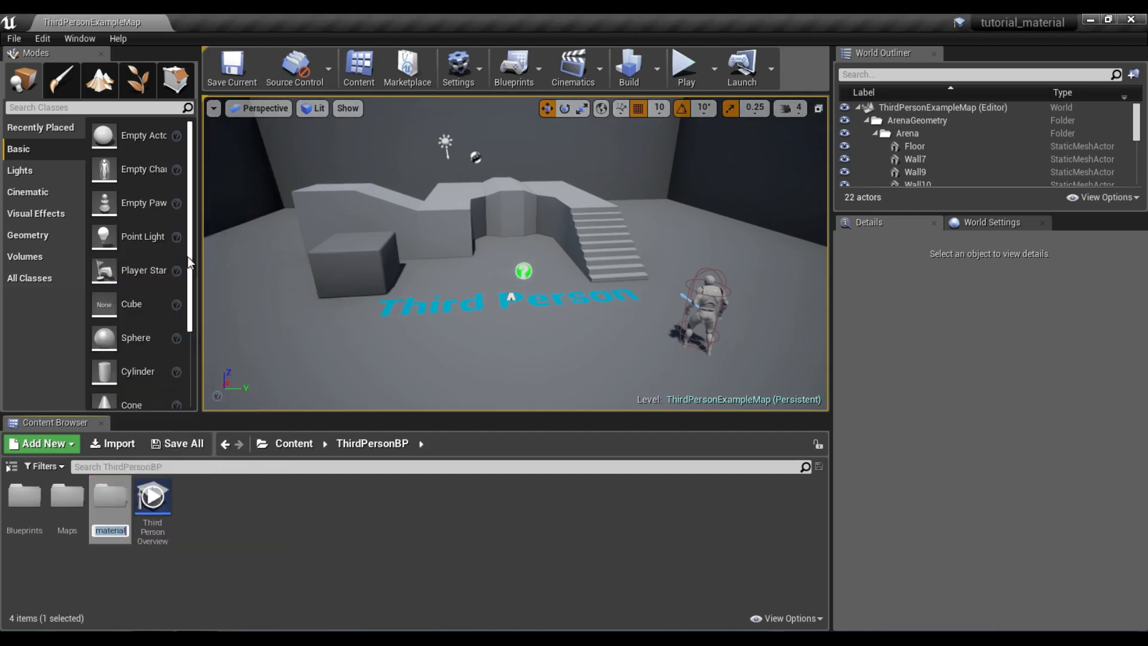
{"action": "type", "text": "s"}
{"action": "key", "text": "Return"}
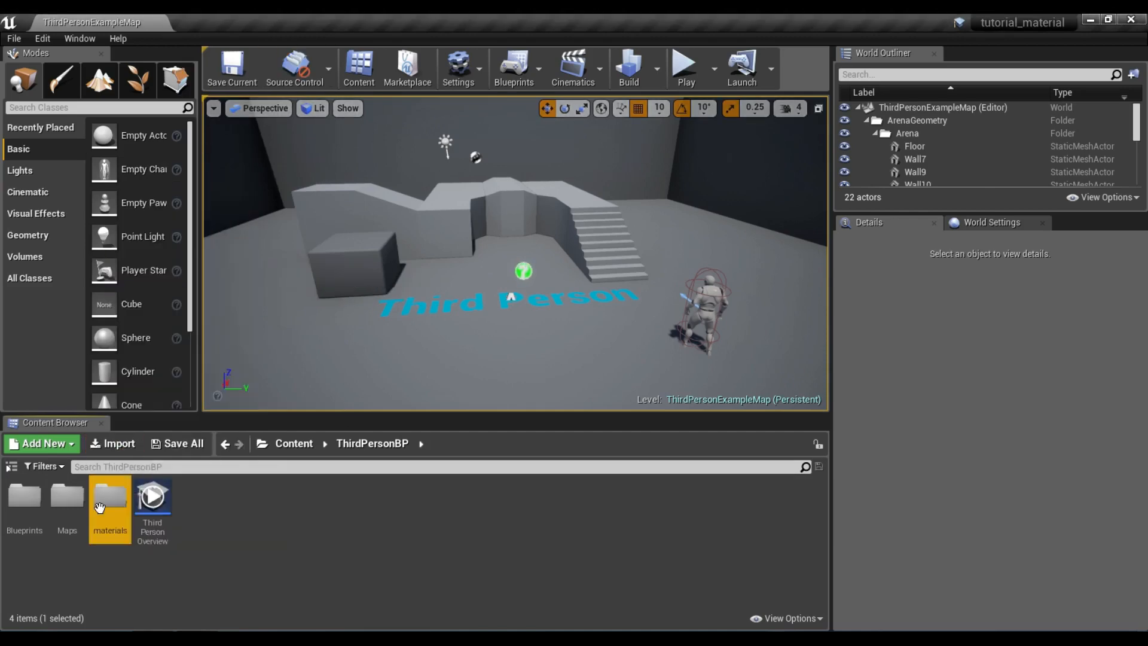
{"action": "double_click", "coordinate": [102, 506]}
{"action": "right_click", "coordinate": [110, 493]}
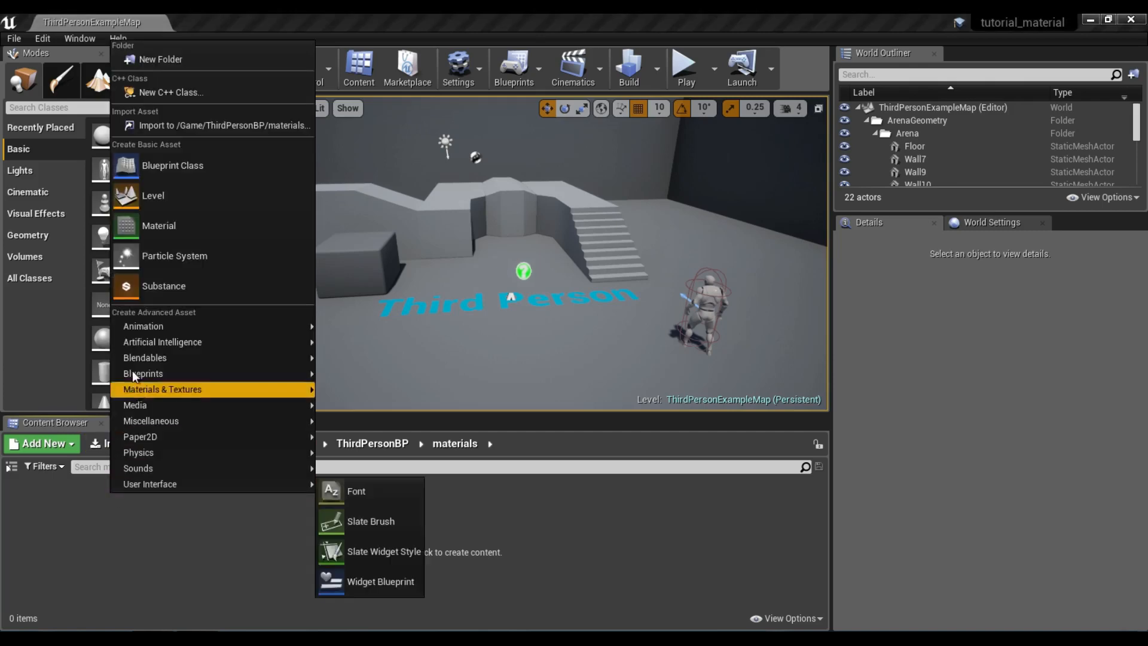
{"action": "left_click", "coordinate": [127, 575]}
{"action": "right_click", "coordinate": [177, 529]}
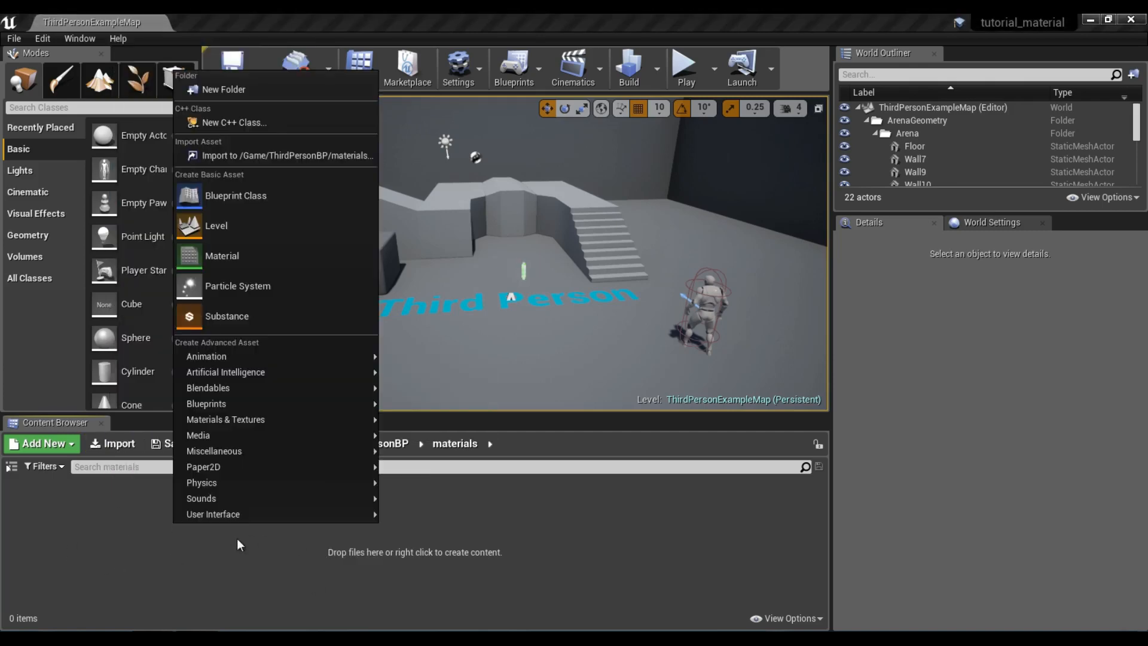
{"action": "left_click", "coordinate": [146, 548]}
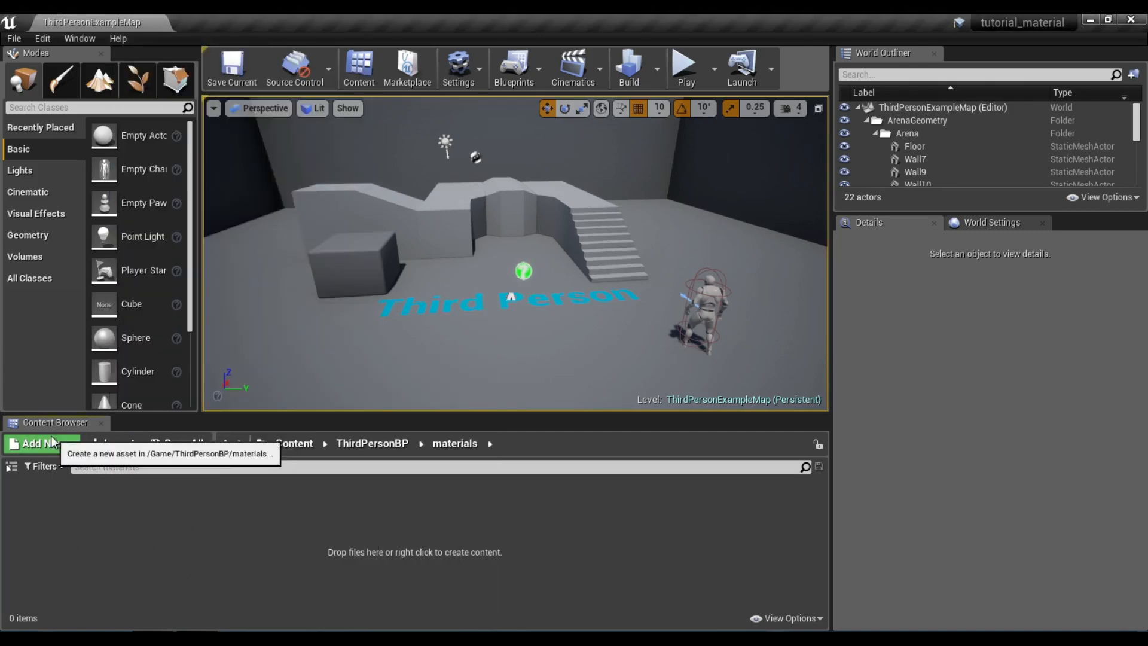
Create a new material named "diffuse" in the materials folder.
{"action": "left_click", "coordinate": [52, 440]}
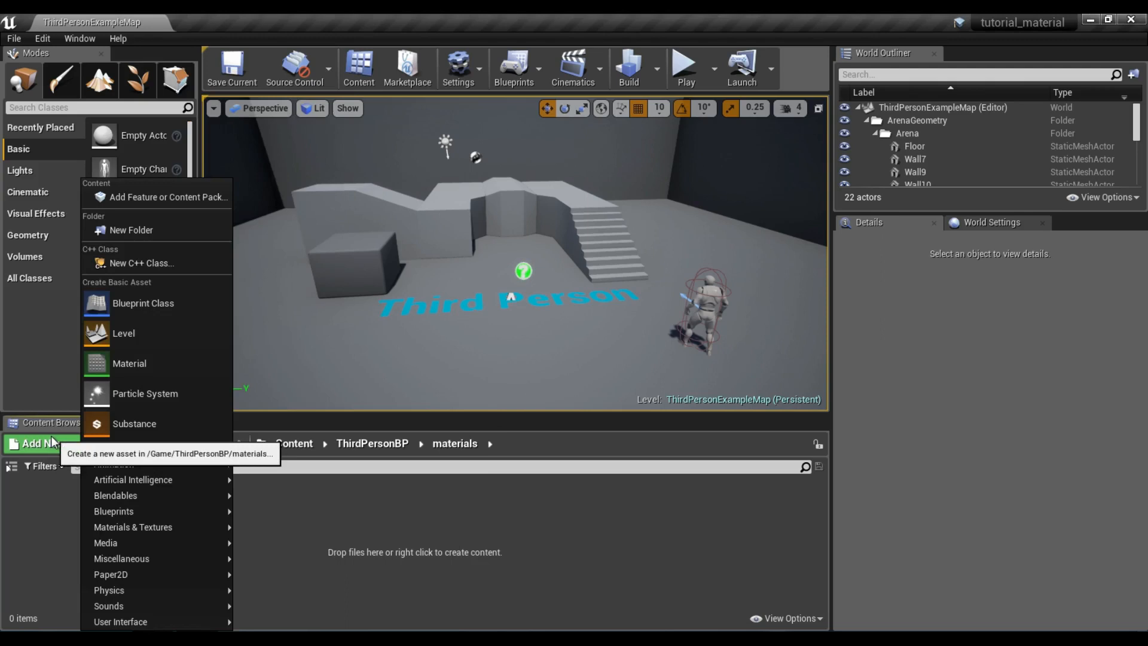
{"action": "left_click", "coordinate": [149, 367]}
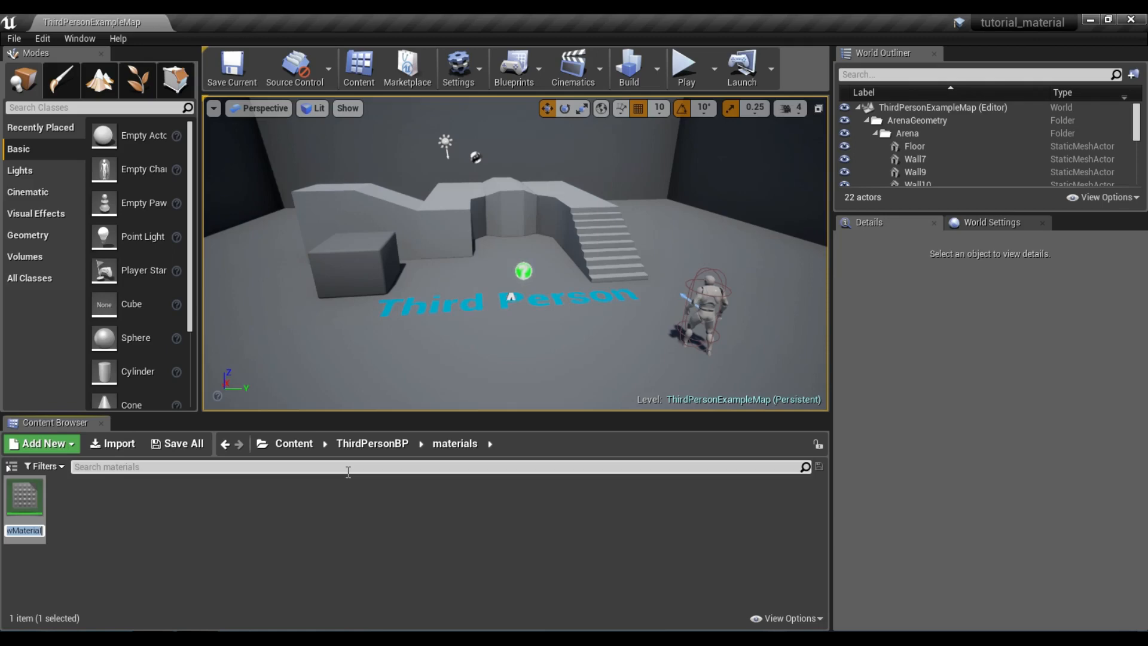
{"action": "type", "text": "diffuse"}
{"action": "key", "text": "Return"}
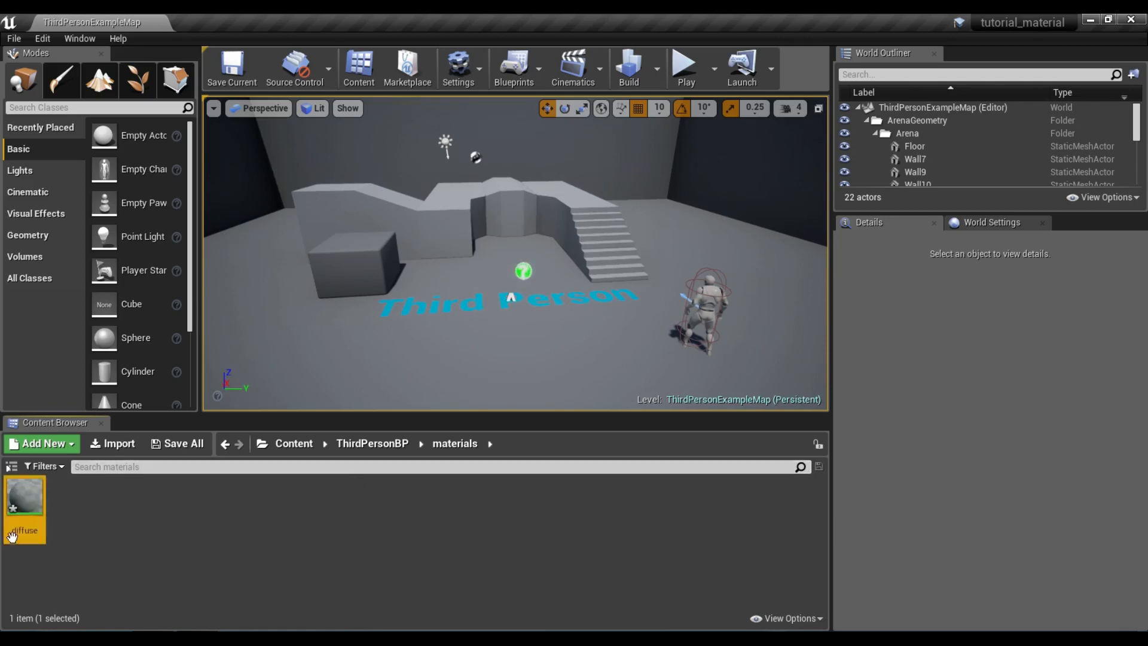
Place a Sphere on the floor in front of the Third Person text and raise it to Z 200.
{"action": "right_click_drag", "start_coordinate": [383, 335], "coordinate": [396, 360]}
{"action": "key", "text": "w"}
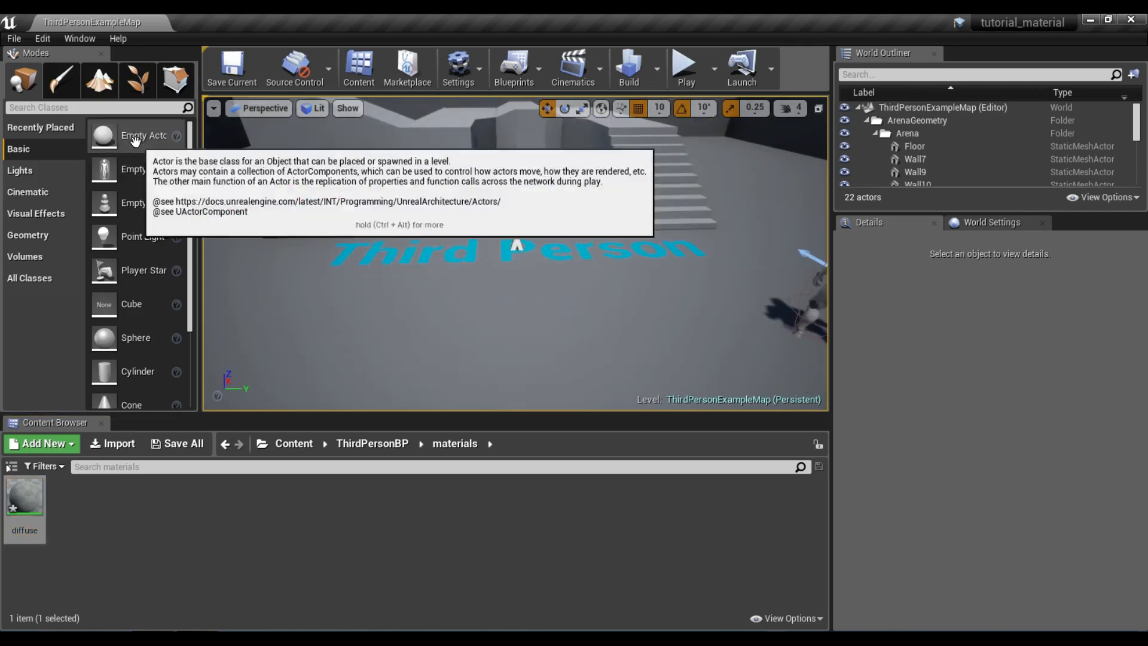
{"action": "left_click_drag", "start_coordinate": [146, 334], "coordinate": [453, 278]}
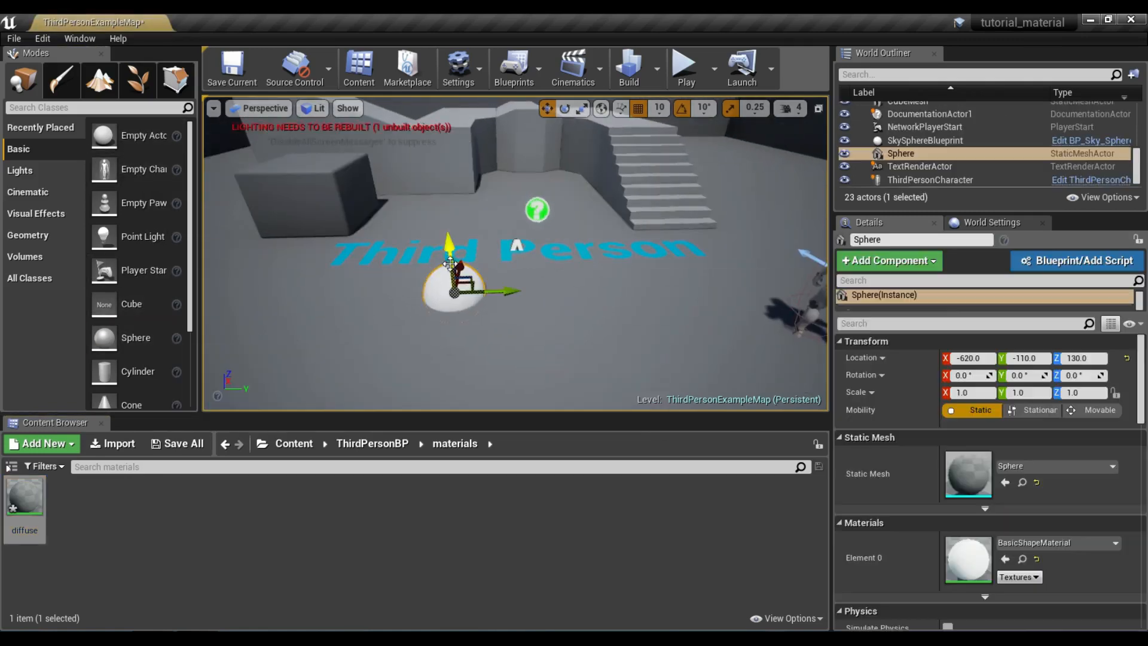
{"action": "left_click_drag", "start_coordinate": [449, 240], "coordinate": [447, 216]}
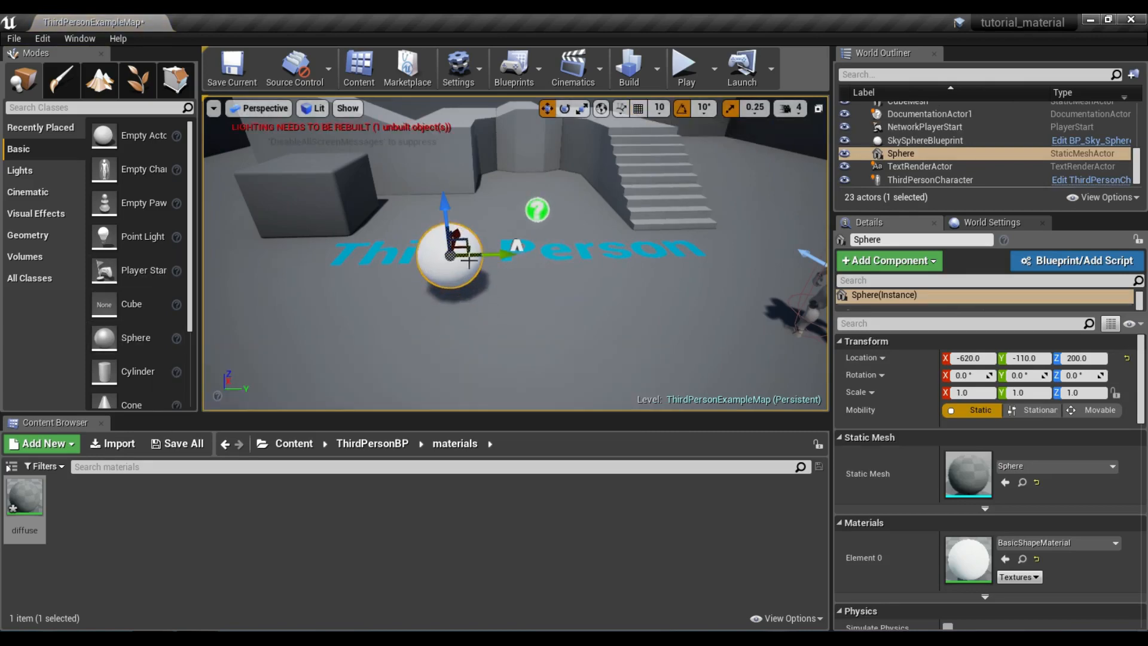
Duplicate the sphere into a row of four along the Y axis, with the end copies at about Y -253 and 215.
{"action": "key", "text": "ctrl+w"}
{"action": "left_click_drag", "start_coordinate": [497, 254], "coordinate": [695, 249]}
{"action": "key", "text": "ctrl+w"}
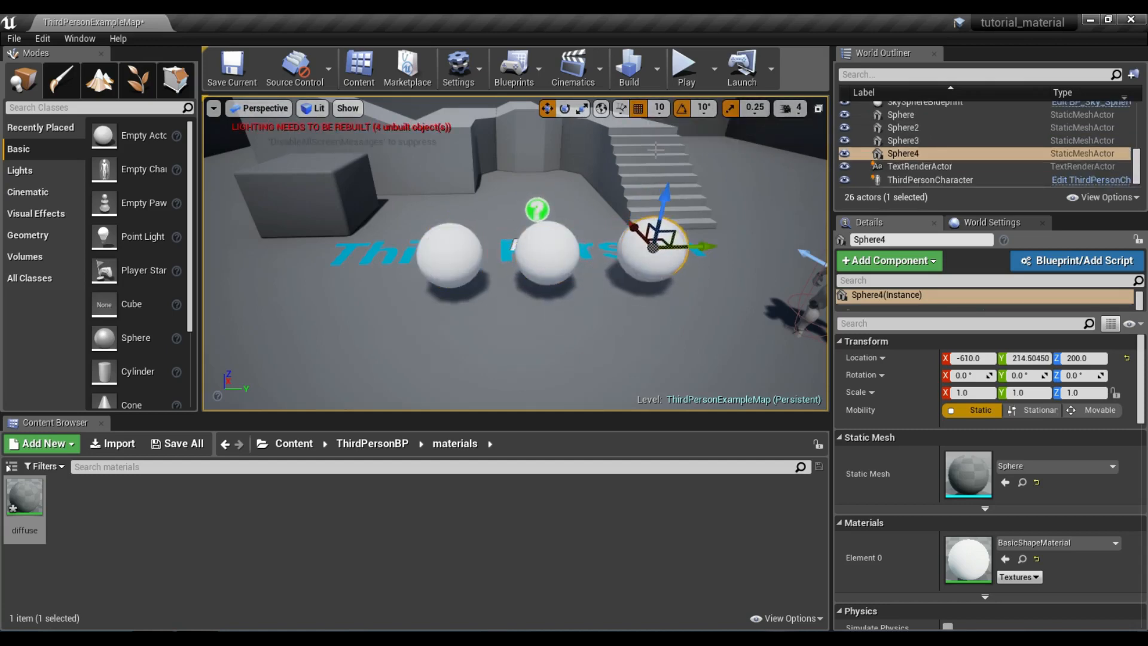
{"action": "key", "text": "ctrl+z"}
{"action": "left_click_drag", "start_coordinate": [698, 252], "coordinate": [412, 262]}
{"action": "key", "text": "ctrl+z"}
{"action": "key", "text": "ctrl+w"}
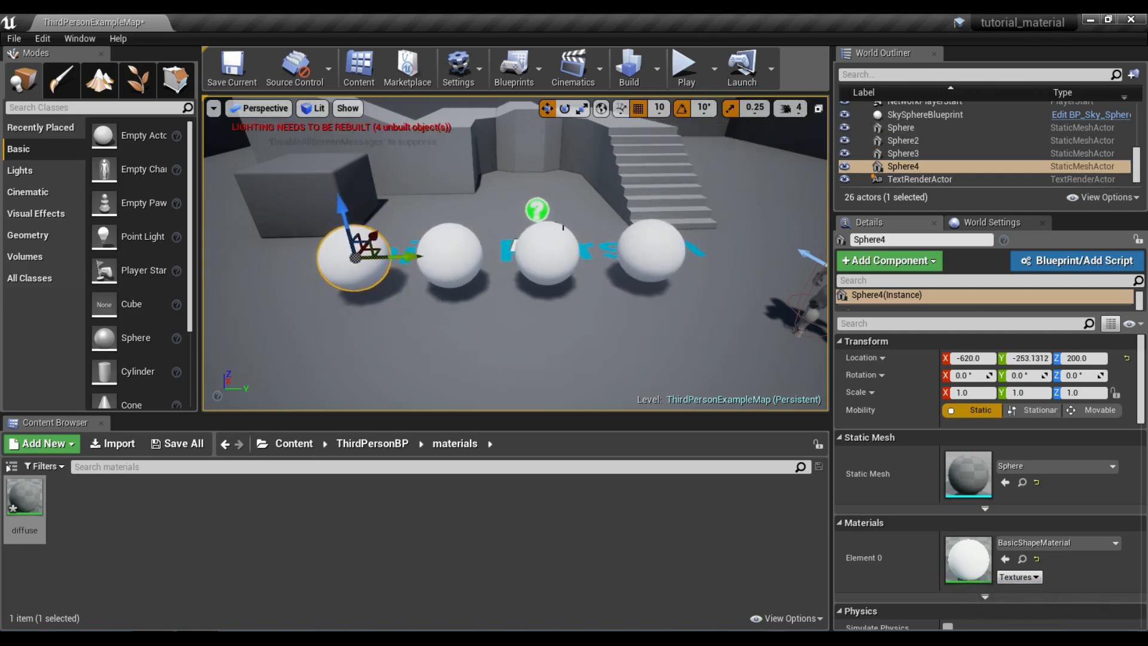
Open the diffuse material for editing and slightly widen its node graph area.
{"action": "double_click", "coordinate": [27, 495]}
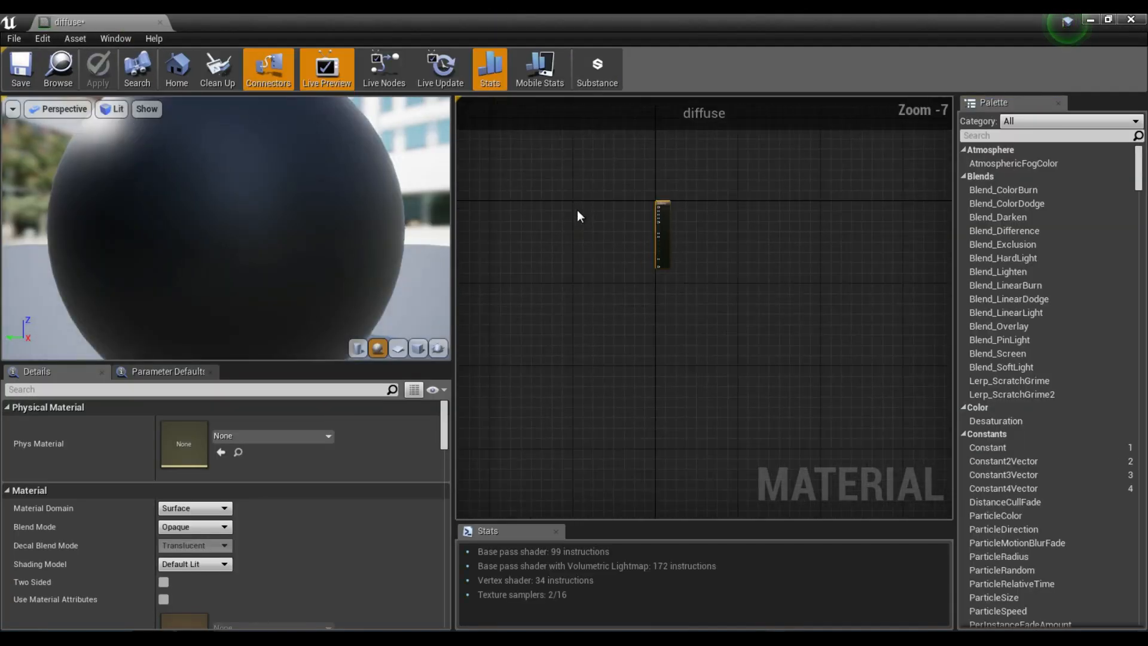
{"action": "scroll", "coordinate": [680, 254], "scroll_direction": "up", "scroll_amount": 1}
{"action": "right_click_drag", "start_coordinate": [631, 267], "coordinate": [714, 232]}
{"action": "scroll", "coordinate": [256, 202], "scroll_direction": "down", "scroll_amount": 5}
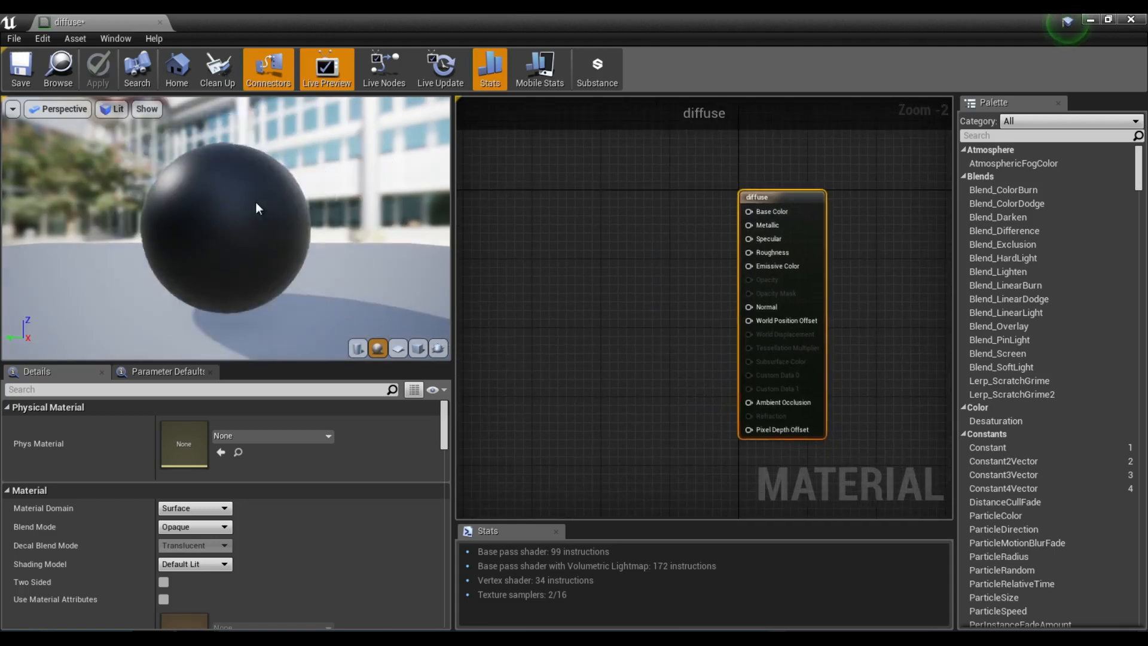
{"action": "right_click_drag", "start_coordinate": [813, 172], "coordinate": [689, 294]}
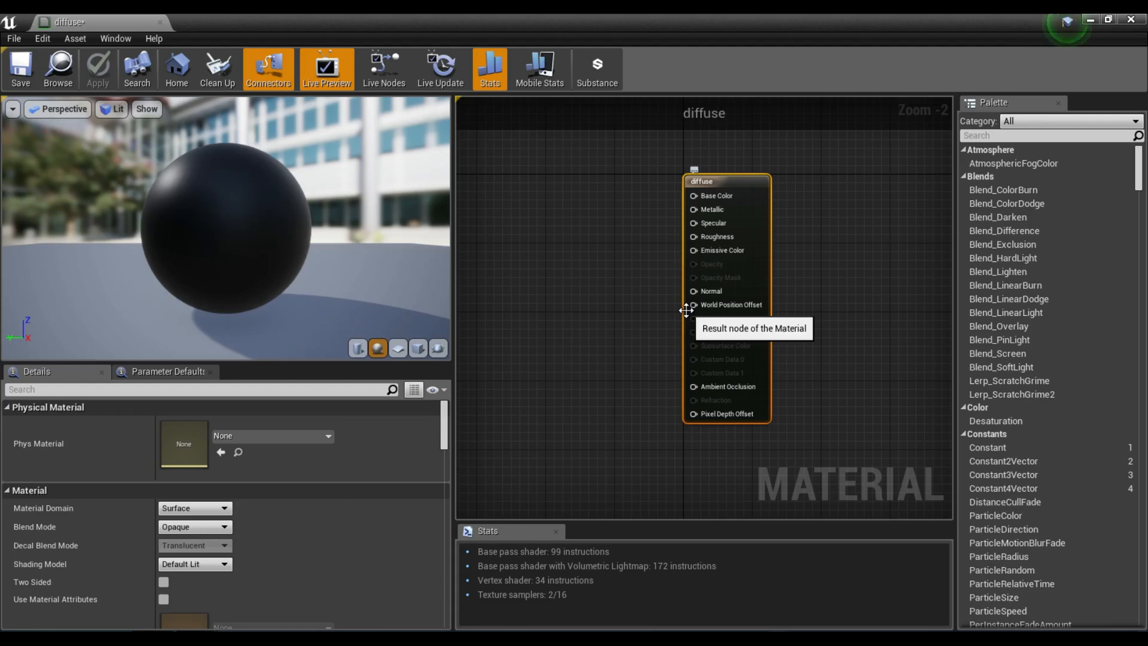
{"action": "scroll", "coordinate": [577, 307], "scroll_direction": "up", "scroll_amount": 1}
{"action": "right_click_drag", "start_coordinate": [628, 290], "coordinate": [658, 301]}
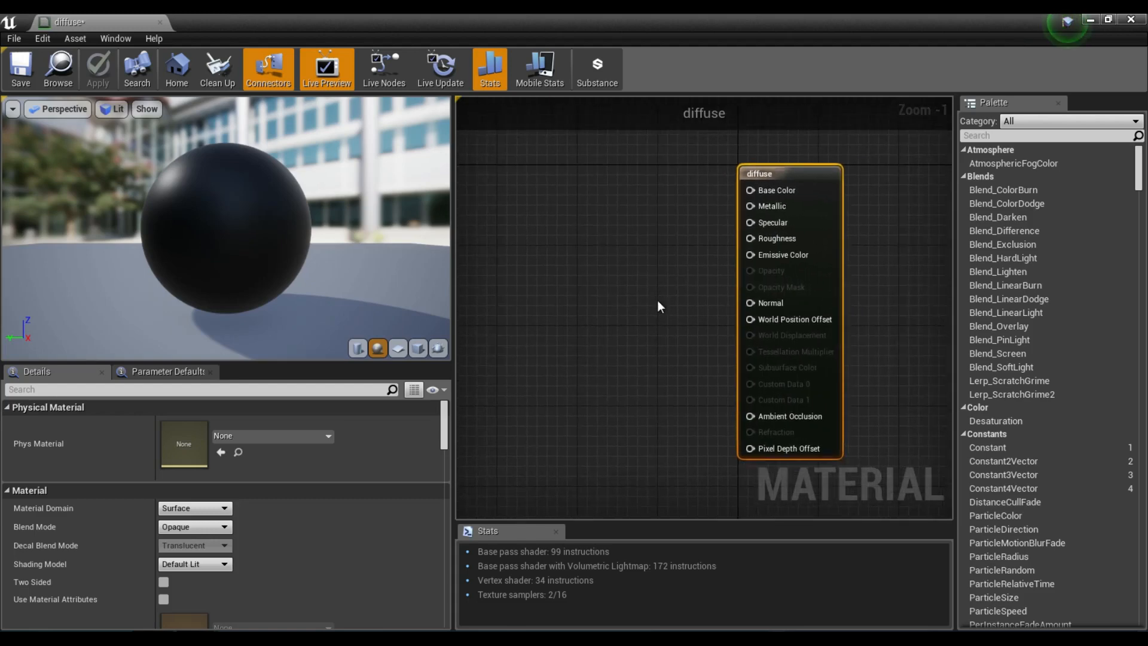
{"action": "left_click_drag", "start_coordinate": [453, 293], "coordinate": [438, 287]}
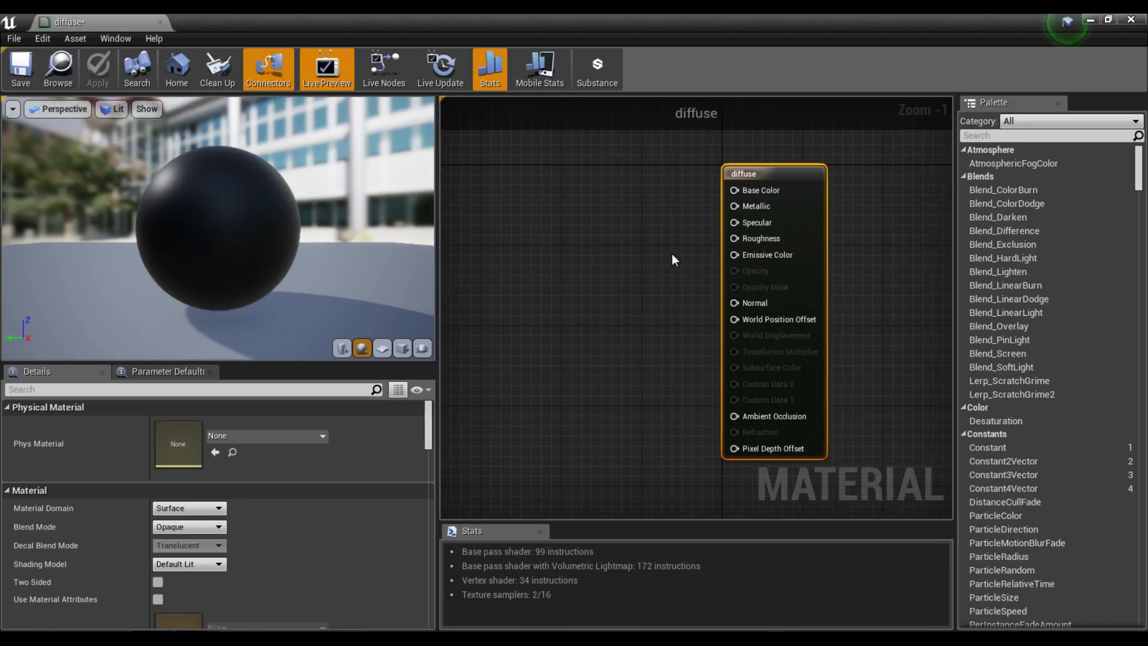
Add a Constant3Vector node to the left of the diffuse result node, level with its top.
{"action": "right_click_drag", "start_coordinate": [648, 236], "coordinate": [648, 244]}
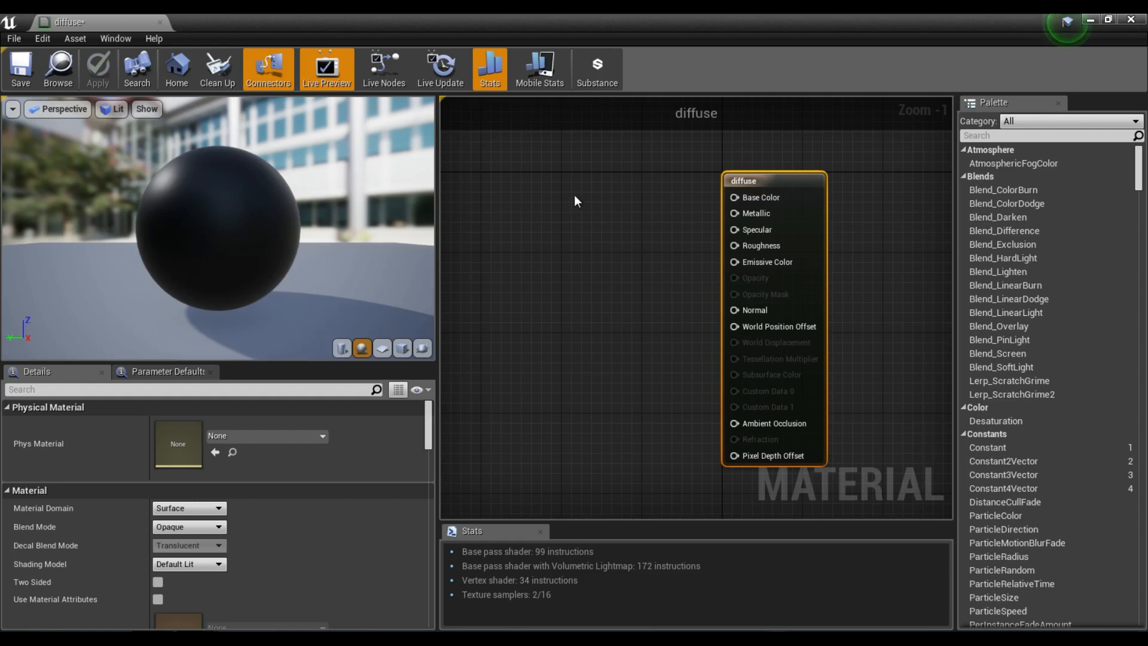
{"action": "left_click", "coordinate": [574, 195]}
{"action": "left_click_drag", "start_coordinate": [616, 206], "coordinate": [601, 186]}
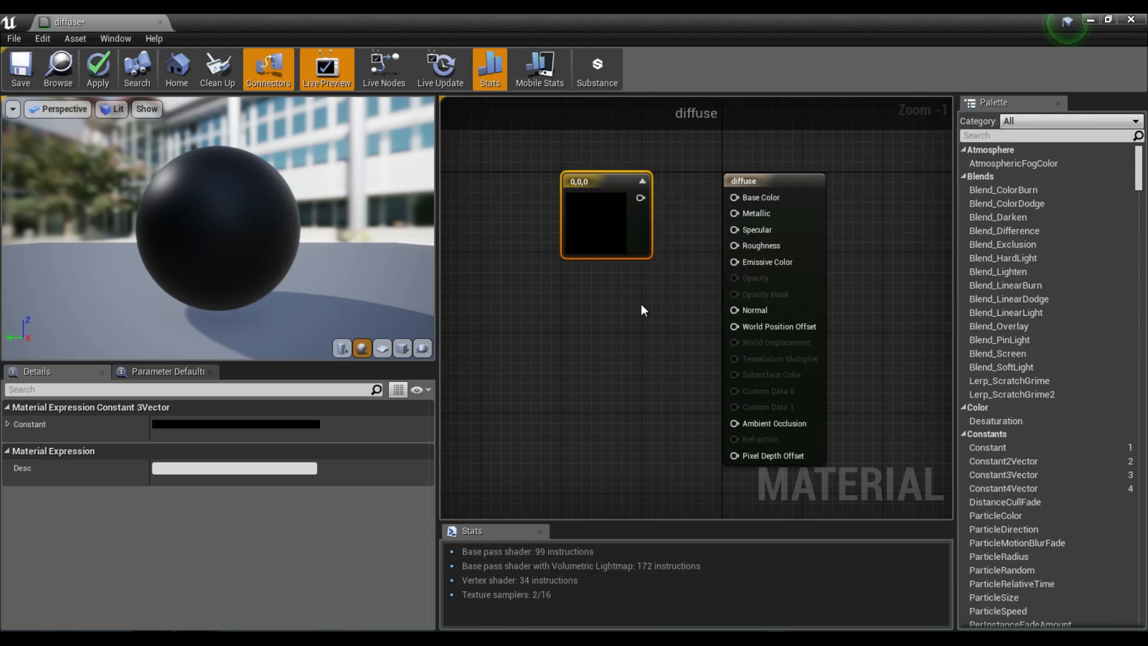
Find Constant3Vector in the palette by searching "constan", then place a second node below the first and delete it.
{"action": "left_click", "coordinate": [1065, 137]}
{"action": "type", "text": "constan"}
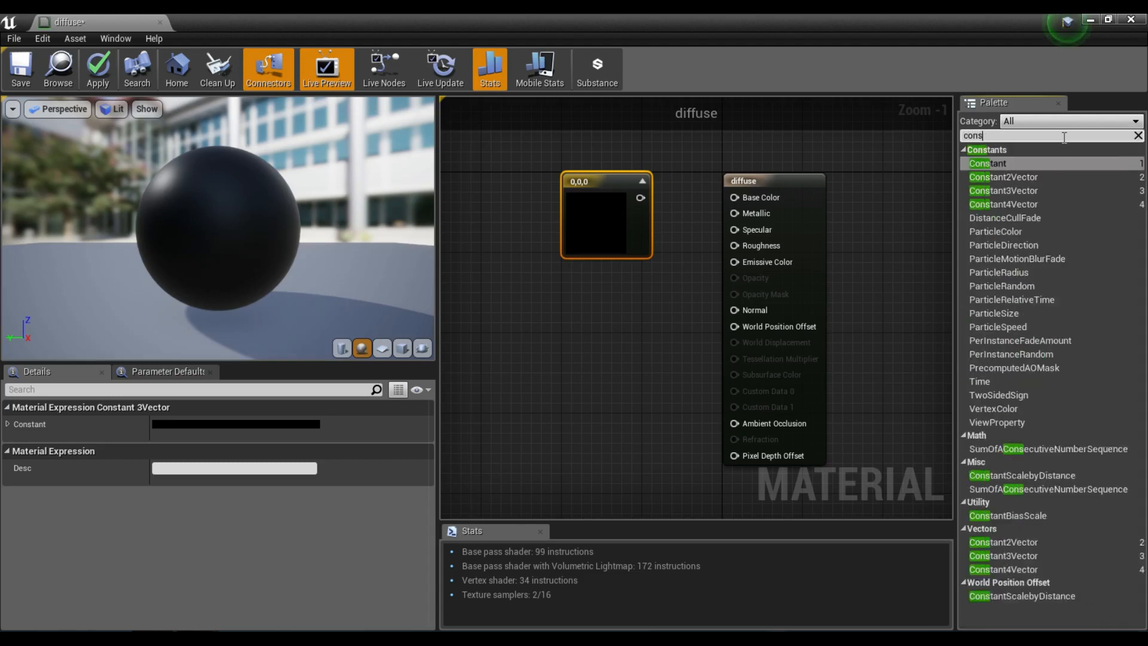
{"action": "key", "text": "Down"}
{"action": "key", "text": "Down"}
{"action": "key", "text": "Down"}
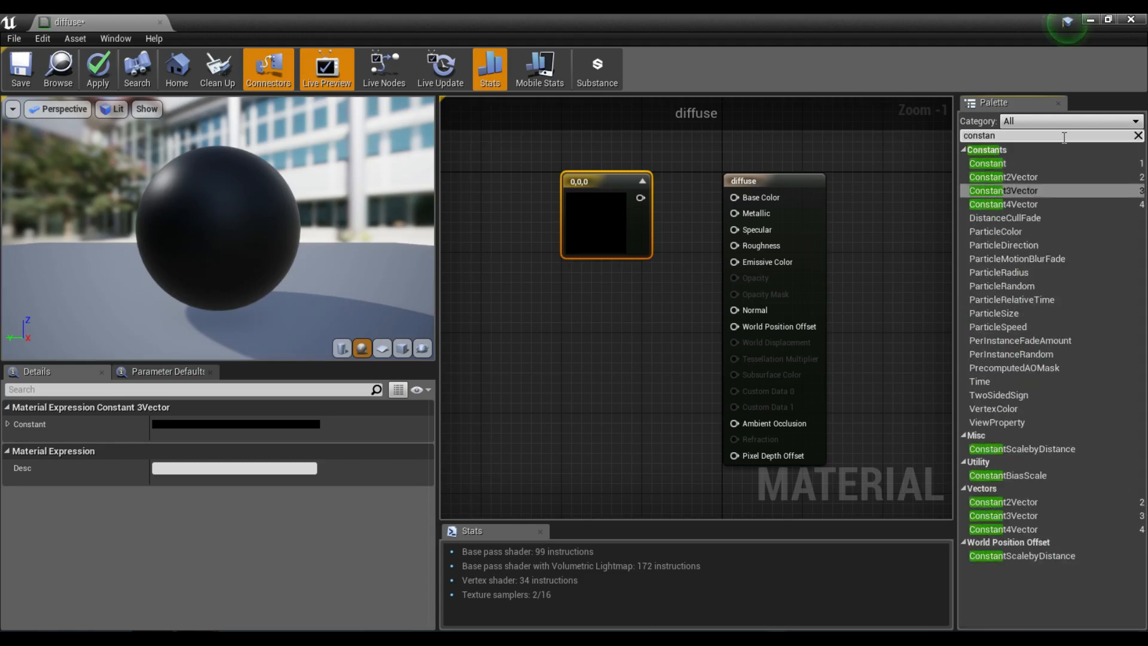
{"action": "key", "text": "Up"}
{"action": "left_click_drag", "start_coordinate": [972, 195], "coordinate": [606, 296]}
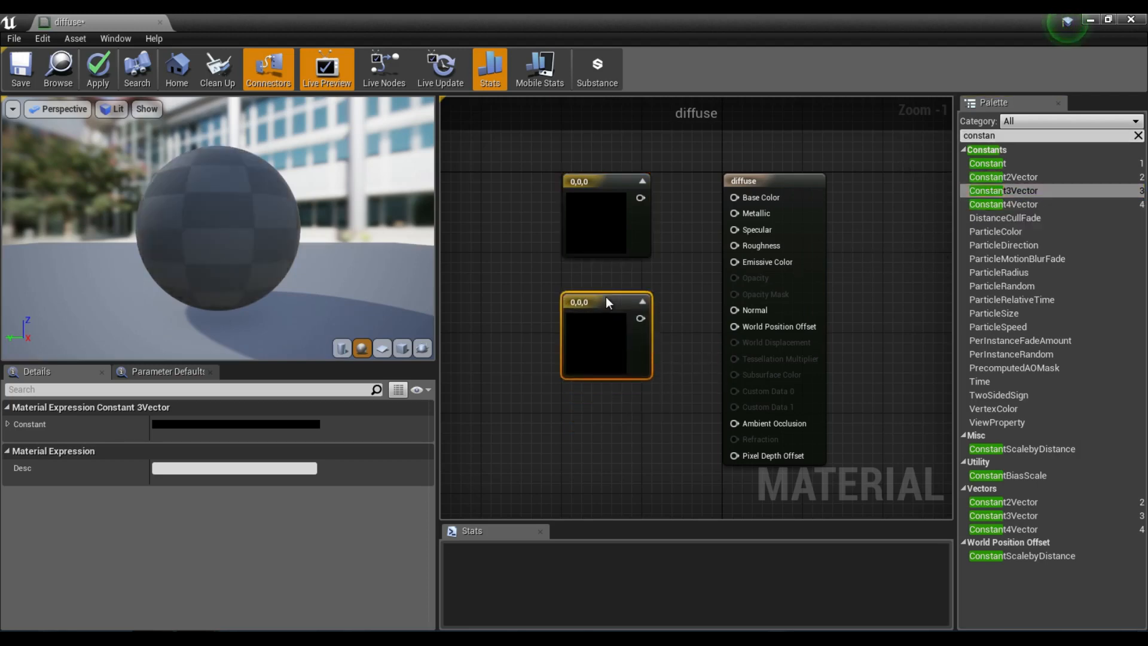
{"action": "key", "text": "Delete"}
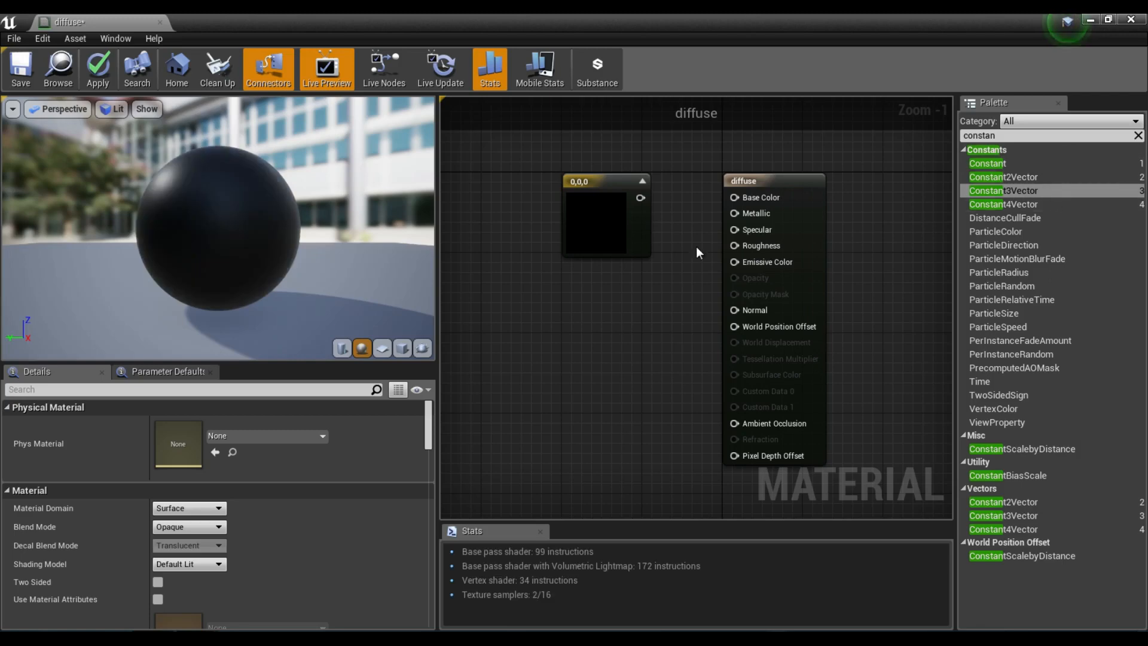
Connect the Constant3Vector node's output to the Base Color input of the diffuse result node.
{"action": "scroll", "coordinate": [592, 260], "scroll_direction": "up", "scroll_amount": 1}
{"action": "right_click_drag", "start_coordinate": [668, 288], "coordinate": [637, 263]}
{"action": "left_click_drag", "start_coordinate": [610, 190], "coordinate": [738, 190]}
{"action": "right_click_drag", "start_coordinate": [609, 322], "coordinate": [674, 320]}
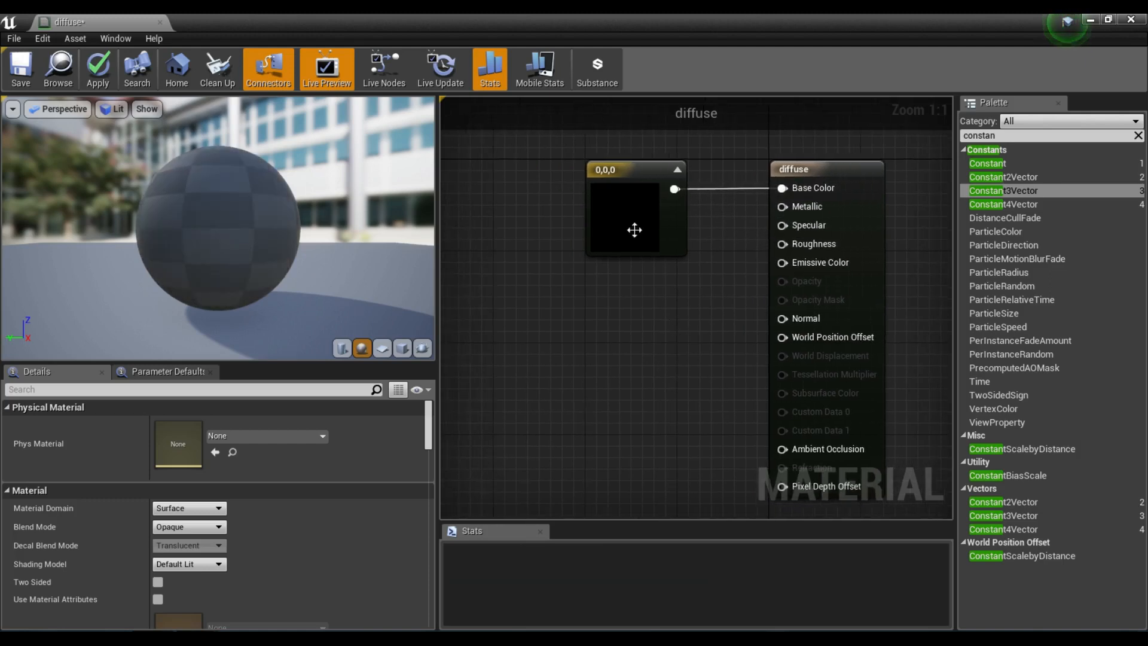
Set the Constant3Vector colour to cyan blue, about R 0.008, G 0.578, B 0.802.
{"action": "left_click", "coordinate": [621, 182]}
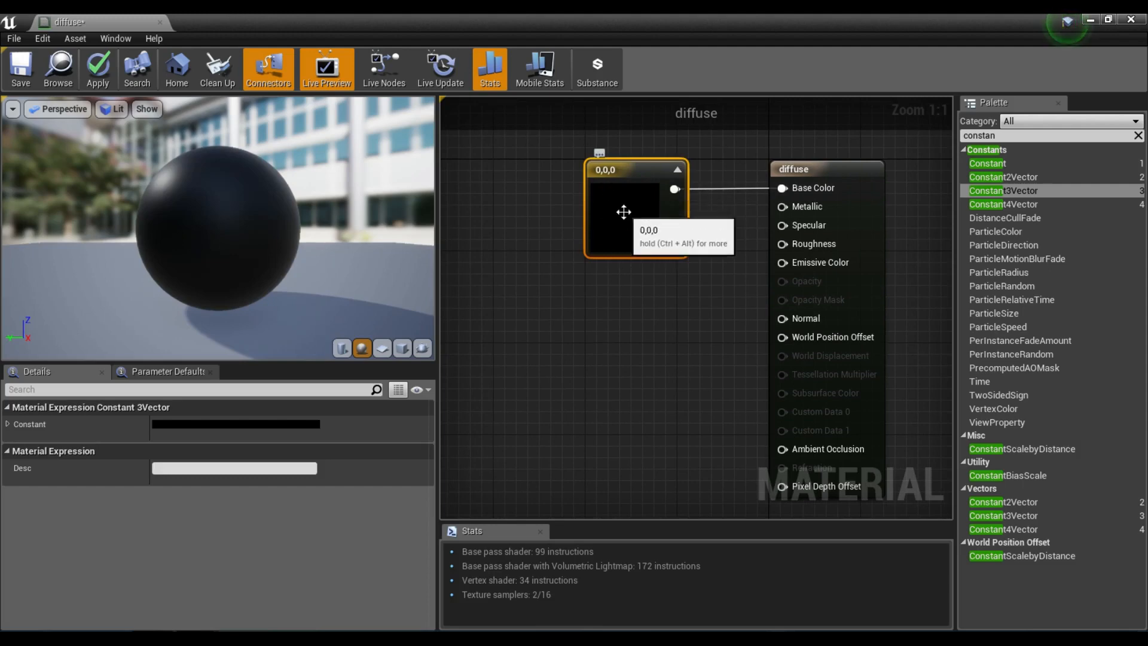
{"action": "left_click", "coordinate": [249, 424]}
{"action": "mouse_move", "coordinate": [341, 376]}
{"action": "left_mouse_down"}
{"action": "mouse_move", "coordinate": [377, 418]}
{"action": "mouse_move", "coordinate": [401, 416]}
{"action": "mouse_move", "coordinate": [350, 314]}
{"action": "mouse_move", "coordinate": [278, 344]}
{"action": "left_mouse_up"}
{"action": "left_click", "coordinate": [463, 316]}
{"action": "left_click_drag", "start_coordinate": [474, 321], "coordinate": [443, 296]}
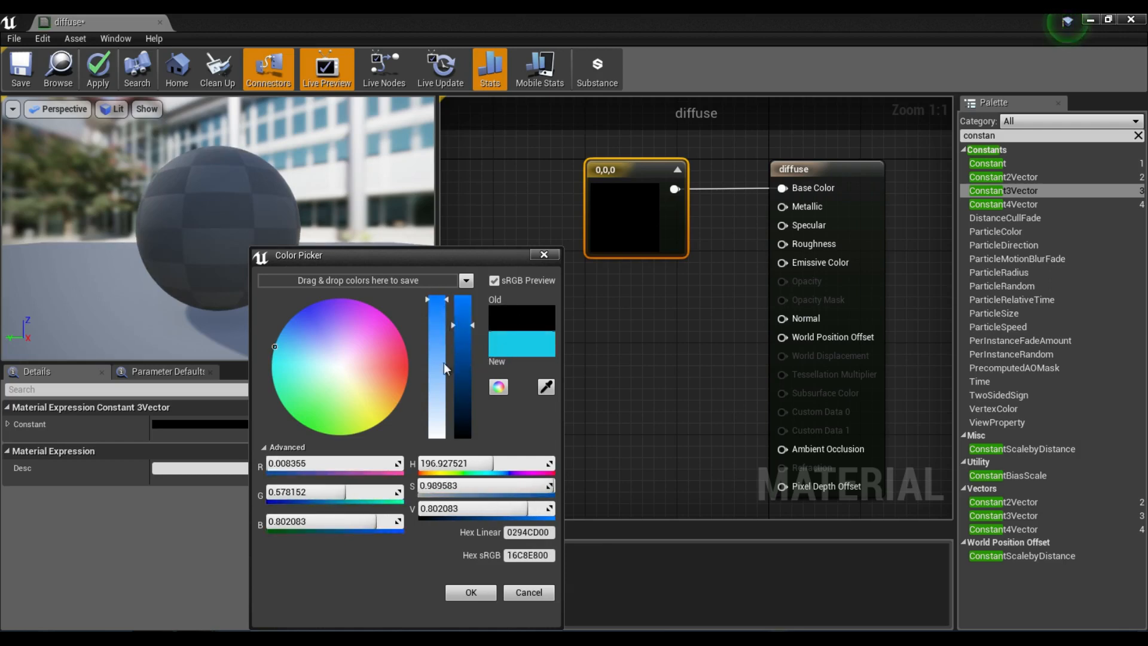
{"action": "left_click", "coordinate": [478, 591]}
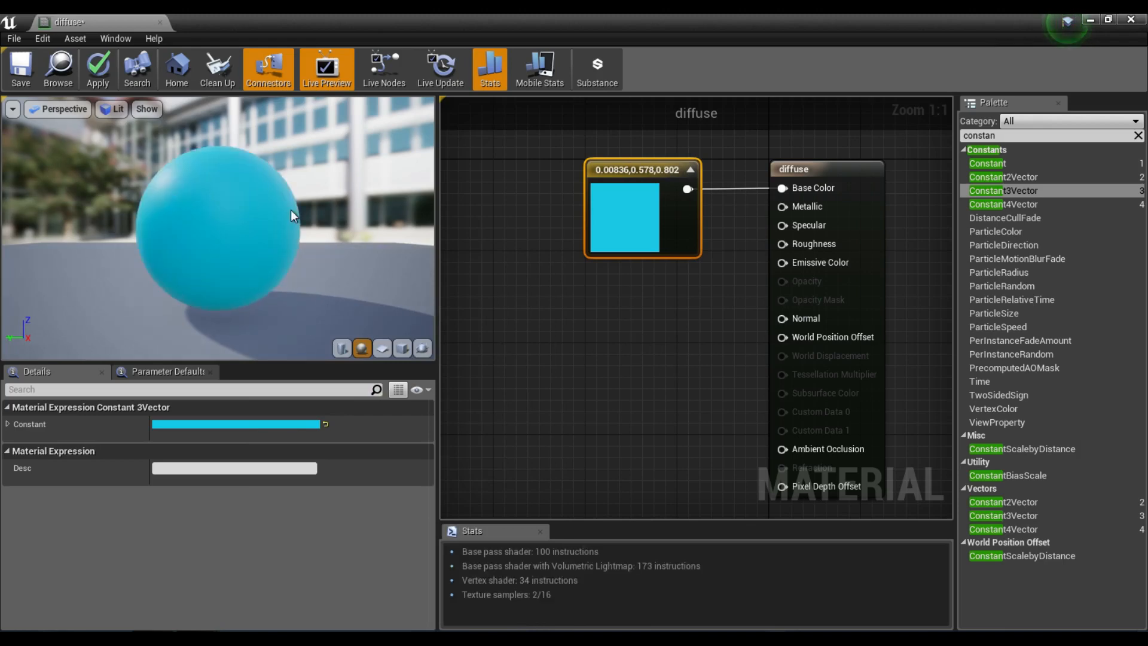
Save the diffuse material and close its editor window.
{"action": "scroll", "coordinate": [200, 197], "scroll_direction": "up", "scroll_amount": 5}
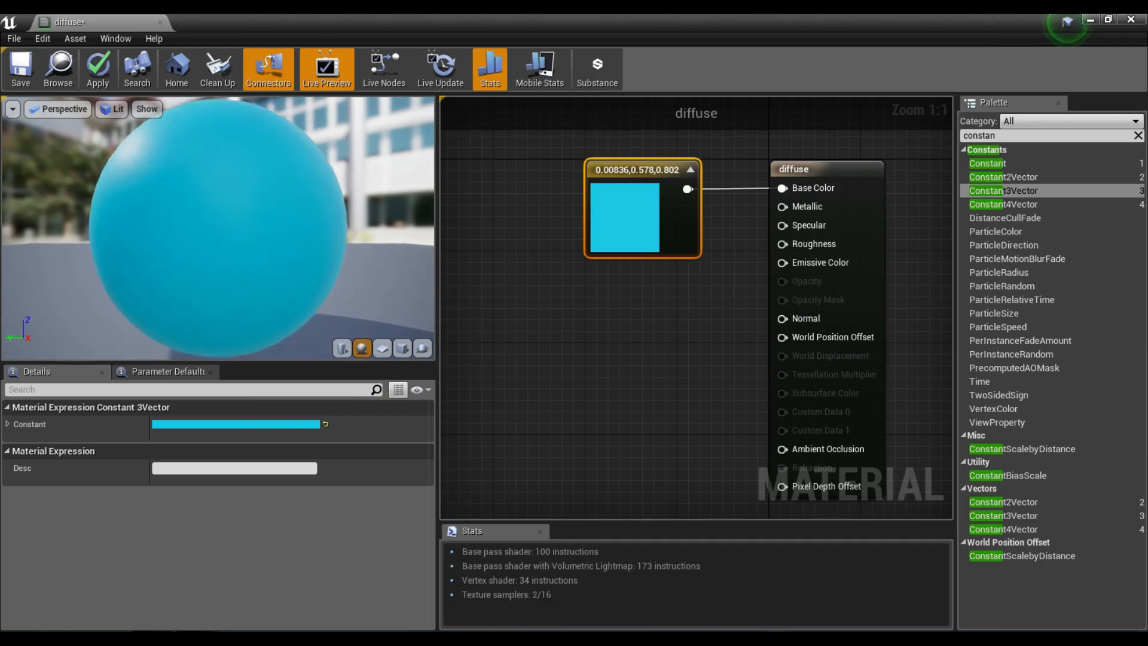
{"action": "left_click_drag", "start_coordinate": [199, 197], "coordinate": [3, 241]}
{"action": "left_click_drag", "start_coordinate": [120, 253], "coordinate": [106, 295]}
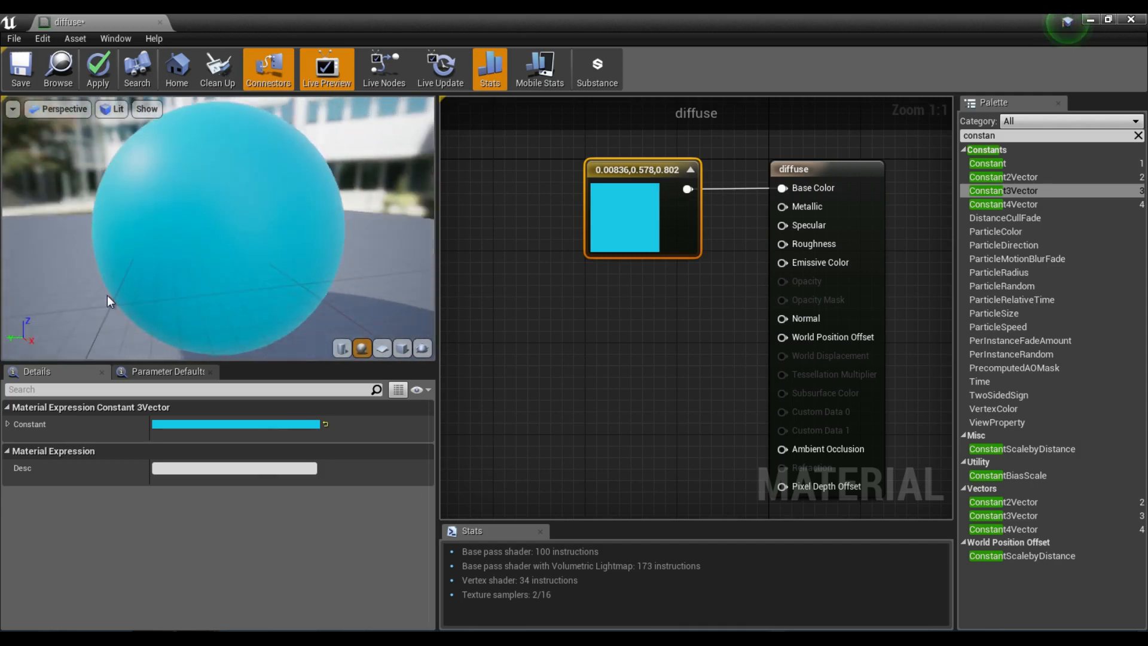
{"action": "right_click_drag", "start_coordinate": [619, 353], "coordinate": [546, 339]}
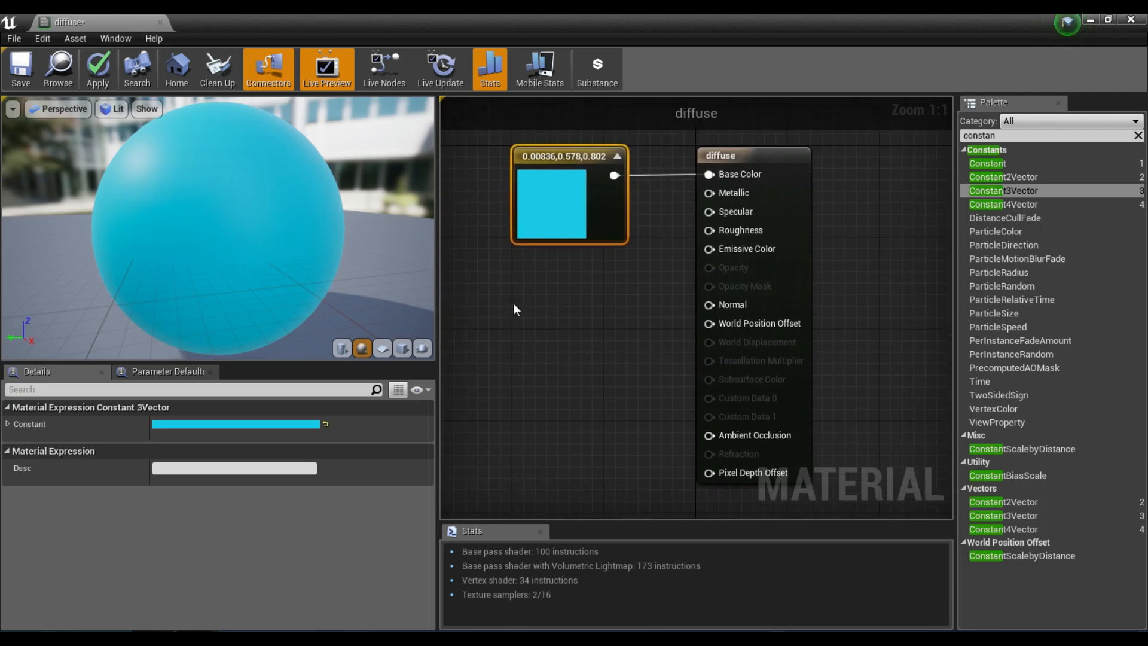
{"action": "left_click", "coordinate": [27, 75]}
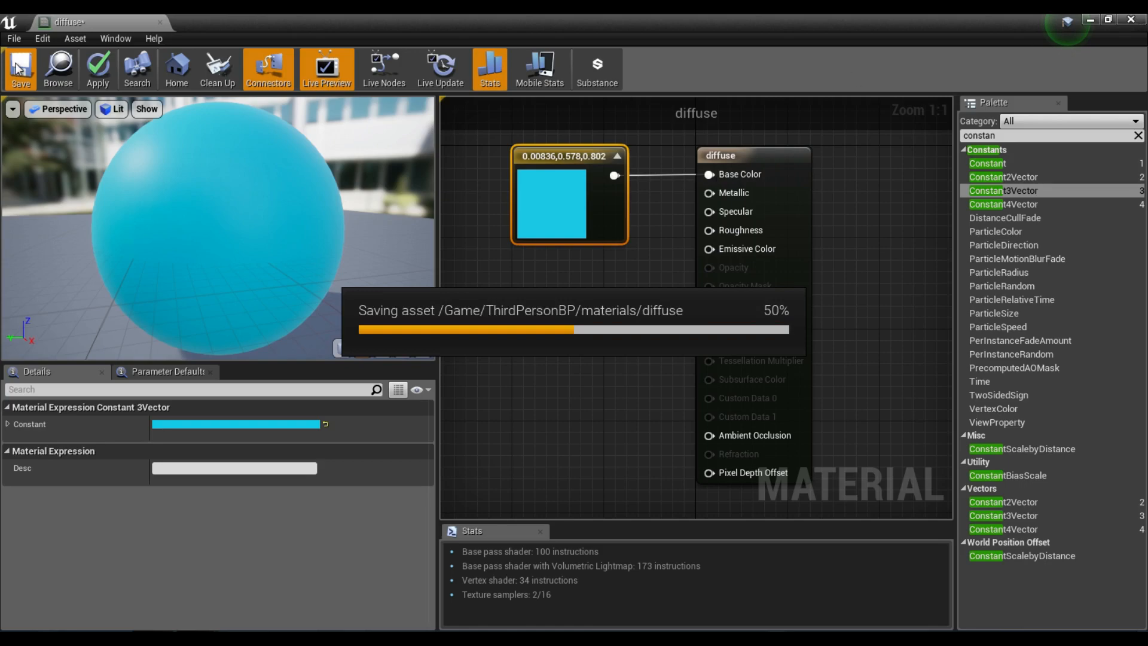
{"action": "left_click", "coordinate": [1131, 20]}
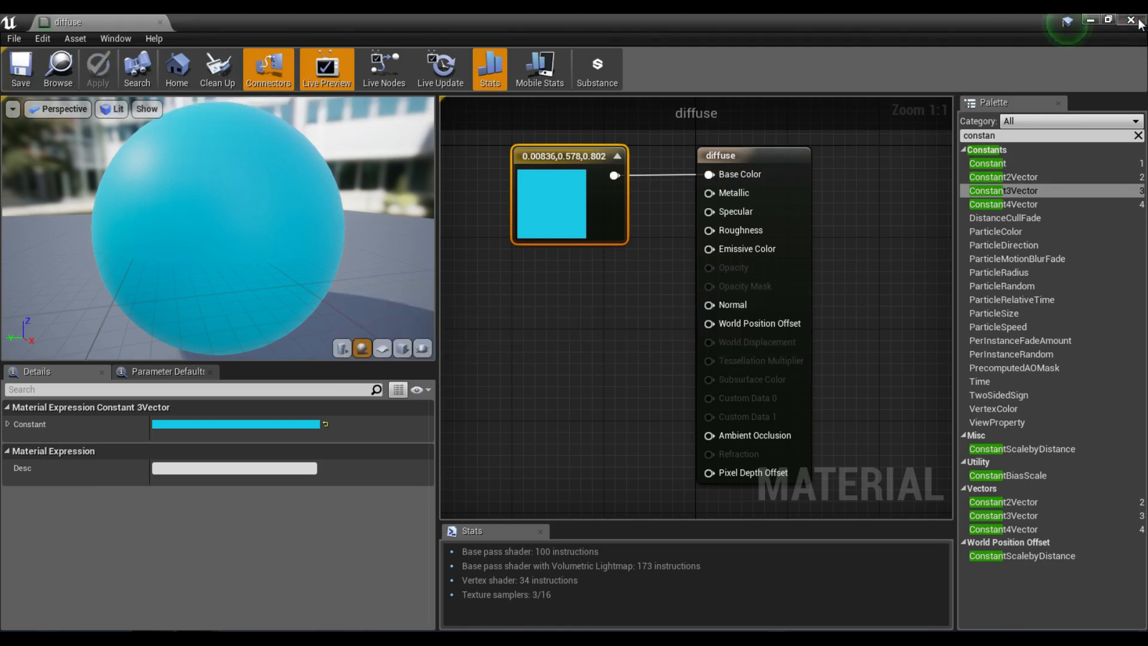
Apply the diffuse material to the first sphere of the row in the level.
{"action": "left_click_drag", "start_coordinate": [25, 496], "coordinate": [342, 262]}
{"action": "key", "text": "w"}
{"action": "right_click_drag", "start_coordinate": [342, 262], "coordinate": [311, 262]}
Create a new material named shiny in the materials folder.
{"action": "right_click", "coordinate": [219, 509]}
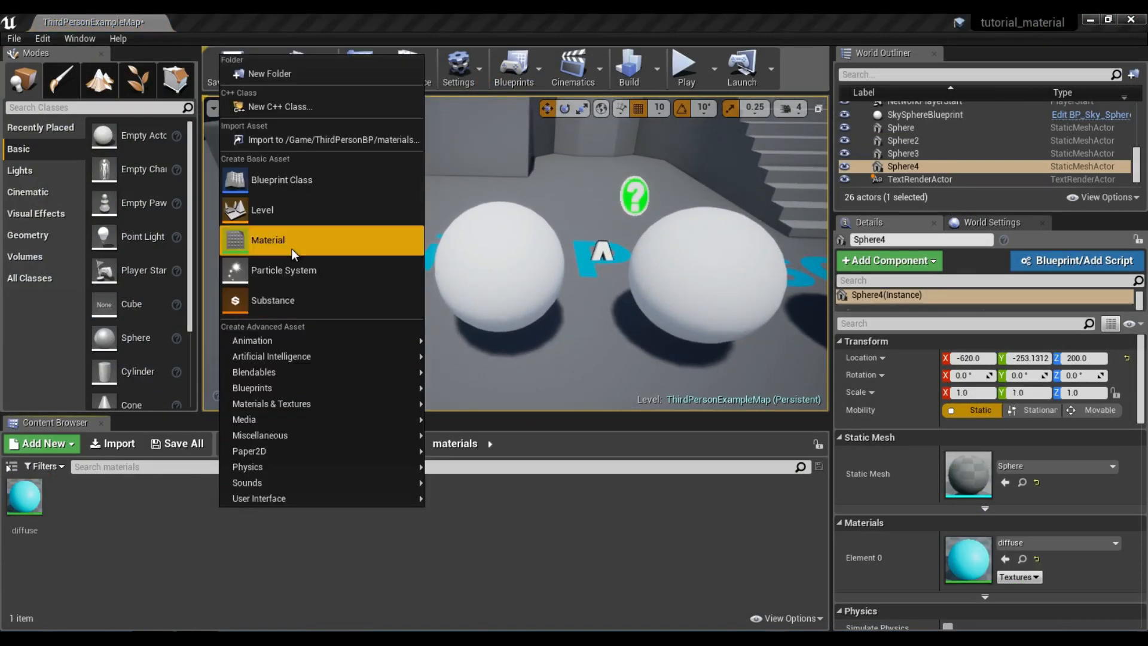
{"action": "left_click", "coordinate": [292, 247]}
{"action": "type", "text": "sh"}
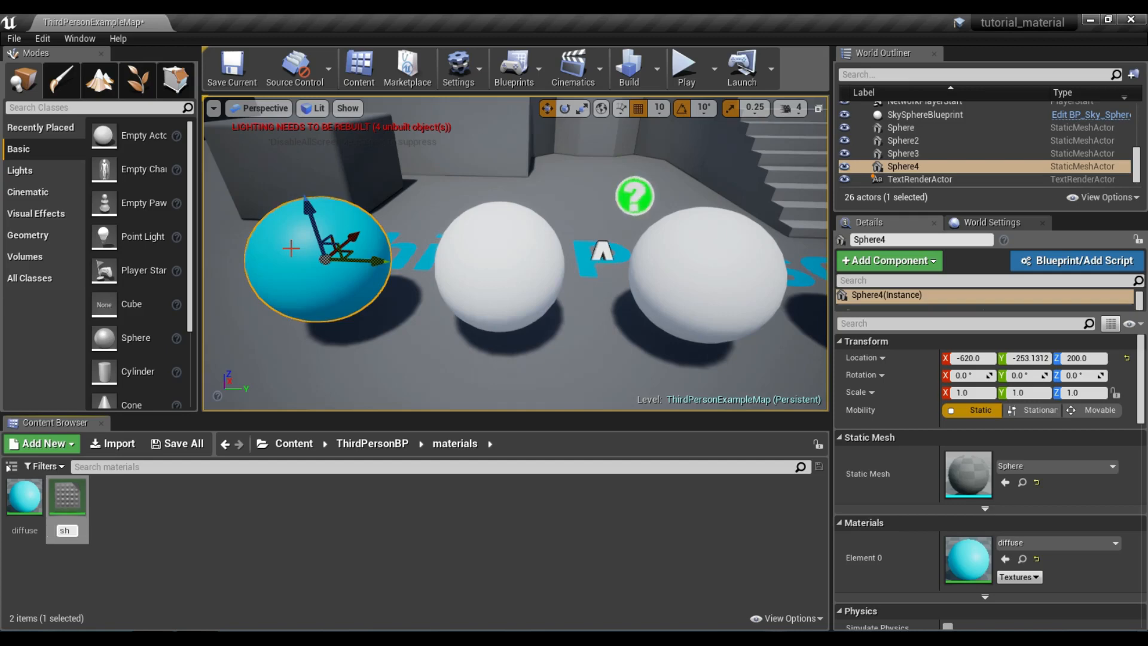
{"action": "type", "text": "iny"}
{"action": "key", "text": "Return"}
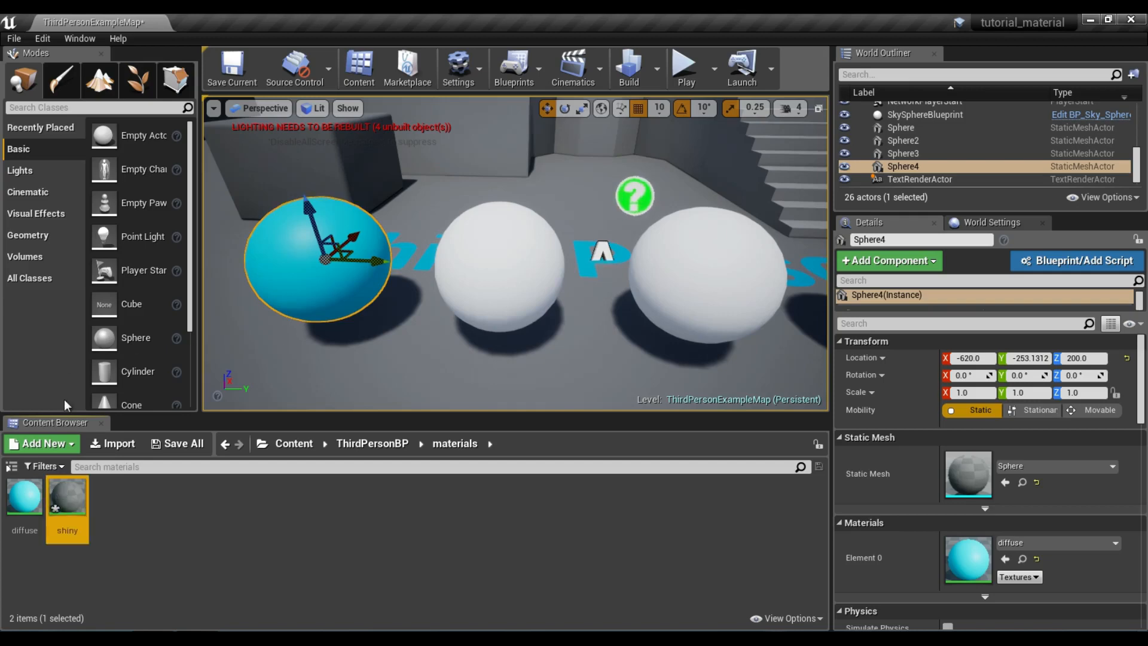
Rename the shiny material as shiney.
{"action": "right_click", "coordinate": [68, 504]}
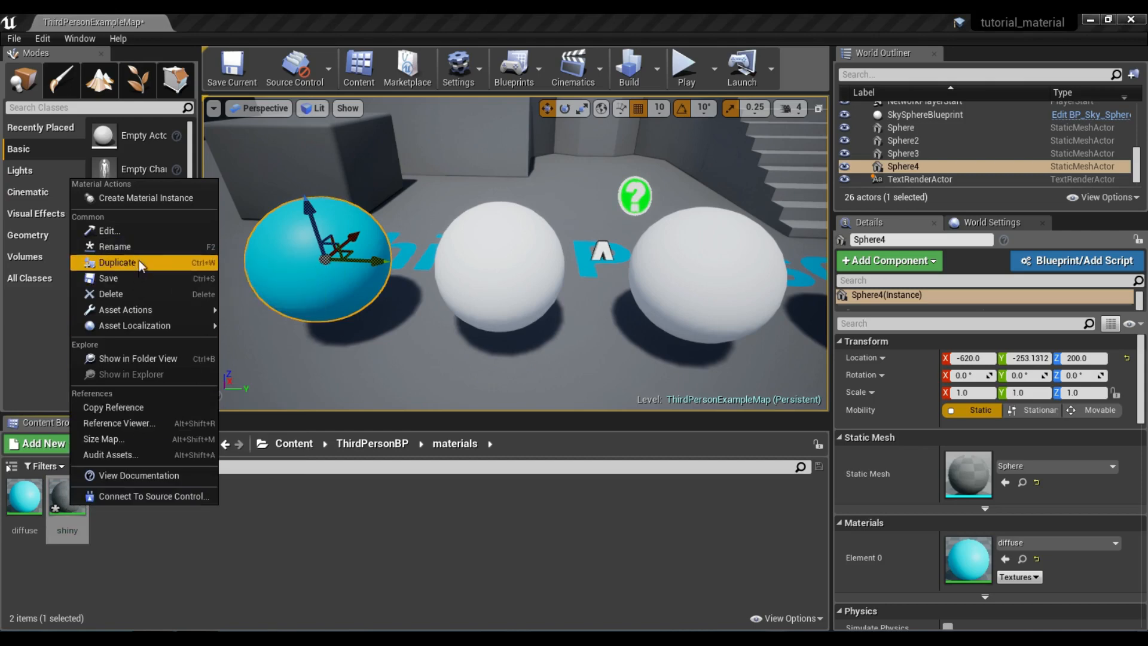
{"action": "left_click", "coordinate": [120, 246]}
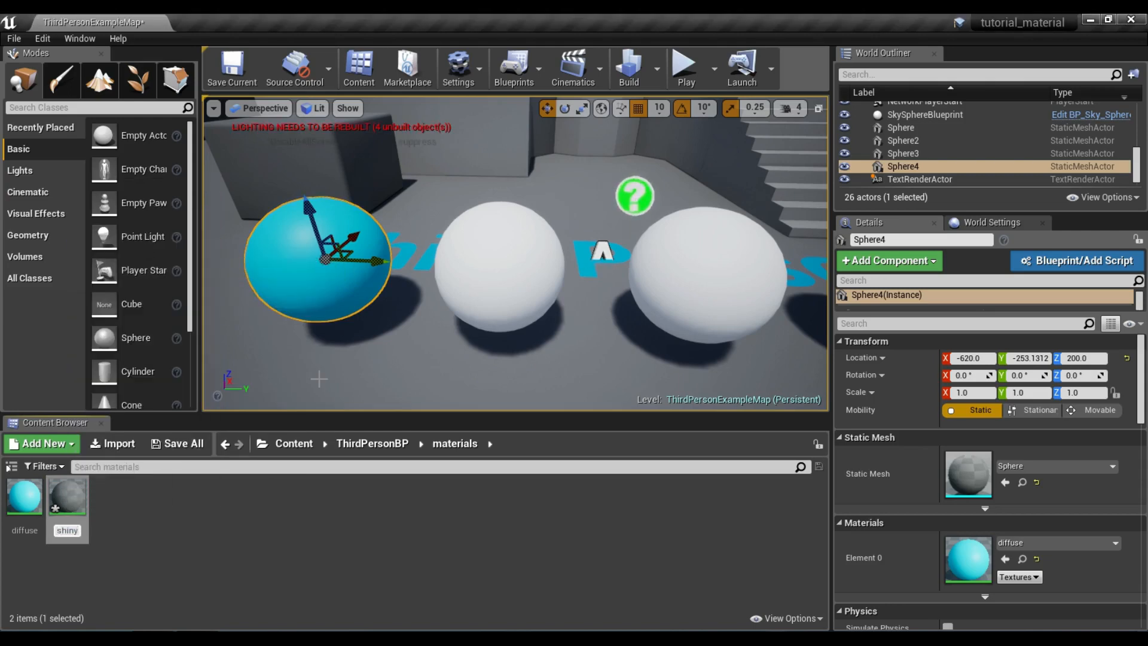
{"action": "type", "text": "shiney"}
{"action": "key", "text": "Return"}
Apply the shiney material to the second sphere in the level and open the material for editing.
{"action": "left_click_drag", "start_coordinate": [71, 509], "coordinate": [506, 263]}
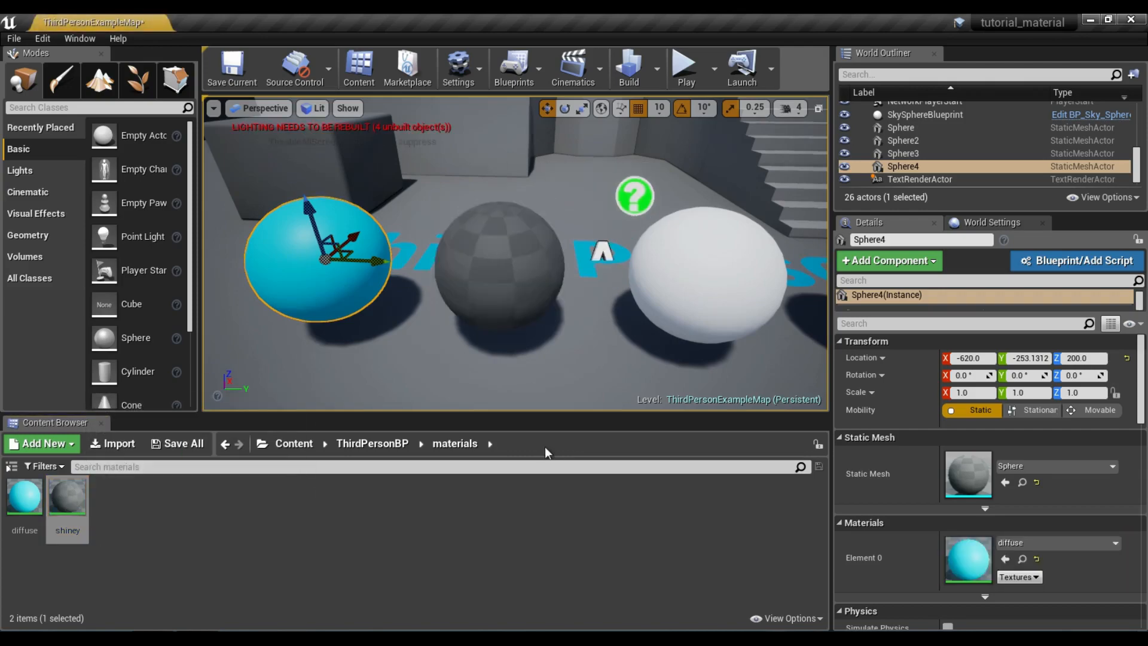
{"action": "double_click", "coordinate": [78, 490]}
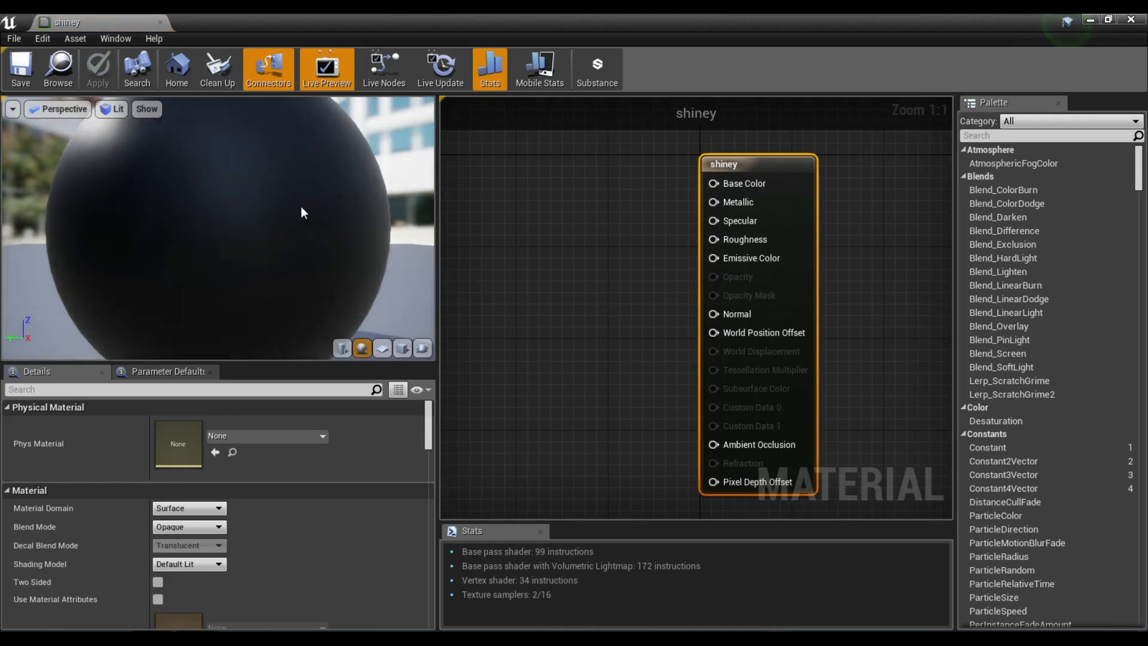
{"action": "scroll", "coordinate": [301, 205], "scroll_direction": "down", "scroll_amount": 4}
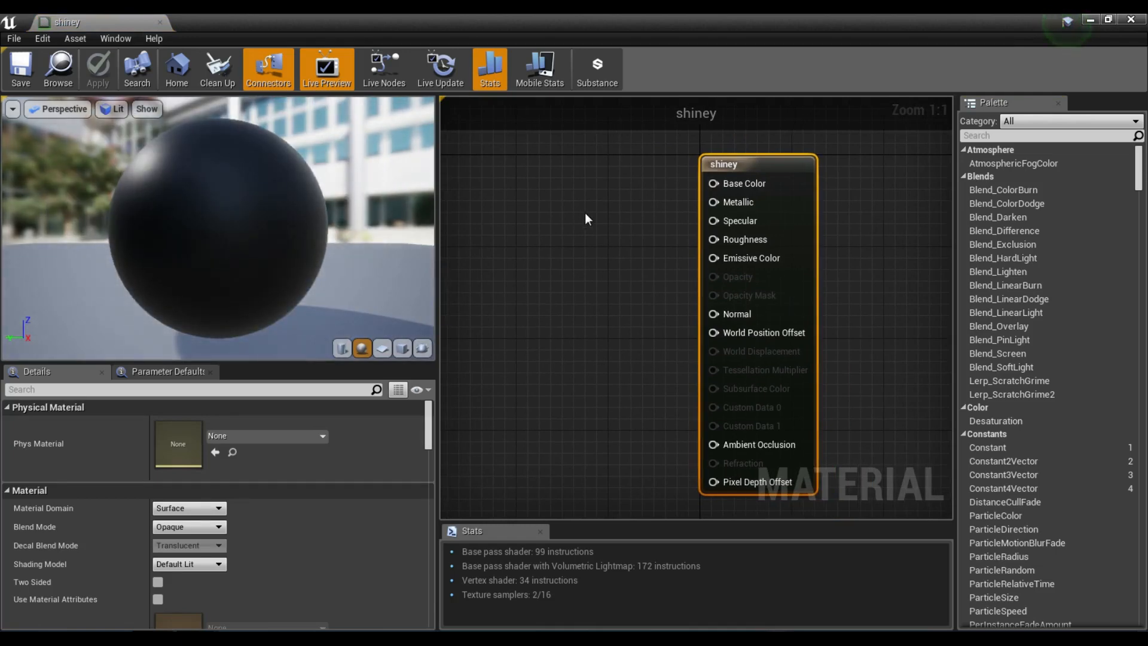
Add a Constant3Vector node beside the shiney result node and connect its output to the Roughness input.
{"action": "key", "text": "3"}
{"action": "left_click", "coordinate": [561, 176]}
{"action": "left_click_drag", "start_coordinate": [612, 191], "coordinate": [715, 239]}
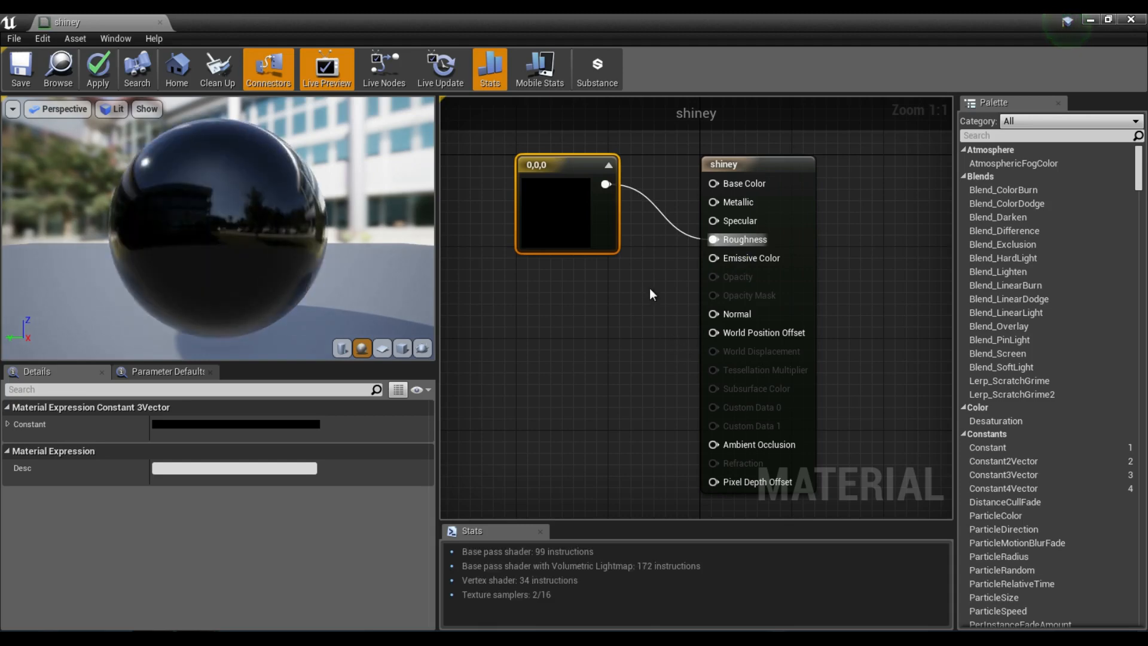
{"action": "right_click_drag", "start_coordinate": [639, 281], "coordinate": [662, 281]}
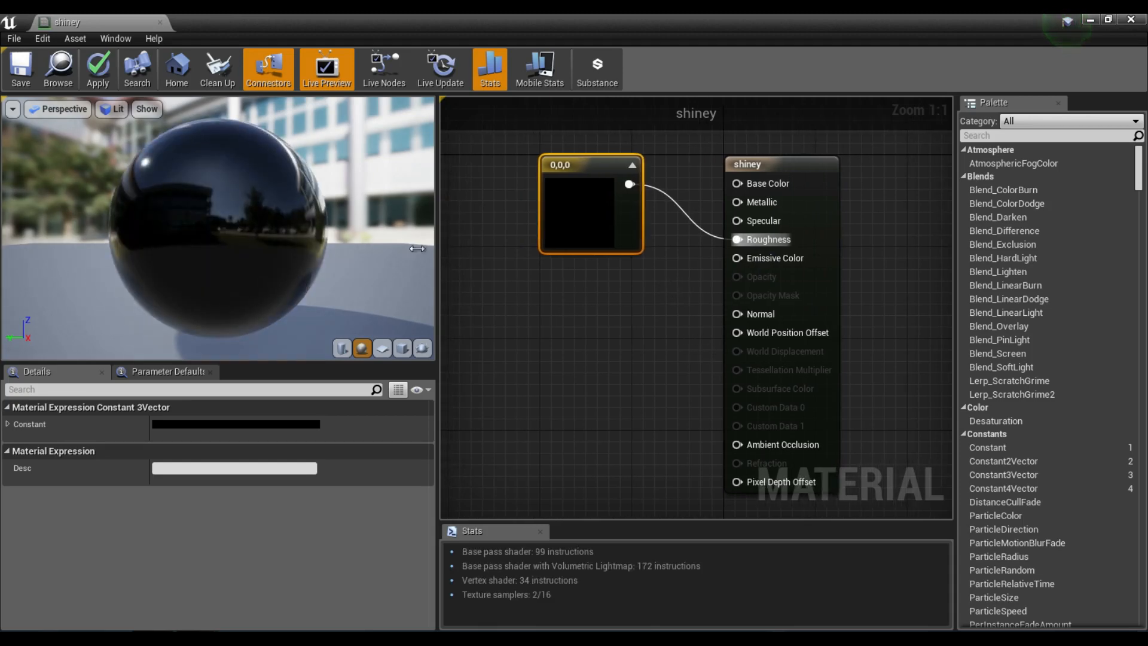
{"action": "middle_click_drag", "start_coordinate": [232, 217], "coordinate": [207, 212]}
{"action": "left_click_drag", "start_coordinate": [56, 160], "coordinate": [161, 163]}
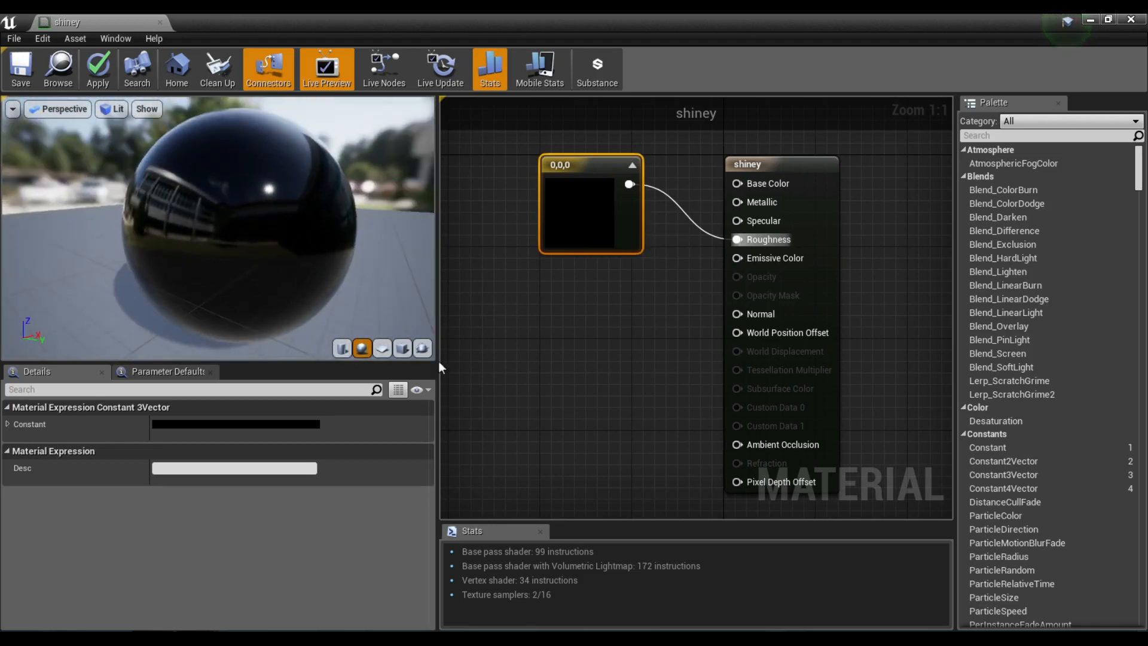
Set the Constant3Vector colour to orange, about R 0.797, G 0.228, B 0.
{"action": "left_click", "coordinate": [286, 424]}
{"action": "left_click_drag", "start_coordinate": [404, 354], "coordinate": [435, 409]}
{"action": "mouse_move", "coordinate": [501, 389]}
{"action": "left_mouse_down"}
{"action": "mouse_move", "coordinate": [500, 303]}
{"action": "mouse_move", "coordinate": [422, 394]}
{"action": "left_mouse_up"}
{"action": "left_click", "coordinate": [470, 332]}
{"action": "left_click_drag", "start_coordinate": [471, 332], "coordinate": [471, 297]}
{"action": "mouse_move", "coordinate": [500, 335]}
{"action": "left_mouse_down"}
{"action": "mouse_move", "coordinate": [501, 366]}
{"action": "mouse_move", "coordinate": [433, 386]}
{"action": "mouse_move", "coordinate": [500, 326]}
{"action": "left_mouse_up"}
{"action": "key", "text": "Return"}
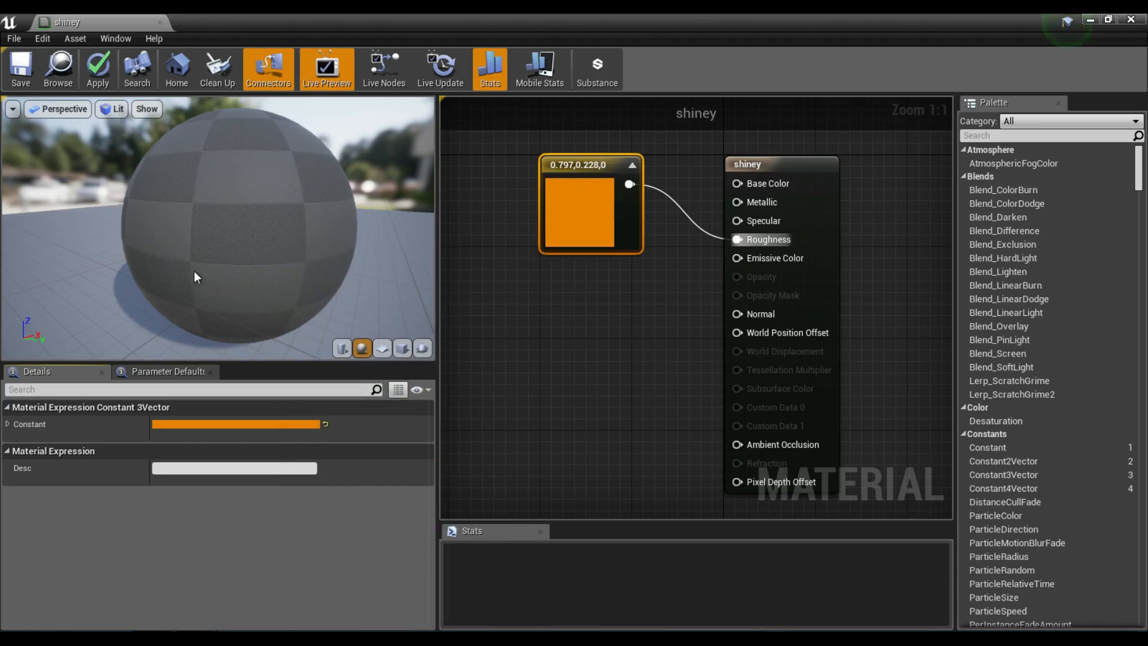
Break the link on the Roughness input and connect the orange Constant3Vector node to Base Color instead.
{"action": "mouse_move", "coordinate": [332, 275]}
{"action": "right_mouse_down"}
{"action": "mouse_move", "coordinate": [311, 239]}
{"action": "mouse_move", "coordinate": [326, 280]}
{"action": "right_mouse_up"}
{"action": "mouse_move", "coordinate": [326, 279]}
{"action": "left_mouse_down"}
{"action": "mouse_move", "coordinate": [126, 278]}
{"action": "mouse_move", "coordinate": [211, 272]}
{"action": "mouse_move", "coordinate": [323, 286]}
{"action": "left_mouse_up"}
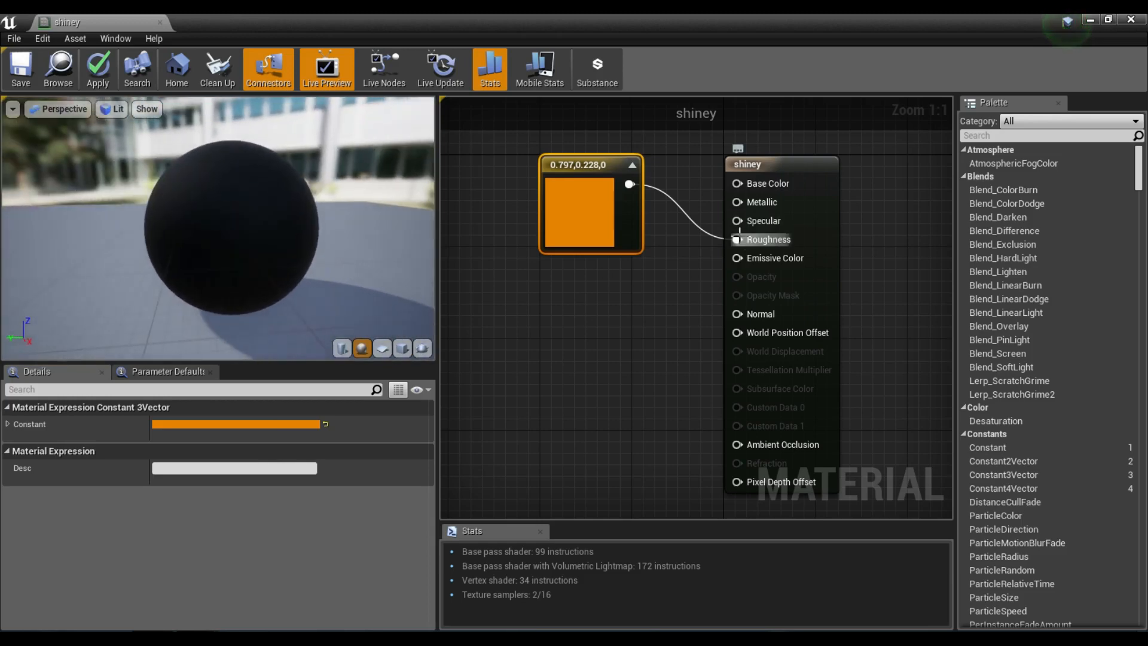
{"action": "right_click", "coordinate": [738, 239]}
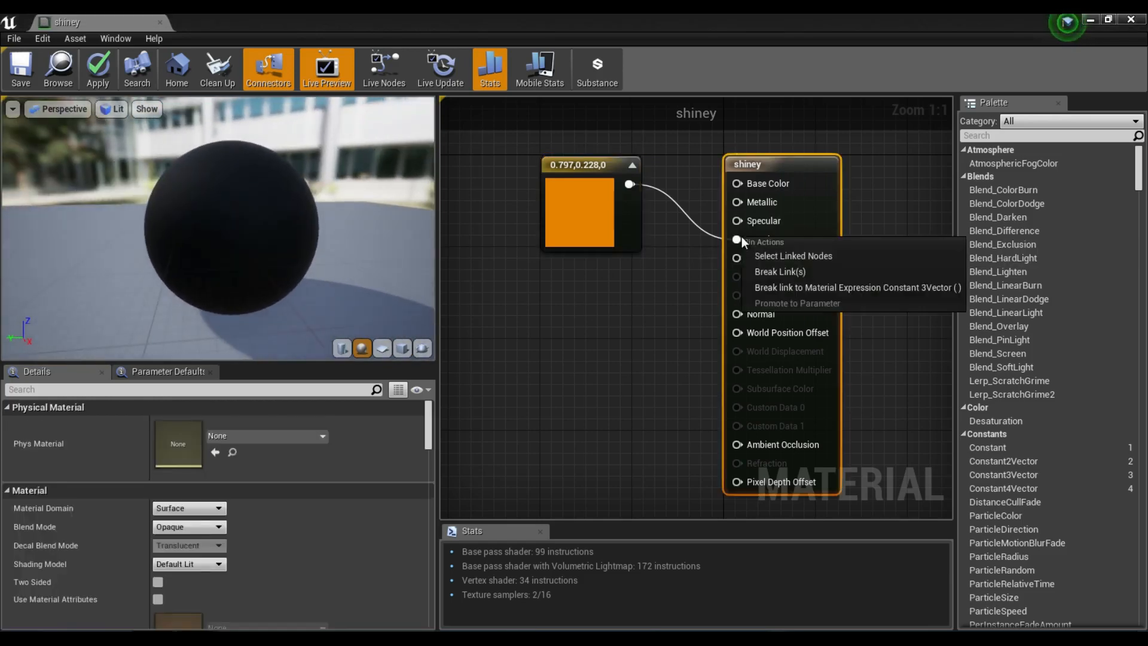
{"action": "left_click", "coordinate": [763, 272]}
{"action": "left_click_drag", "start_coordinate": [629, 184], "coordinate": [738, 183]}
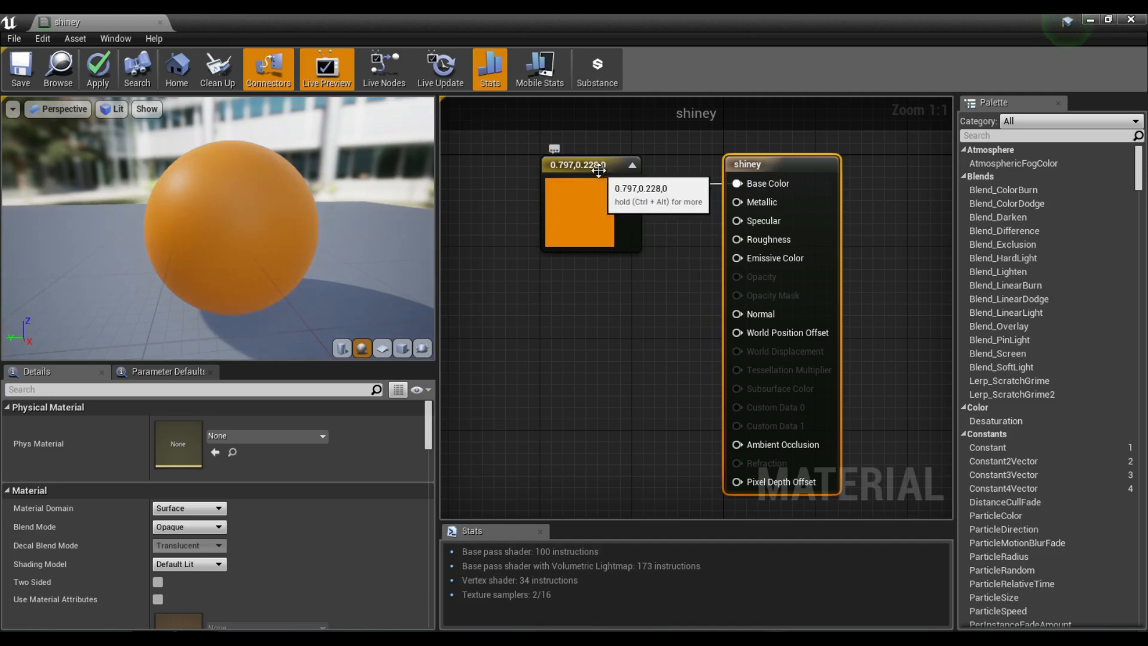
Add a Constant node below the orange colour node, and place and delete a second Constant found by searching the palette for "consta".
{"action": "left_click", "coordinate": [605, 278]}
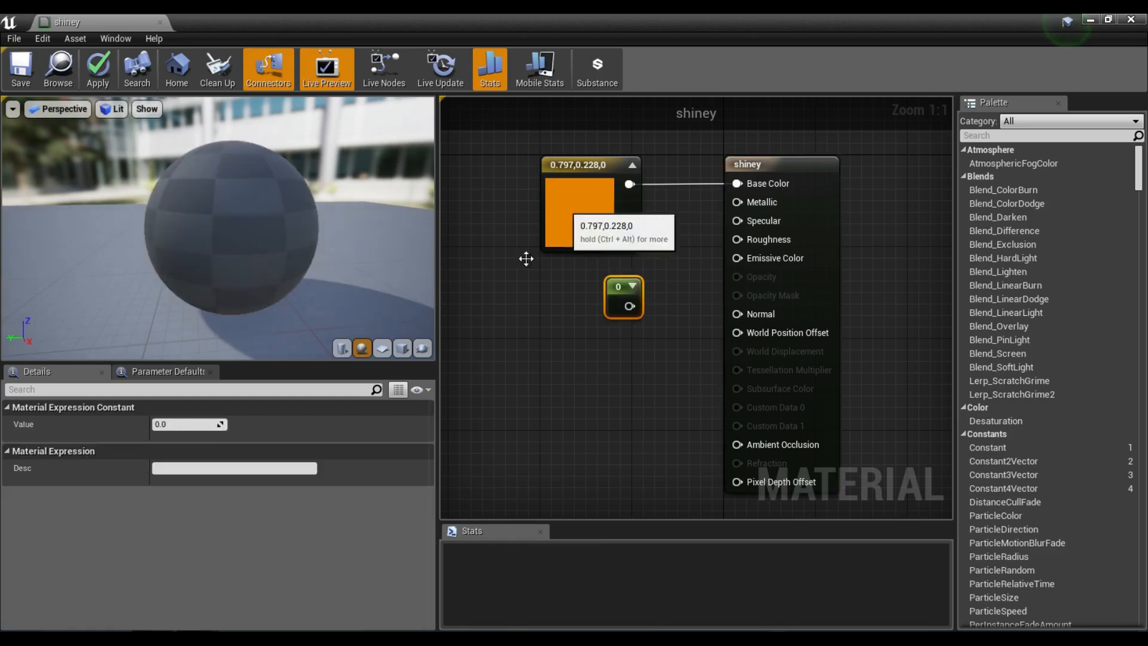
{"action": "left_click", "coordinate": [1087, 137]}
{"action": "type", "text": "consta"}
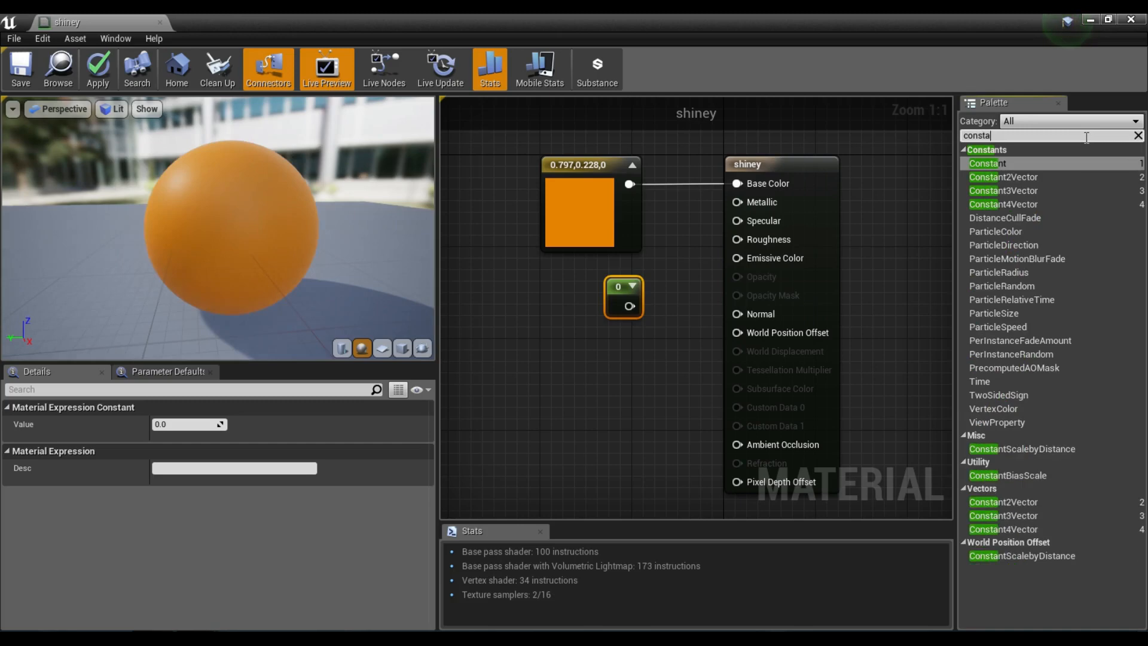
{"action": "left_click_drag", "start_coordinate": [997, 163], "coordinate": [621, 329]}
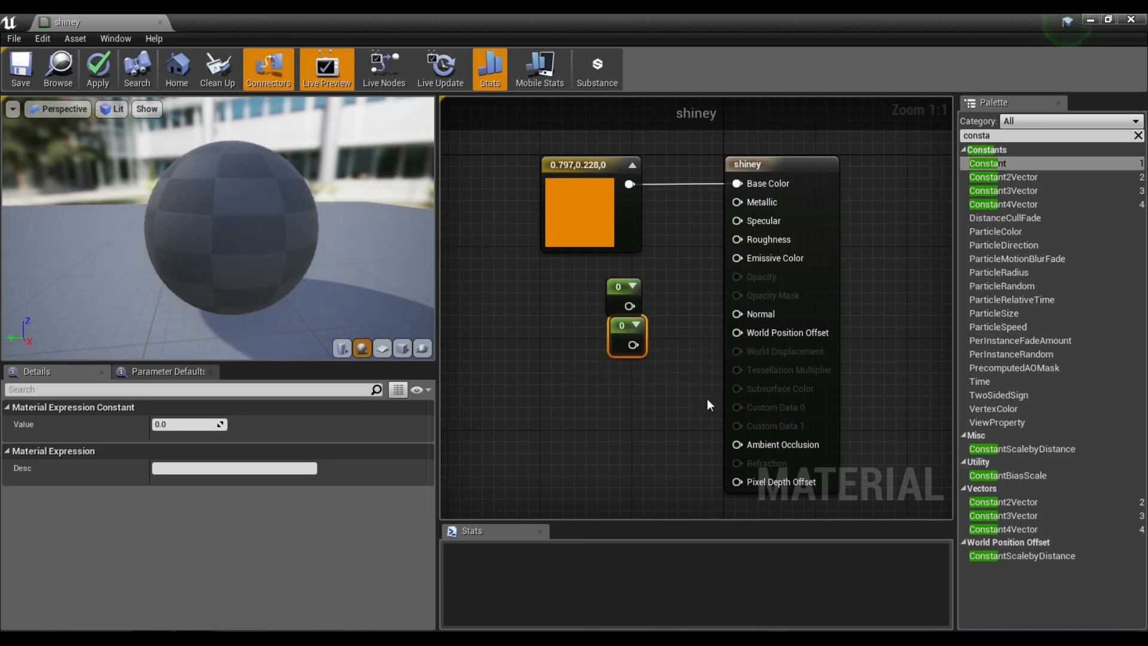
{"action": "key", "text": "Delete"}
{"action": "left_click", "coordinate": [622, 297]}
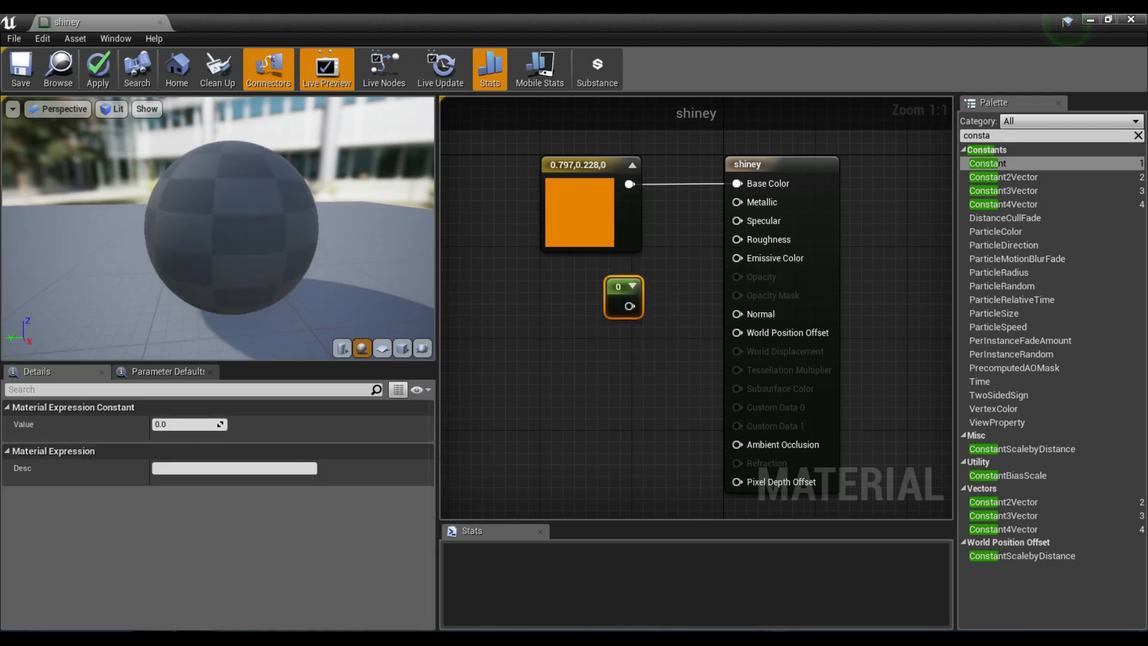
Connect the Constant node to the Roughness input of the shiney result node and adjust its position below the colour node.
{"action": "right_click_drag", "start_coordinate": [648, 356], "coordinate": [625, 367]}
{"action": "left_click_drag", "start_coordinate": [607, 317], "coordinate": [716, 250]}
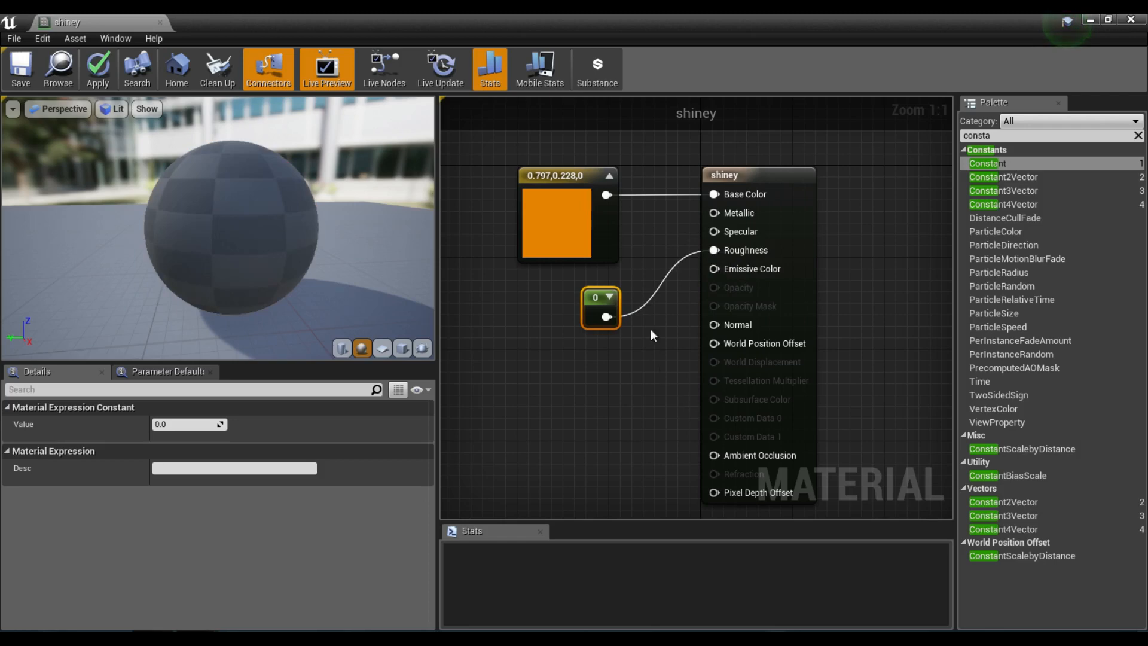
{"action": "left_click_drag", "start_coordinate": [597, 301], "coordinate": [600, 282]}
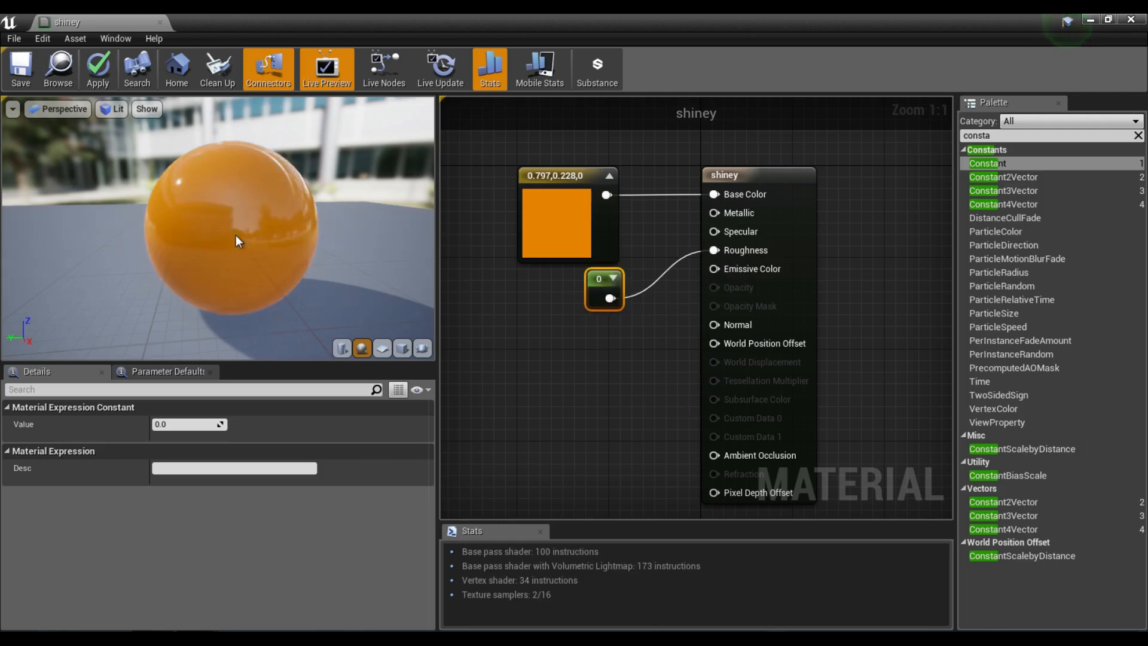
{"action": "scroll", "coordinate": [213, 214], "scroll_direction": "up", "scroll_amount": 3}
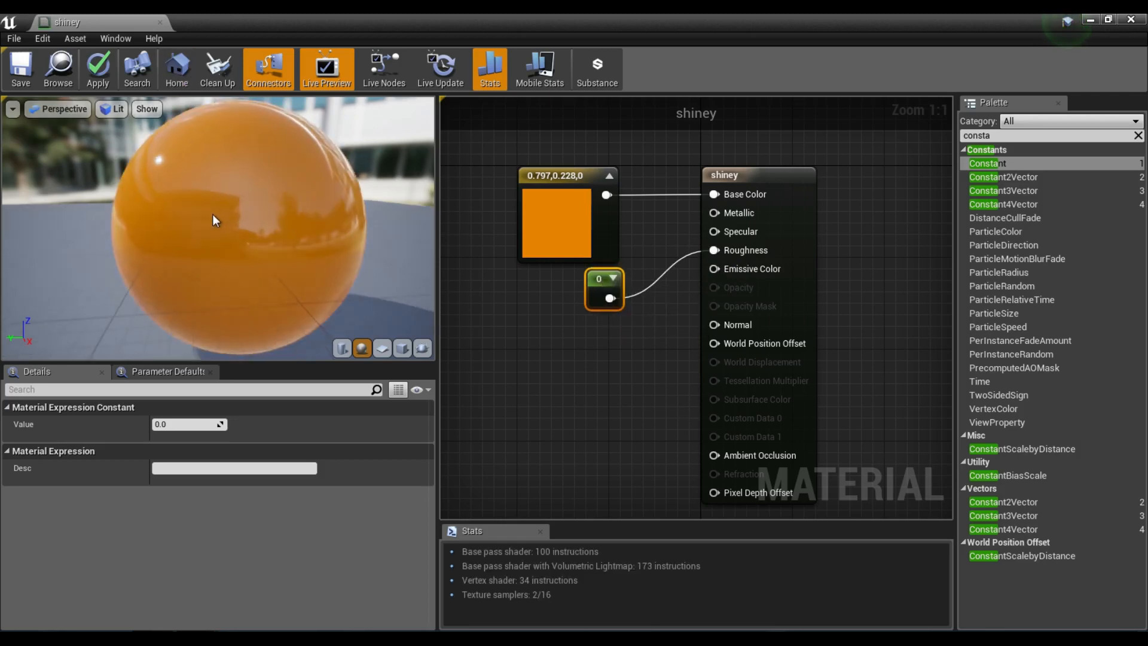
{"action": "left_click_drag", "start_coordinate": [601, 284], "coordinate": [601, 295]}
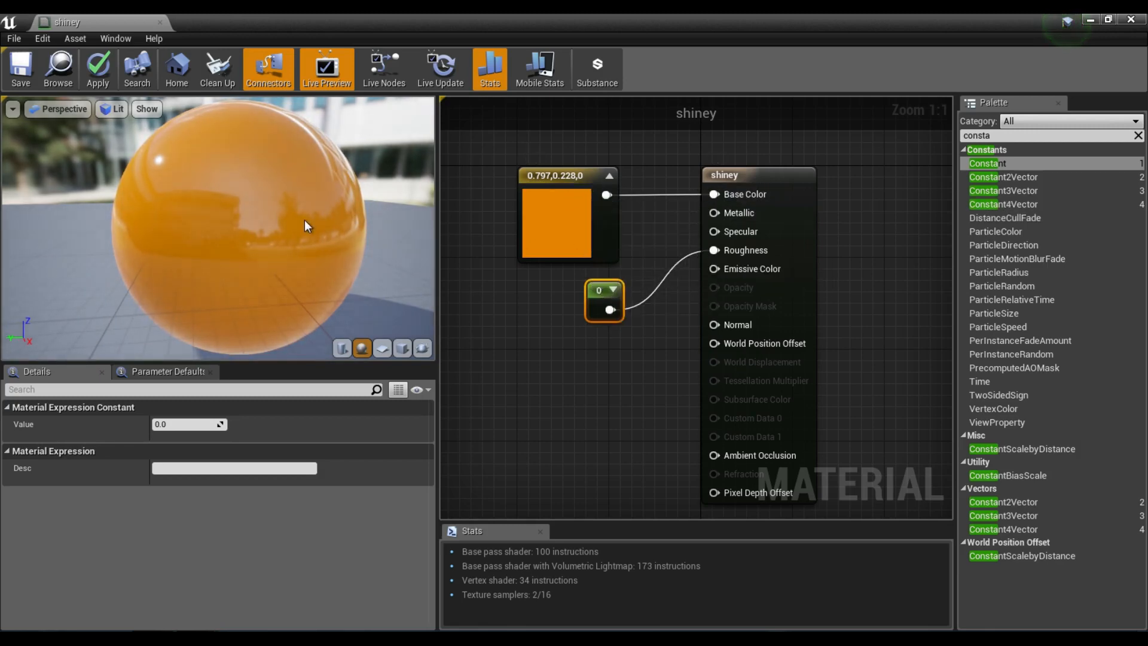
Examine the reflections on the orange preview sphere from several angles.
{"action": "mouse_move", "coordinate": [260, 255]}
{"action": "right_mouse_down"}
{"action": "mouse_move", "coordinate": [260, 293]}
{"action": "mouse_move", "coordinate": [260, 255]}
{"action": "right_mouse_up"}
{"action": "left_click_drag", "start_coordinate": [259, 255], "coordinate": [377, 257]}
{"action": "left_click_drag", "start_coordinate": [201, 253], "coordinate": [365, 252]}
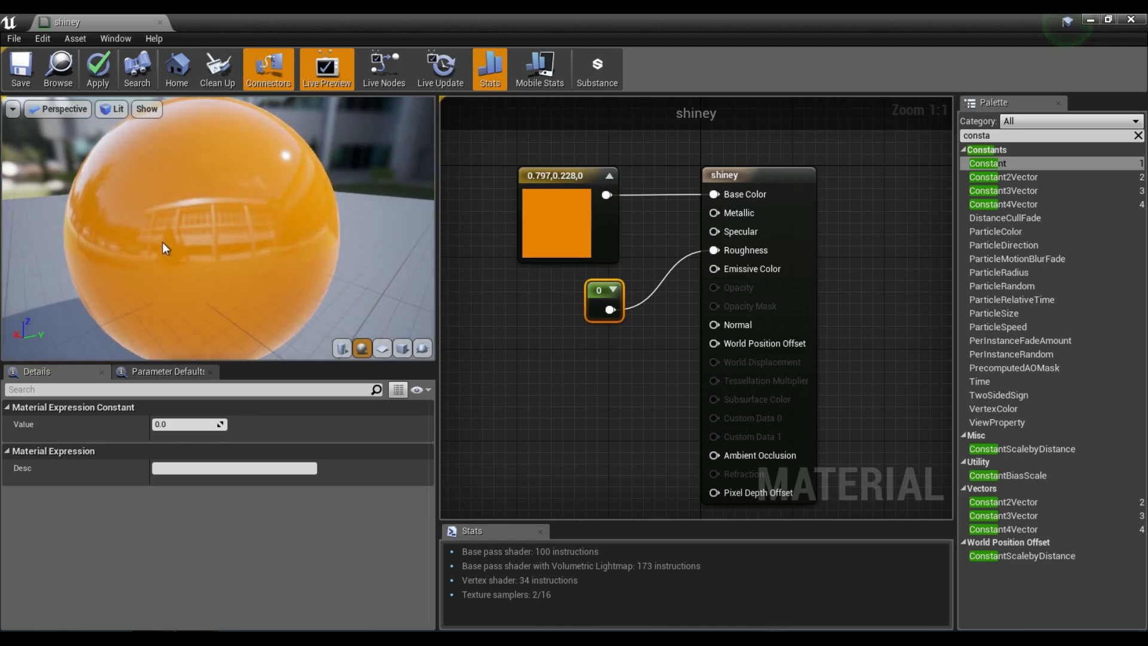
{"action": "left_click_drag", "start_coordinate": [265, 251], "coordinate": [123, 202]}
{"action": "left_click_drag", "start_coordinate": [262, 135], "coordinate": [52, 235]}
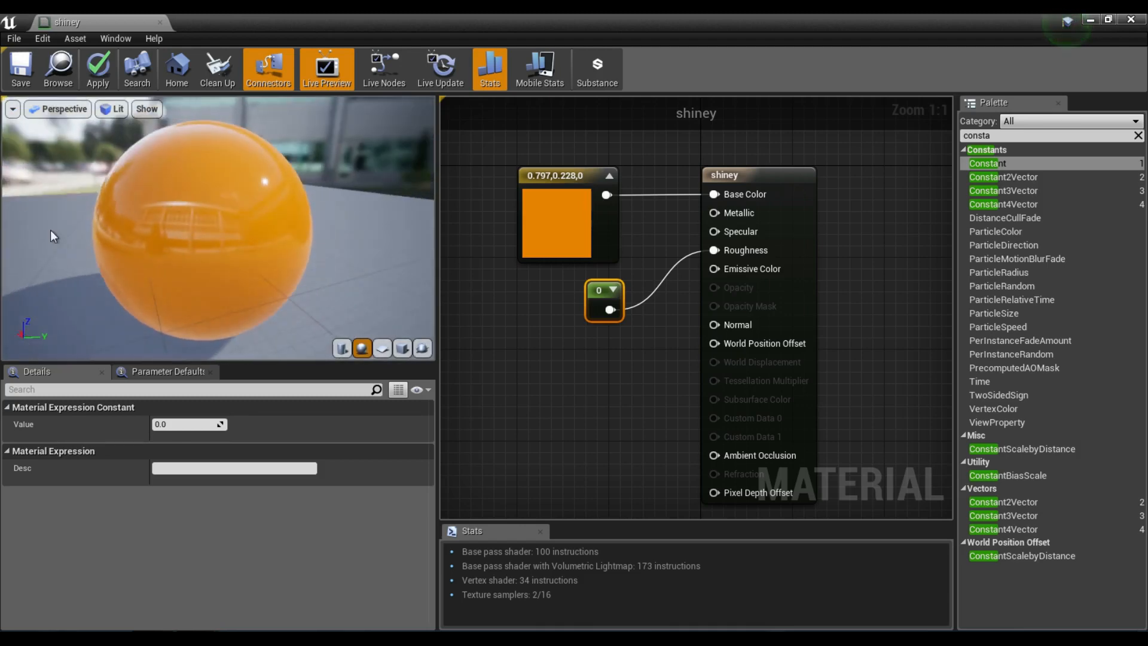
{"action": "left_click_drag", "start_coordinate": [376, 120], "coordinate": [207, 235]}
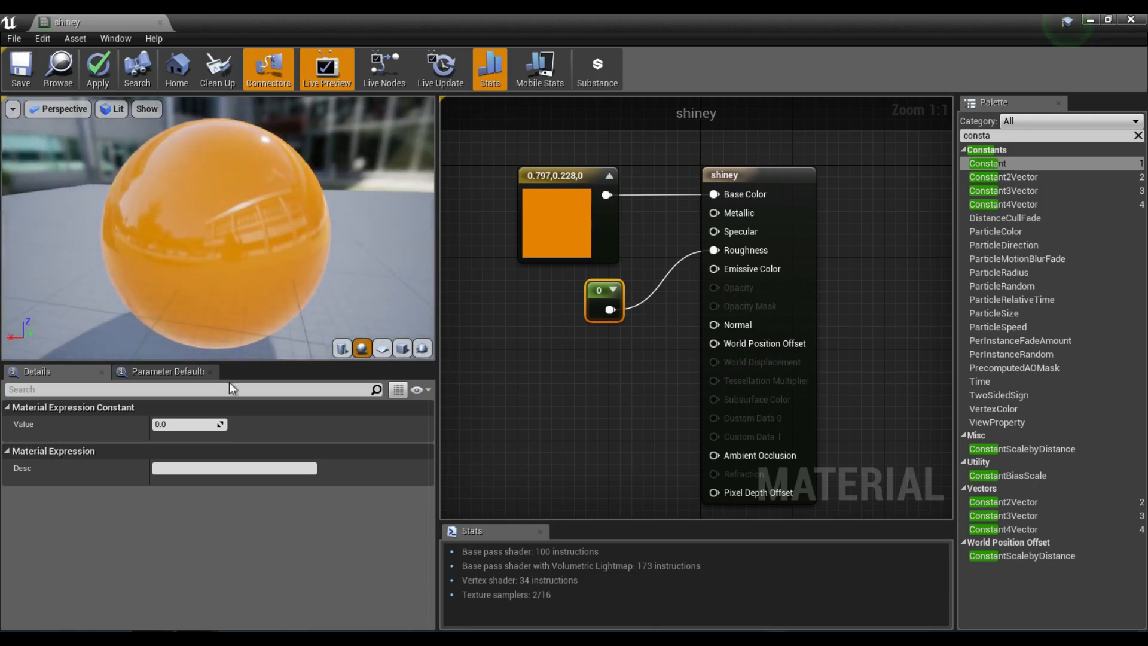
Set the value of the Constant node driving Roughness to 0.3.
{"action": "left_click", "coordinate": [186, 422]}
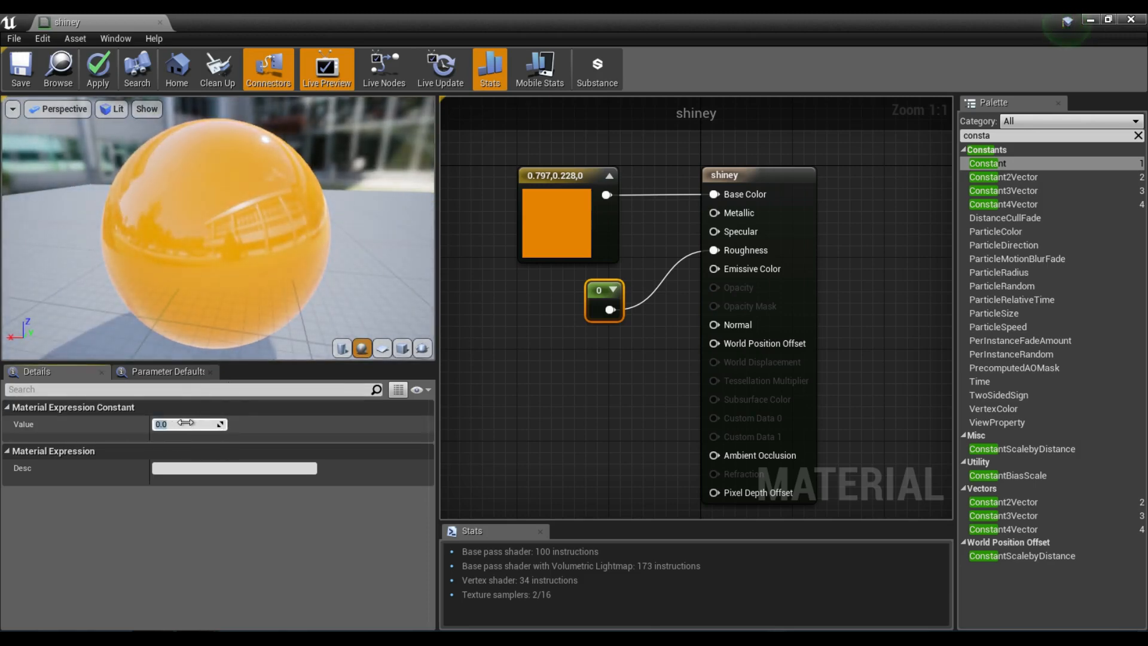
{"action": "type", "text": "0.3"}
{"action": "key", "text": "Return"}
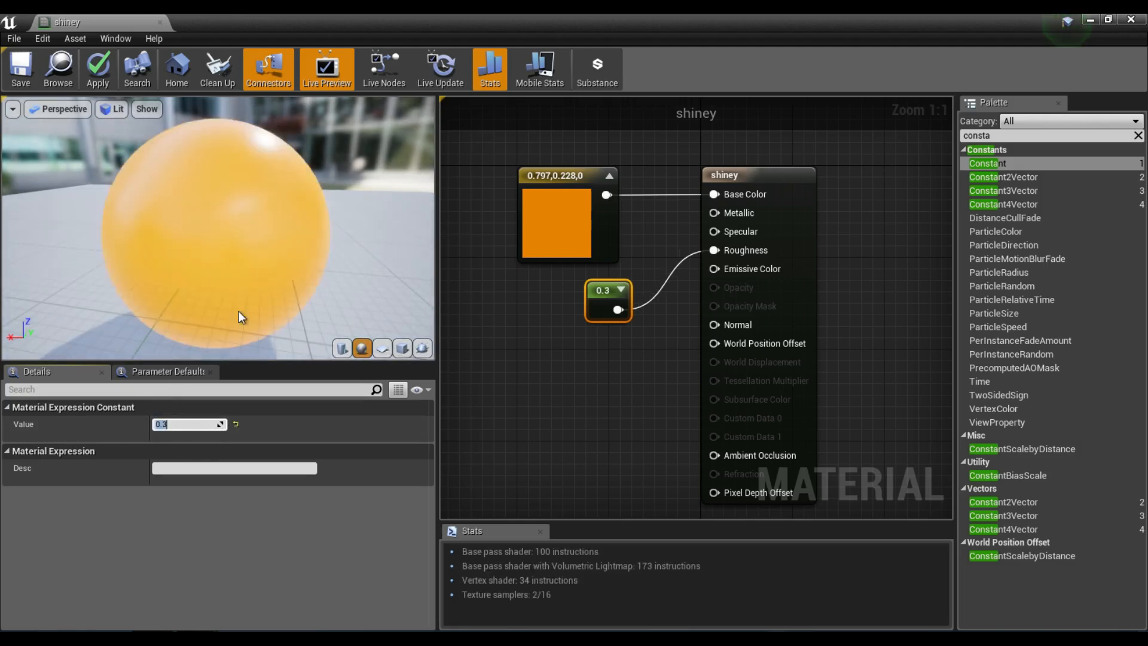
Try a value of 0.1 and a value of 1 for the Constant node driving Roughness.
{"action": "left_click_drag", "start_coordinate": [215, 230], "coordinate": [186, 231]}
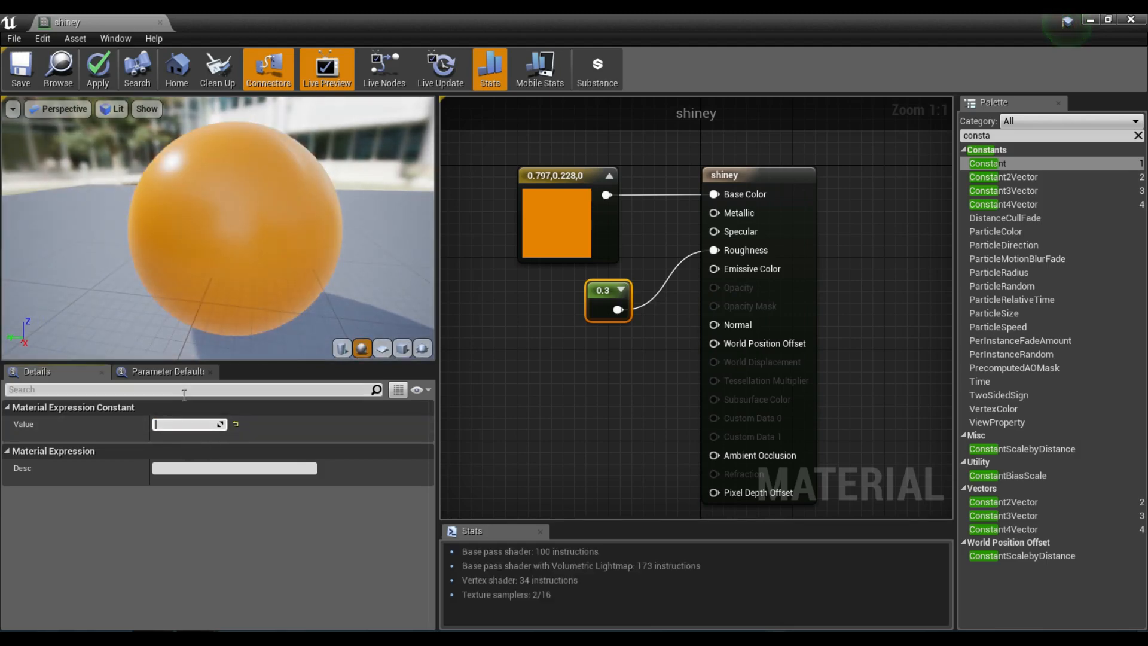
{"action": "type", "text": "0.1"}
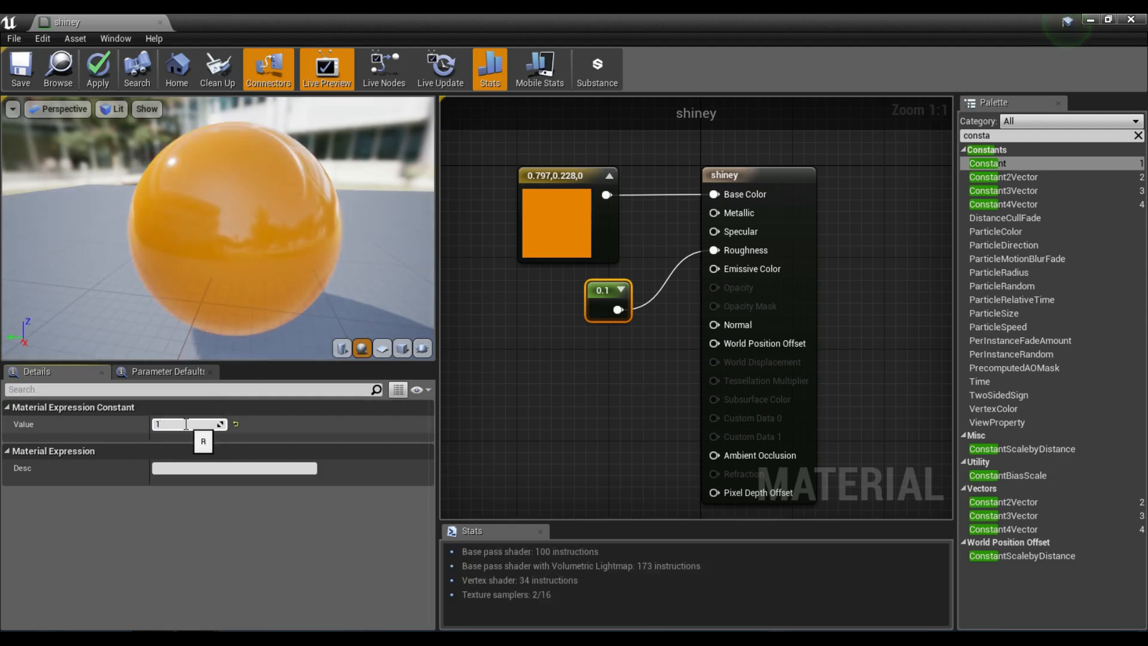
{"action": "key", "text": "Return"}
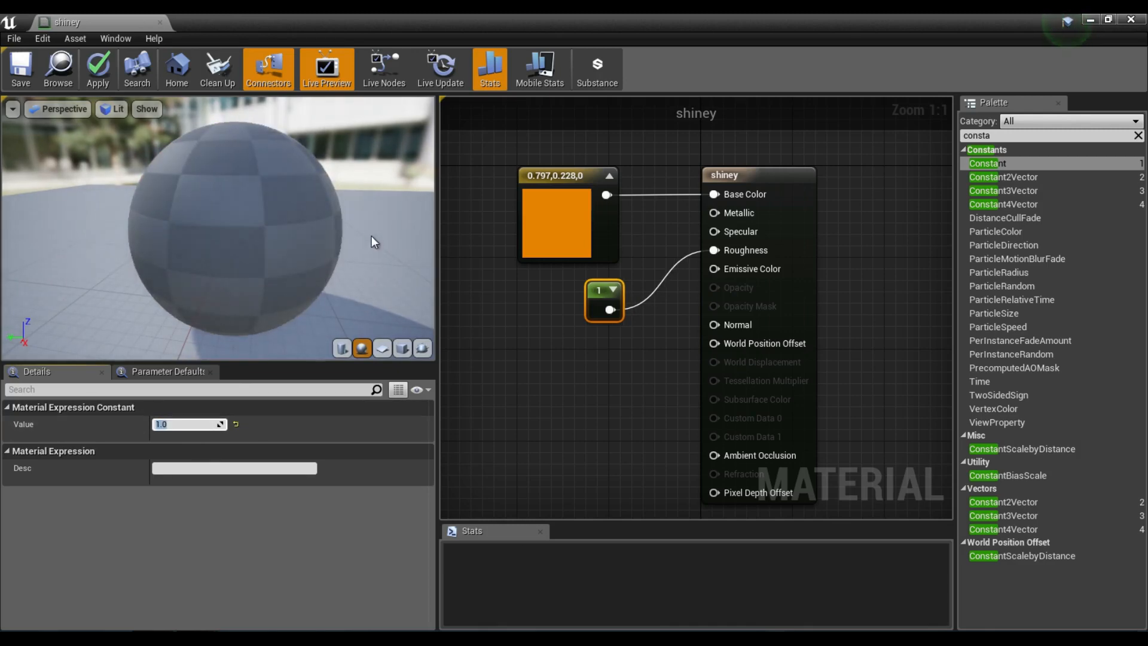
Examine the preview sphere's surface up close, from farther away and from several sides.
{"action": "left_click_drag", "start_coordinate": [372, 239], "coordinate": [365, 239]}
{"action": "right_click_drag", "start_coordinate": [365, 239], "coordinate": [365, 168]}
{"action": "right_click_drag", "start_coordinate": [193, 233], "coordinate": [193, 287]}
{"action": "left_click_drag", "start_coordinate": [193, 234], "coordinate": [114, 214]}
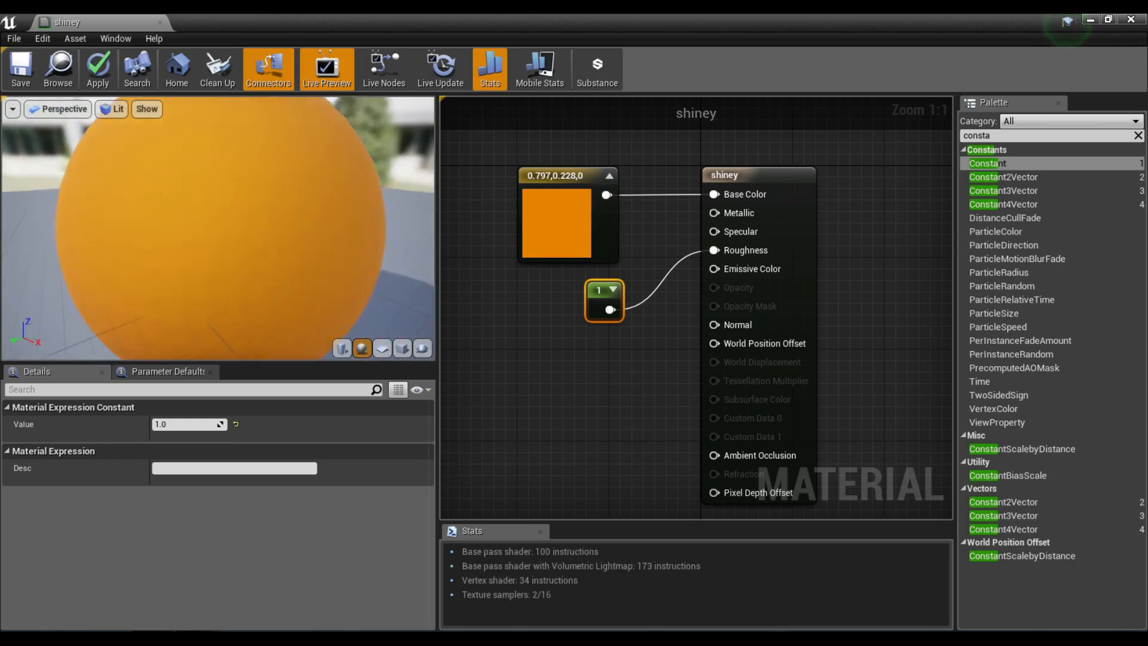
{"action": "scroll", "coordinate": [187, 213], "scroll_direction": "down", "scroll_amount": 5}
{"action": "left_click_drag", "start_coordinate": [186, 213], "coordinate": [335, 209]}
{"action": "left_click_drag", "start_coordinate": [218, 228], "coordinate": [128, 205]}
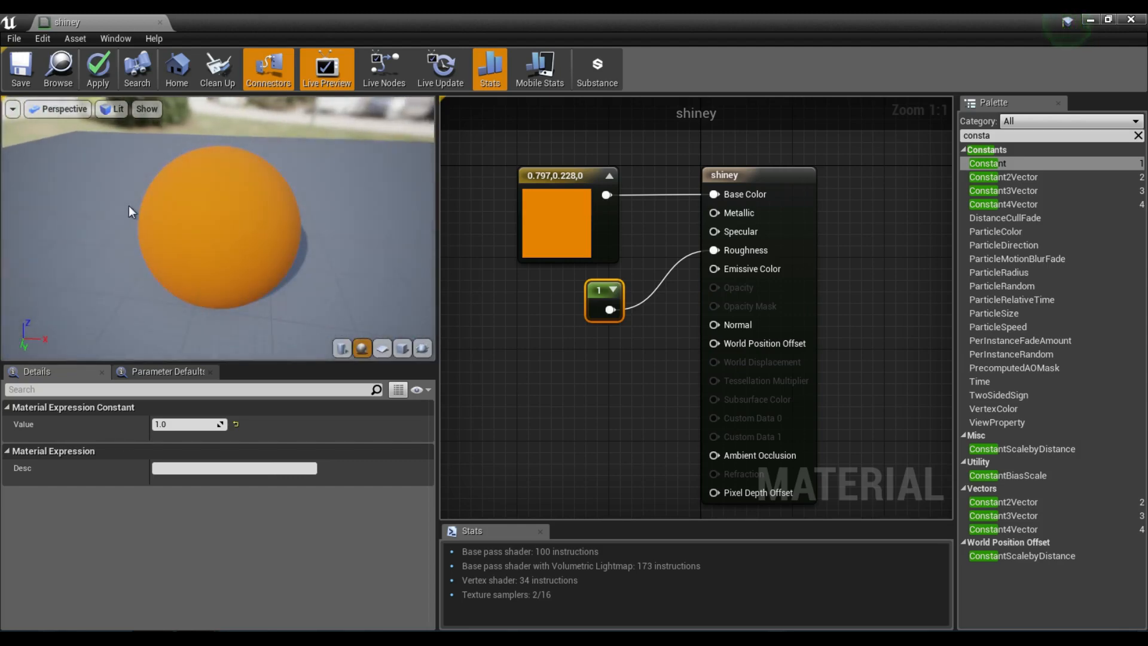
Set the roughness Constant's value to 0 and save the shiney material.
{"action": "type", "text": "0"}
{"action": "key", "text": "Return"}
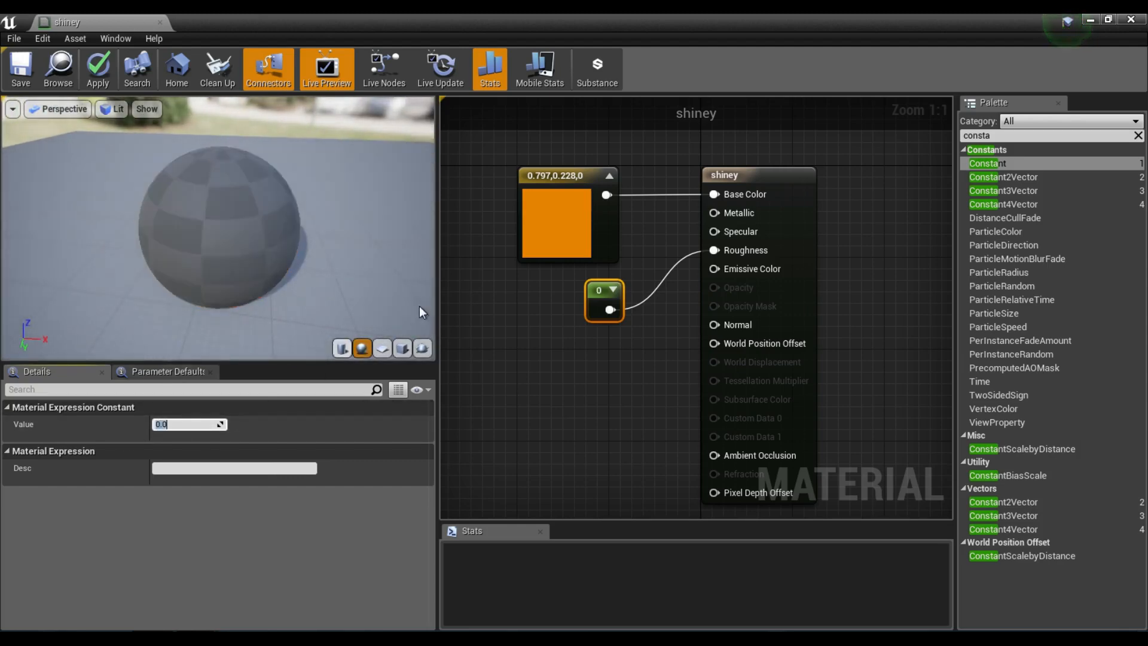
{"action": "left_click", "coordinate": [20, 69]}
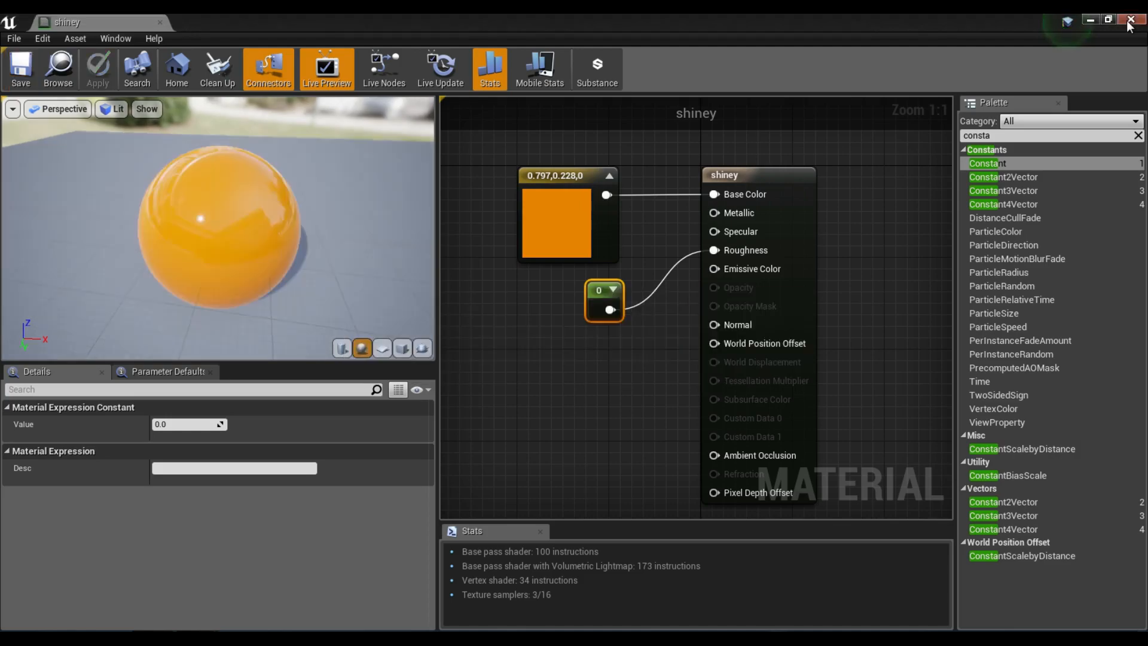
Create a new material named glowy in the materials folder and apply it to the white sphere beside the orange one.
{"action": "left_click", "coordinate": [1131, 20]}
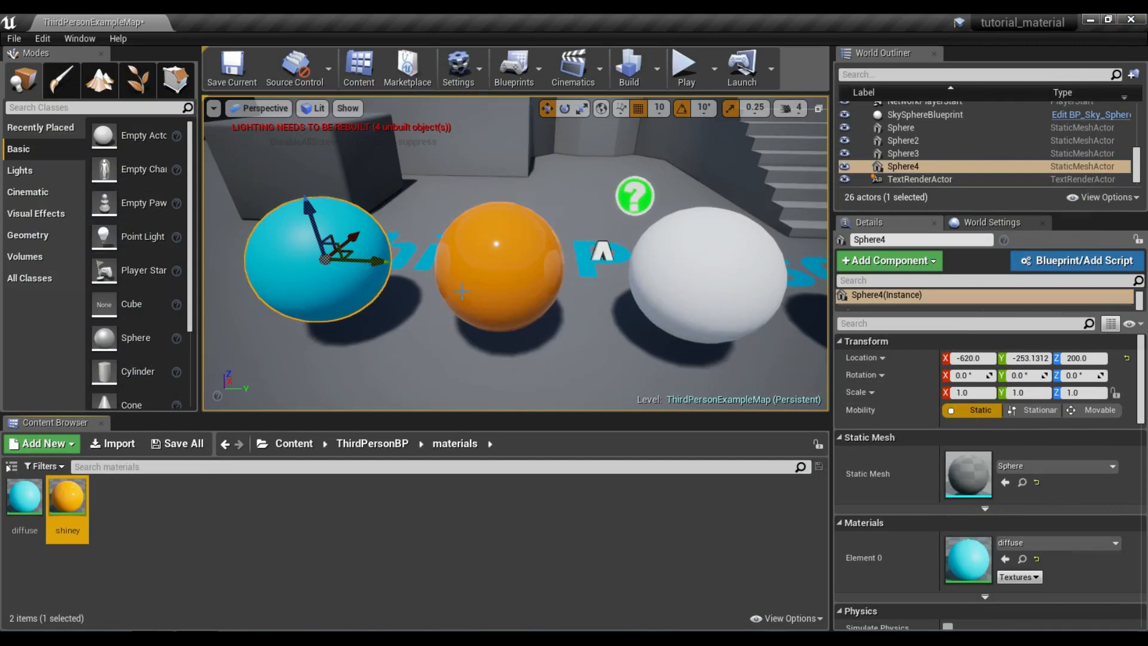
{"action": "mouse_move", "coordinate": [63, 501]}
{"action": "left_mouse_down"}
{"action": "mouse_move", "coordinate": [407, 317]}
{"action": "mouse_move", "coordinate": [126, 499]}
{"action": "mouse_move", "coordinate": [66, 505]}
{"action": "left_mouse_up"}
{"action": "scroll", "coordinate": [493, 263], "scroll_direction": "up", "scroll_amount": 3}
{"action": "mouse_move", "coordinate": [493, 263]}
{"action": "right_mouse_down"}
{"action": "mouse_move", "coordinate": [468, 261]}
{"action": "mouse_move", "coordinate": [515, 262]}
{"action": "right_mouse_up"}
{"action": "right_click", "coordinate": [125, 503]}
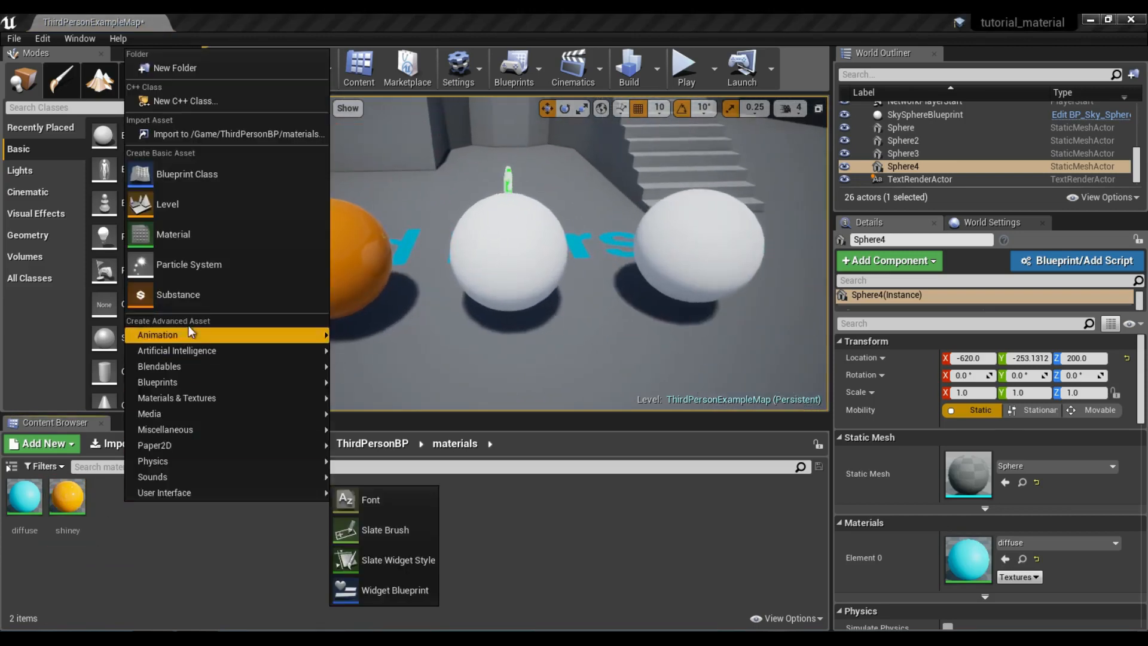
{"action": "left_click", "coordinate": [209, 234]}
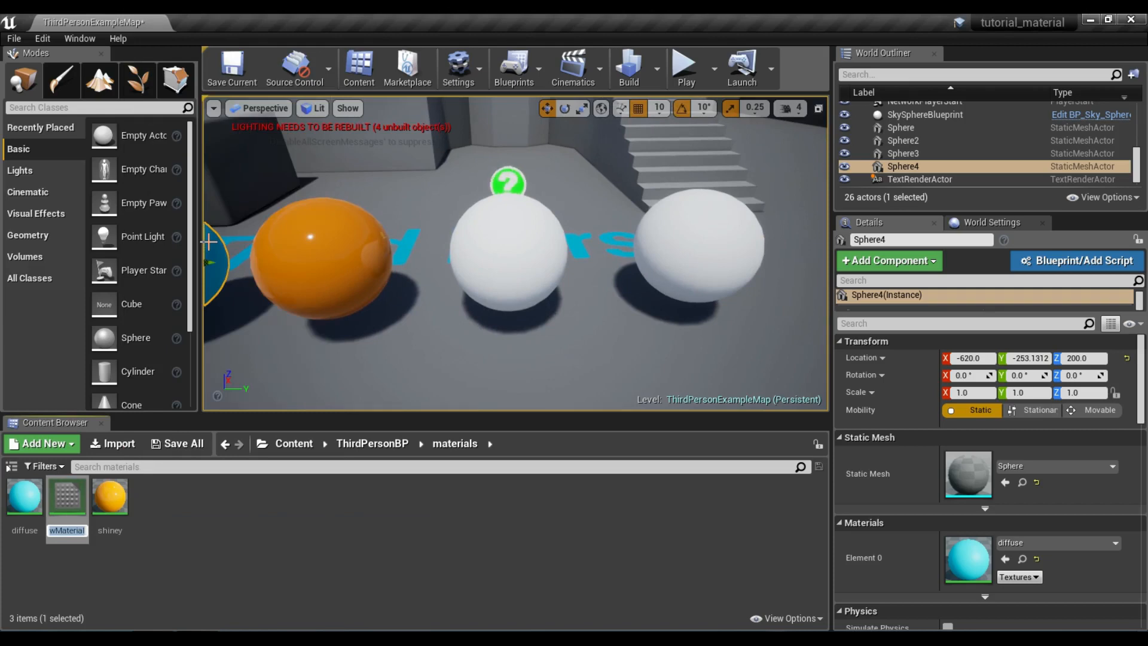
{"action": "type", "text": "glowy"}
{"action": "key", "text": "Return"}
{"action": "double_click", "coordinate": [67, 499]}
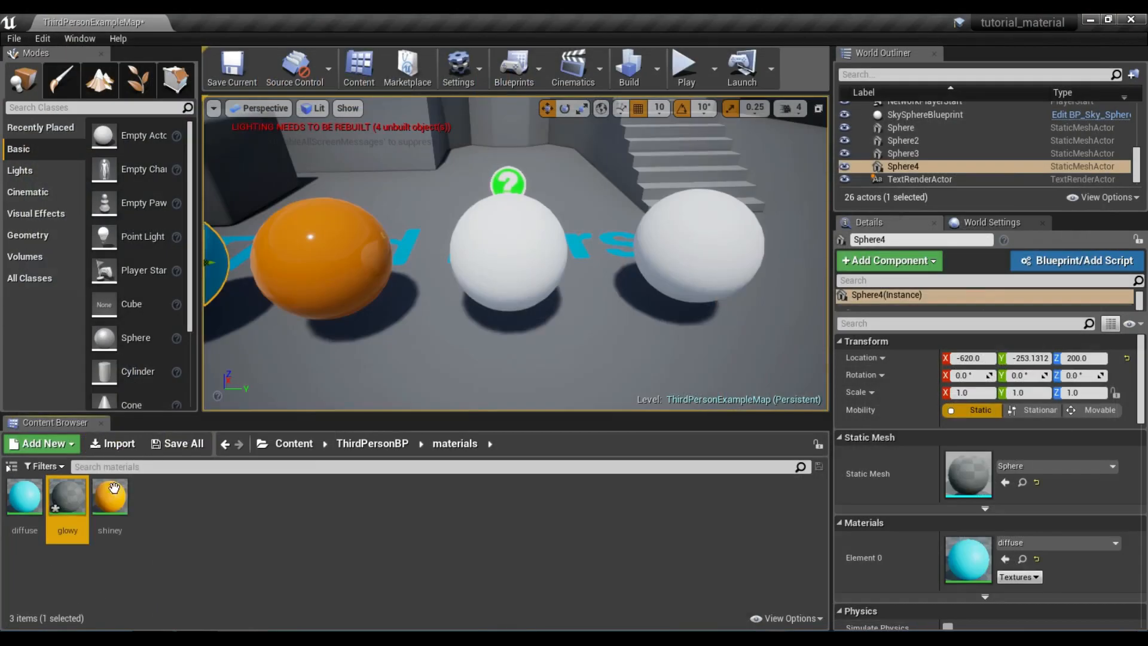
{"action": "left_click_drag", "start_coordinate": [67, 496], "coordinate": [470, 259]}
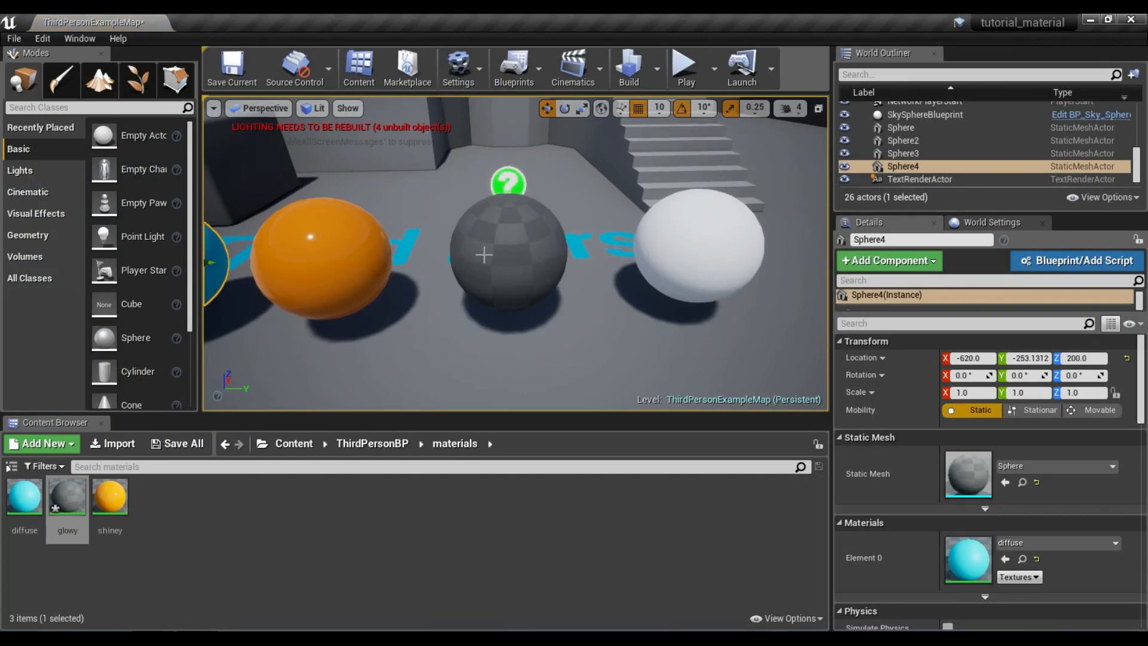
Open the glowy material, add a Constant3Vector node and connect it to Base Color.
{"action": "double_click", "coordinate": [67, 500]}
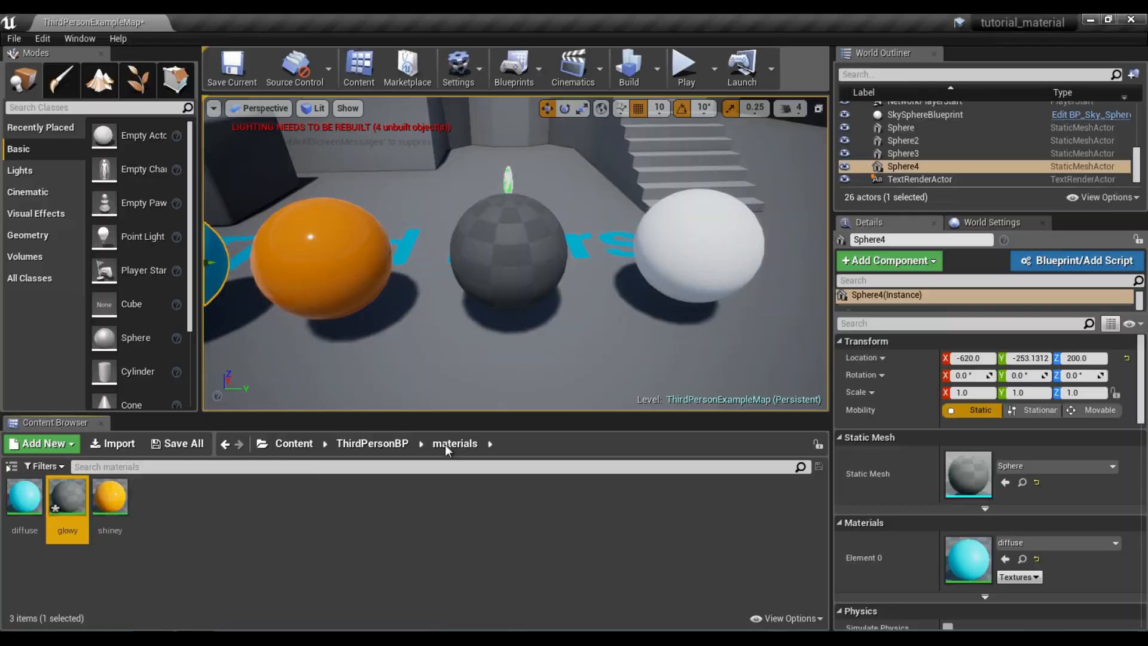
{"action": "scroll", "coordinate": [562, 243], "scroll_direction": "down", "scroll_amount": 1}
{"action": "scroll", "coordinate": [563, 243], "scroll_direction": "up", "scroll_amount": 1}
{"action": "right_click_drag", "start_coordinate": [562, 243], "coordinate": [647, 288]}
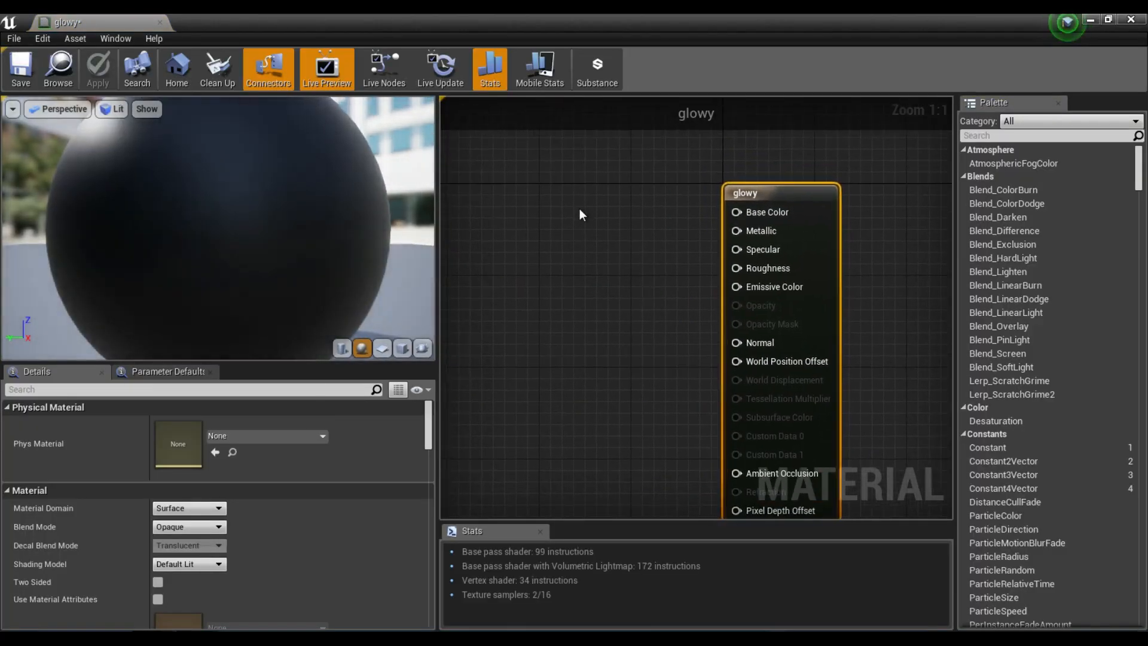
{"action": "key", "text": "3"}
{"action": "left_click", "coordinate": [594, 191]}
{"action": "left_click_drag", "start_coordinate": [659, 210], "coordinate": [741, 212]}
Set the Constant3Vector's colour to pure red (1,0,0).
{"action": "left_click", "coordinate": [257, 424]}
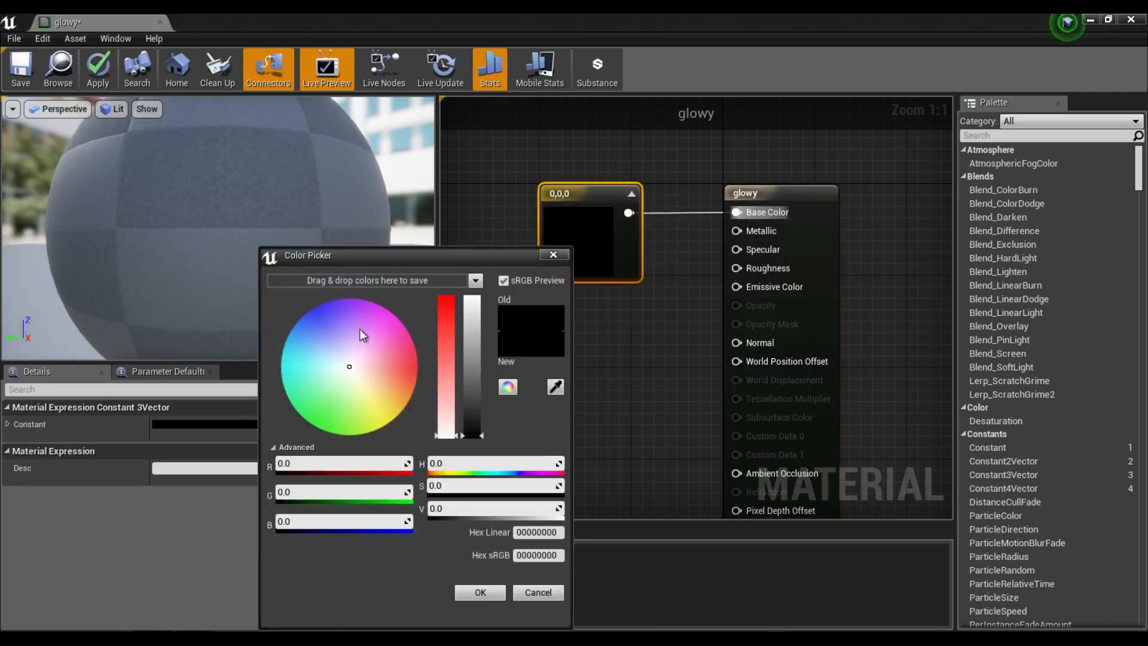
{"action": "left_click", "coordinate": [416, 350]}
{"action": "left_click_drag", "start_coordinate": [472, 350], "coordinate": [473, 268]}
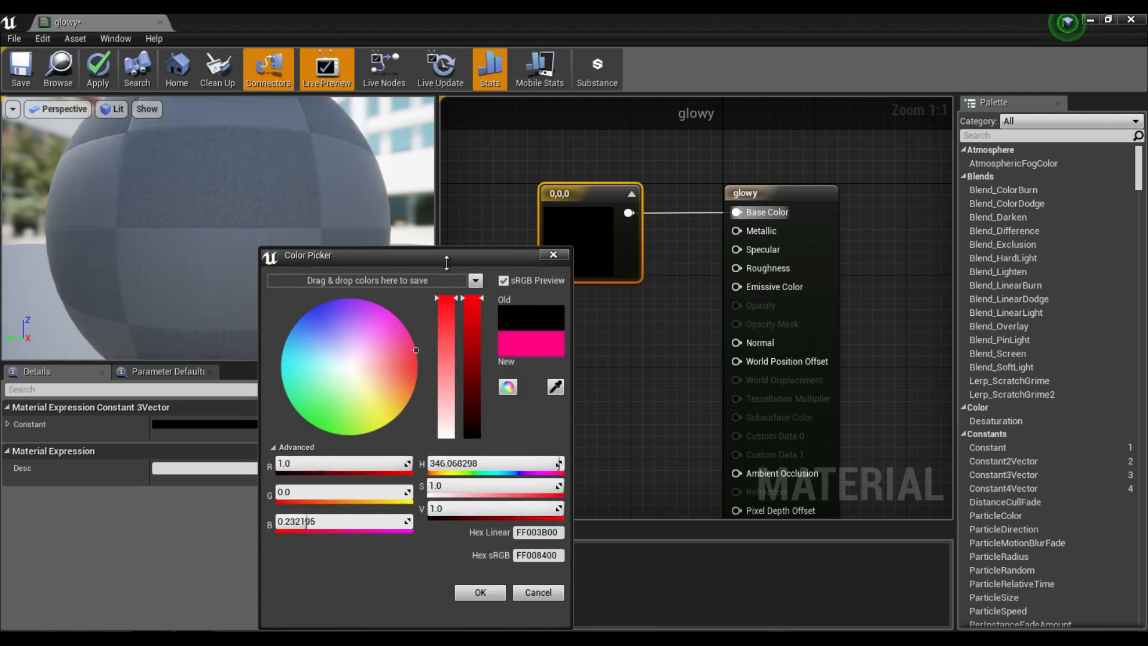
{"action": "mouse_move", "coordinate": [416, 351]}
{"action": "left_mouse_down"}
{"action": "mouse_move", "coordinate": [443, 358]}
{"action": "mouse_move", "coordinate": [450, 382]}
{"action": "mouse_move", "coordinate": [471, 367]}
{"action": "left_mouse_up"}
{"action": "left_click", "coordinate": [490, 589]}
{"action": "scroll", "coordinate": [576, 386], "scroll_direction": "down", "scroll_amount": 1}
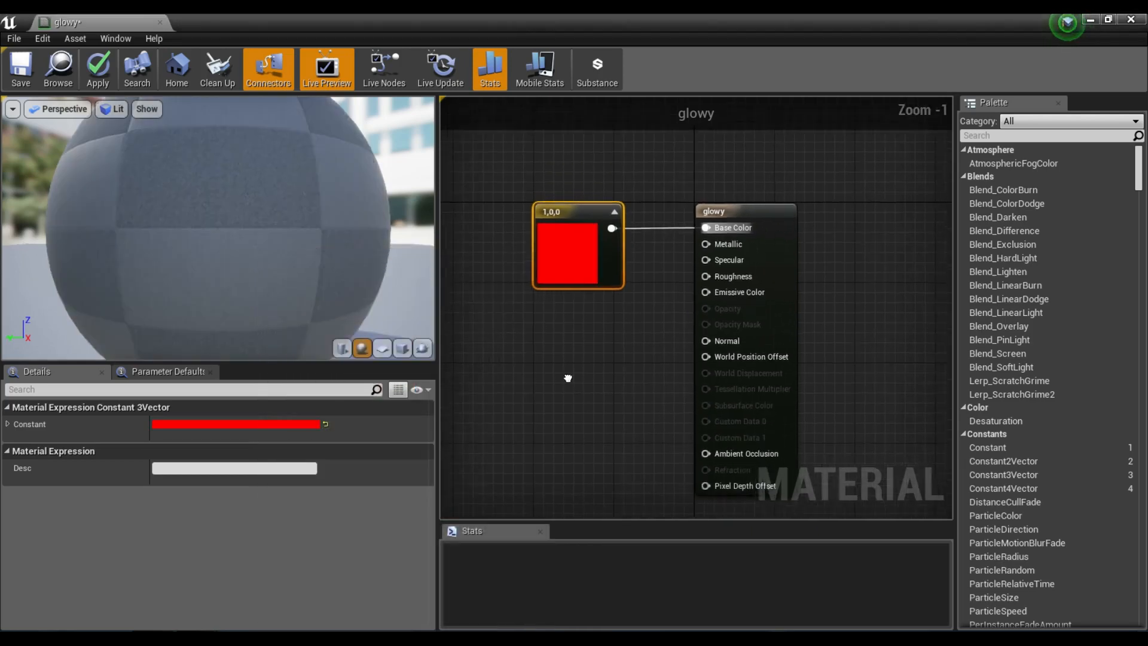
{"action": "scroll", "coordinate": [609, 318], "scroll_direction": "up", "scroll_amount": 1}
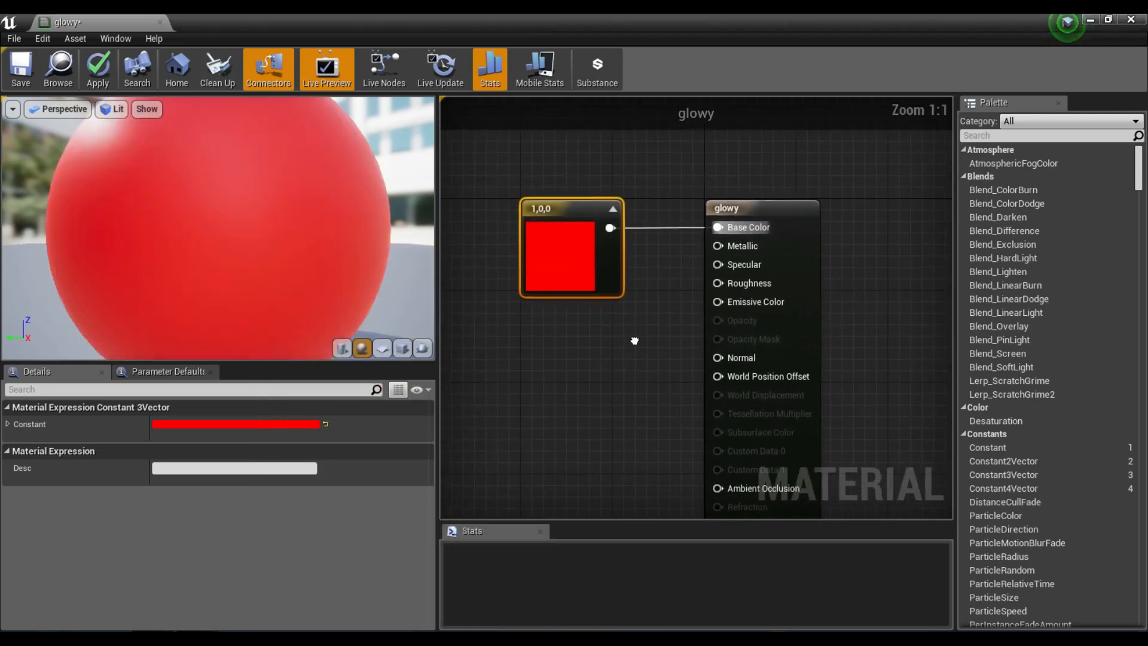
Move the red colour's connection from Base Color to Emissive Color and inspect the preview sphere.
{"action": "right_click", "coordinate": [728, 229]}
{"action": "left_click", "coordinate": [753, 264]}
{"action": "left_click_drag", "start_coordinate": [613, 228], "coordinate": [721, 301]}
{"action": "scroll", "coordinate": [367, 307], "scroll_direction": "down", "scroll_amount": 3}
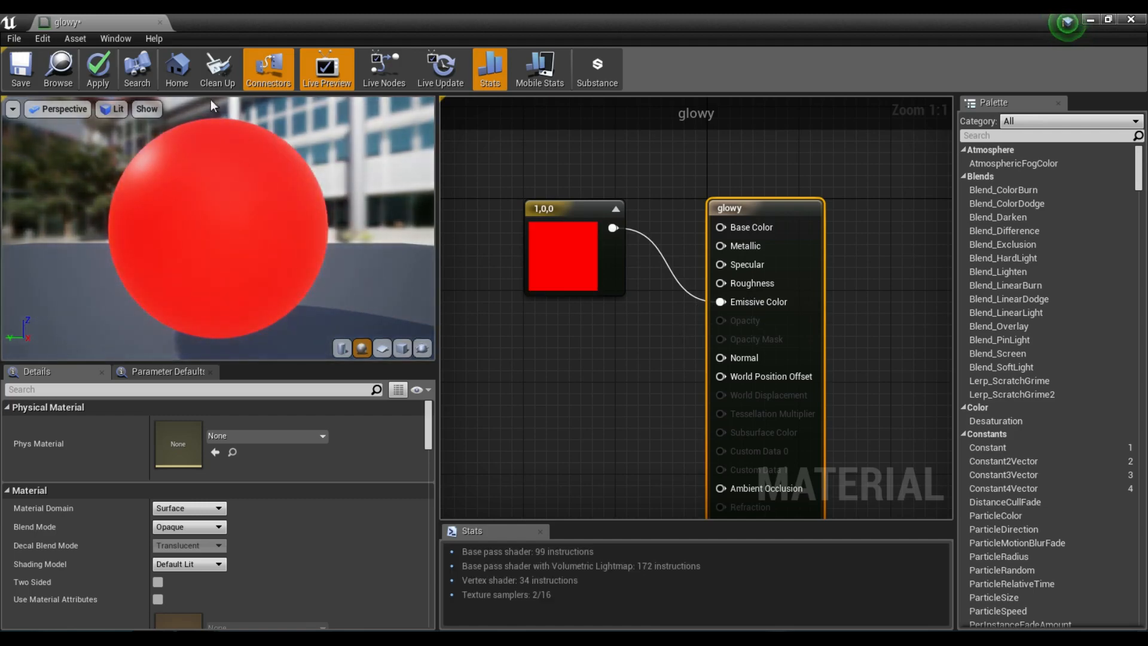
{"action": "scroll", "coordinate": [317, 278], "scroll_direction": "up", "scroll_amount": 3}
{"action": "scroll", "coordinate": [316, 282], "scroll_direction": "down", "scroll_amount": 3}
{"action": "left_click_drag", "start_coordinate": [312, 288], "coordinate": [281, 278]}
{"action": "left_click_drag", "start_coordinate": [197, 233], "coordinate": [310, 290]}
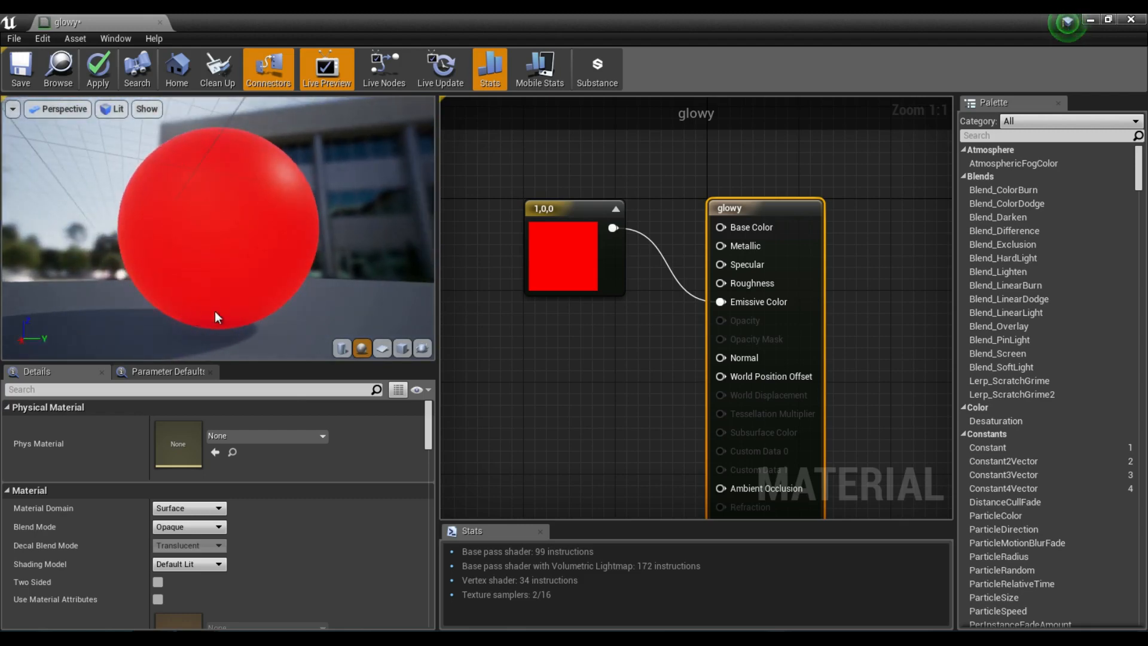
{"action": "left_click_drag", "start_coordinate": [158, 276], "coordinate": [156, 306]}
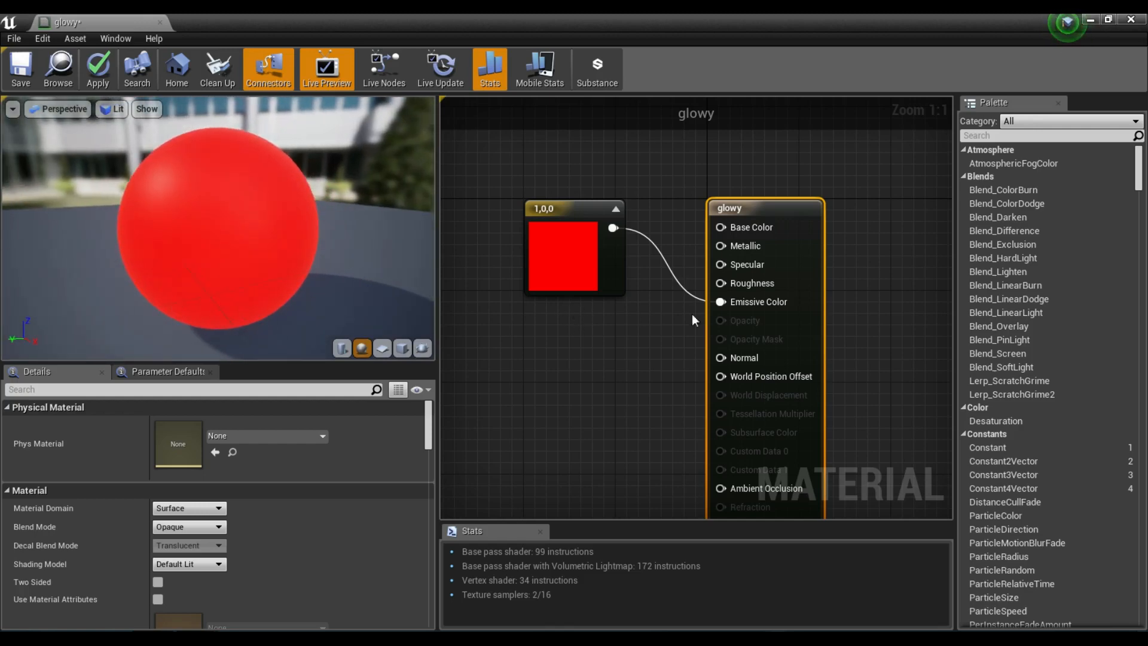
Break the Emissive Color link and reconnect the red colour node to Base Color.
{"action": "right_click", "coordinate": [749, 301]}
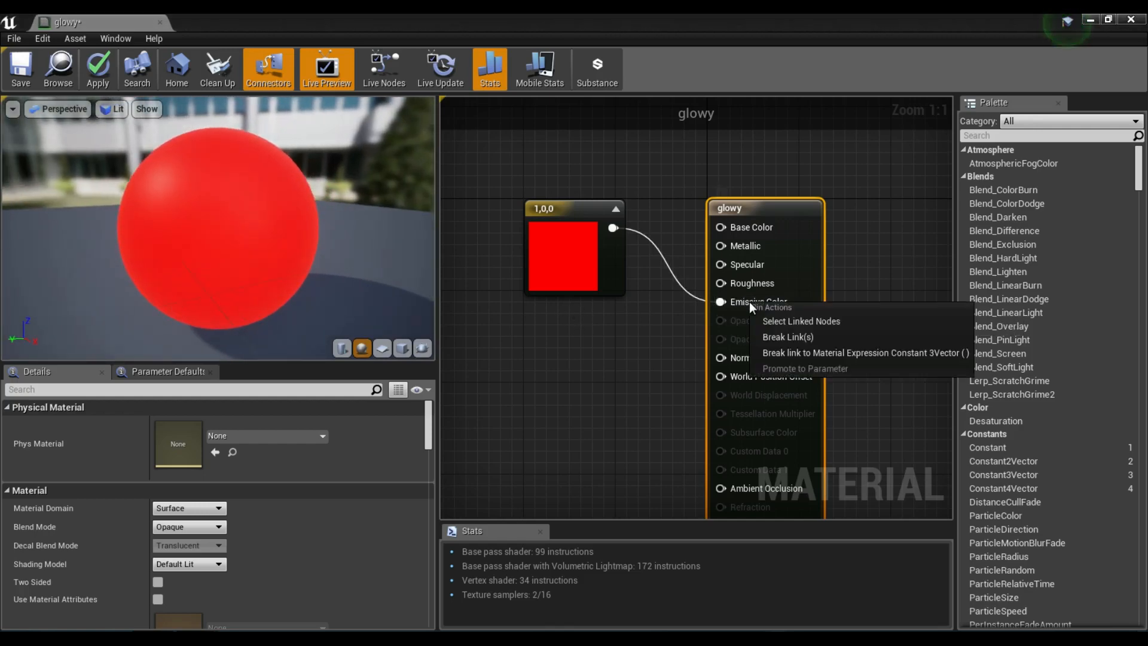
{"action": "left_click", "coordinate": [768, 336]}
{"action": "left_click_drag", "start_coordinate": [612, 228], "coordinate": [726, 228]}
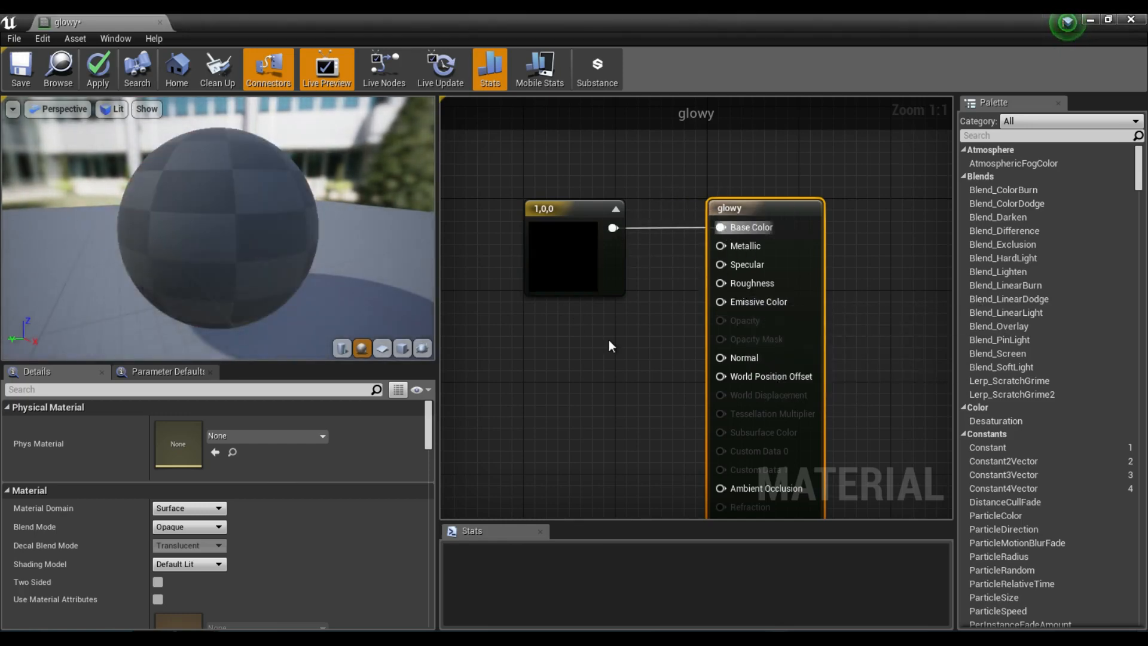
Drive Emissive Color with a new Constant node set to 5.
{"action": "left_click", "coordinate": [597, 306]}
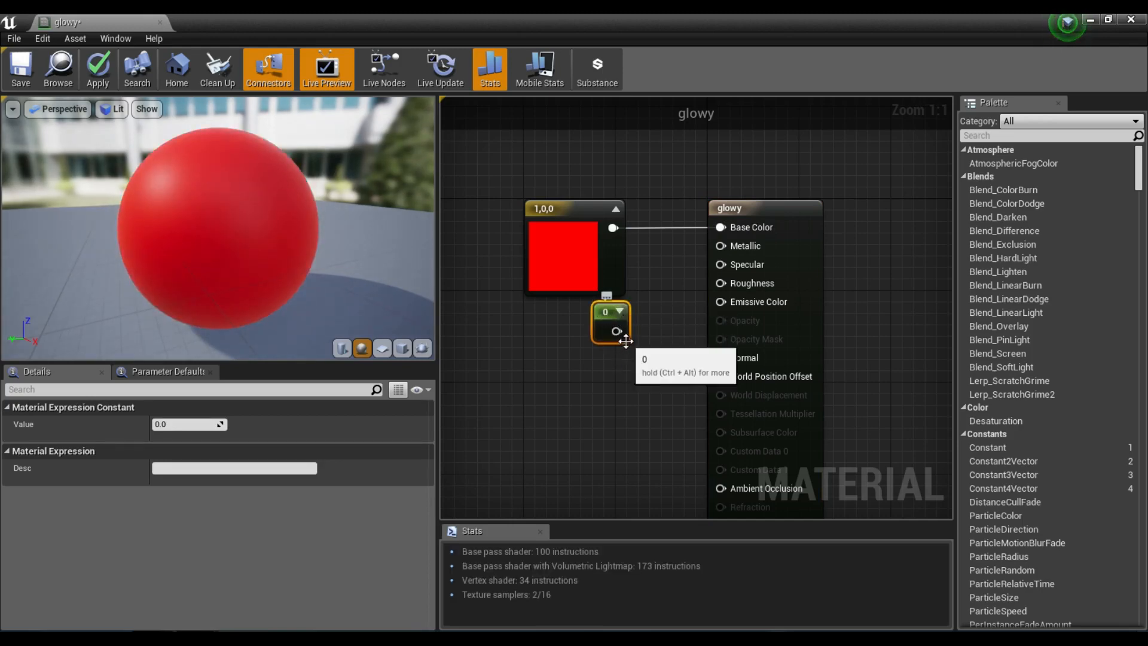
{"action": "left_click_drag", "start_coordinate": [608, 313], "coordinate": [720, 305]}
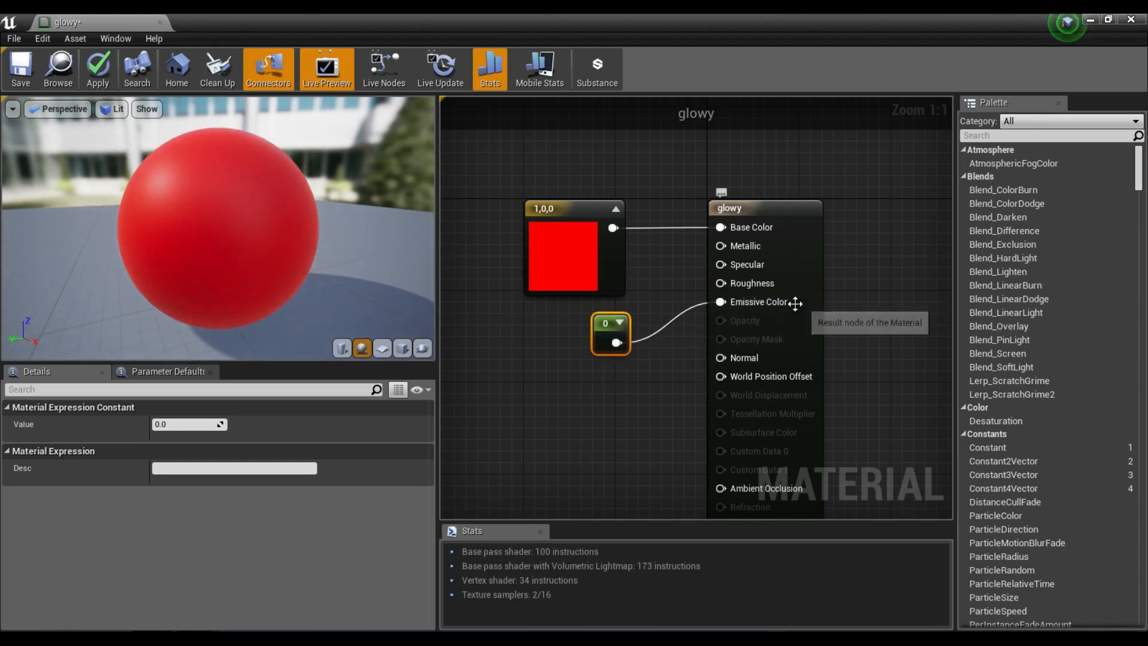
{"action": "left_click", "coordinate": [180, 424]}
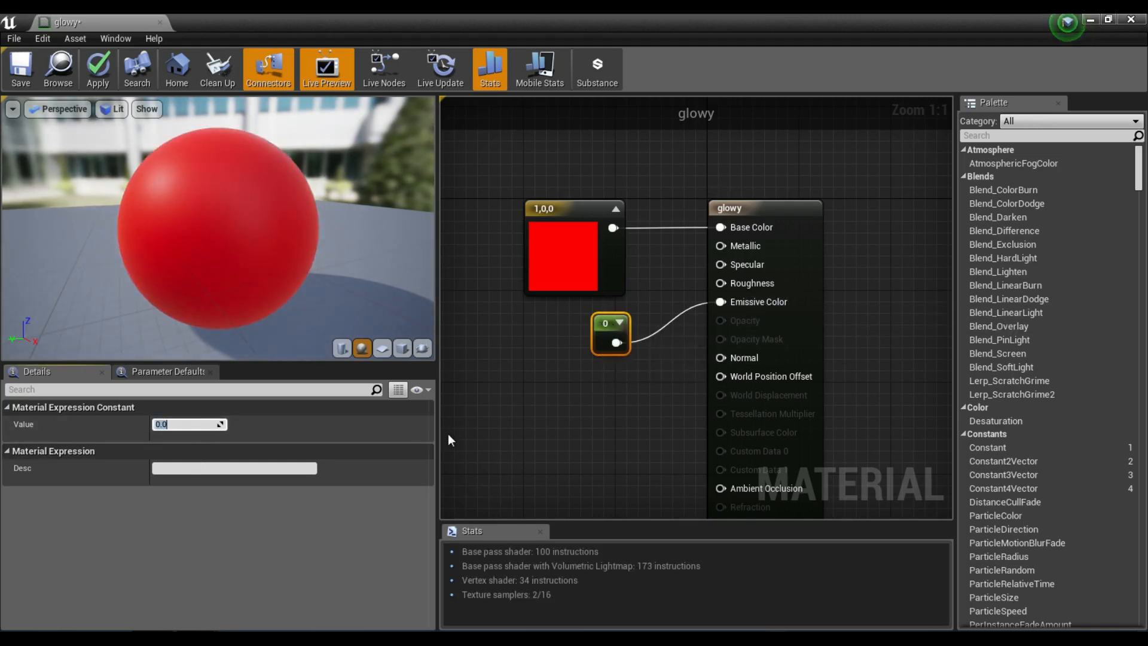
{"action": "key", "text": "Return"}
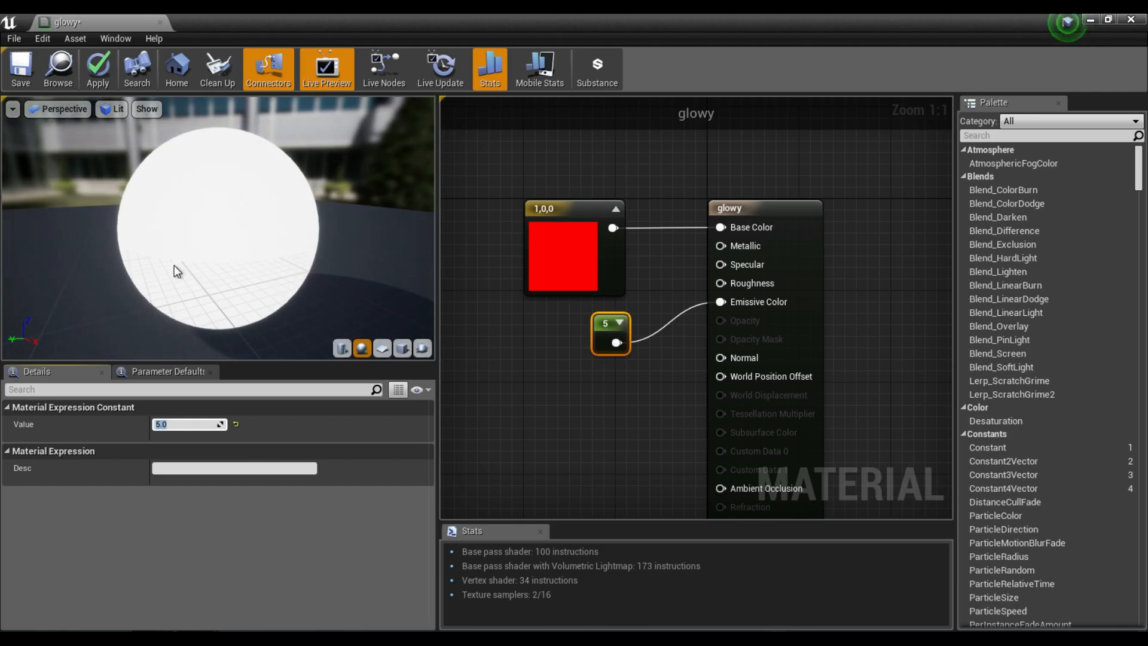
{"action": "right_click_drag", "start_coordinate": [156, 273], "coordinate": [157, 251]}
{"action": "left_click_drag", "start_coordinate": [157, 274], "coordinate": [269, 290]}
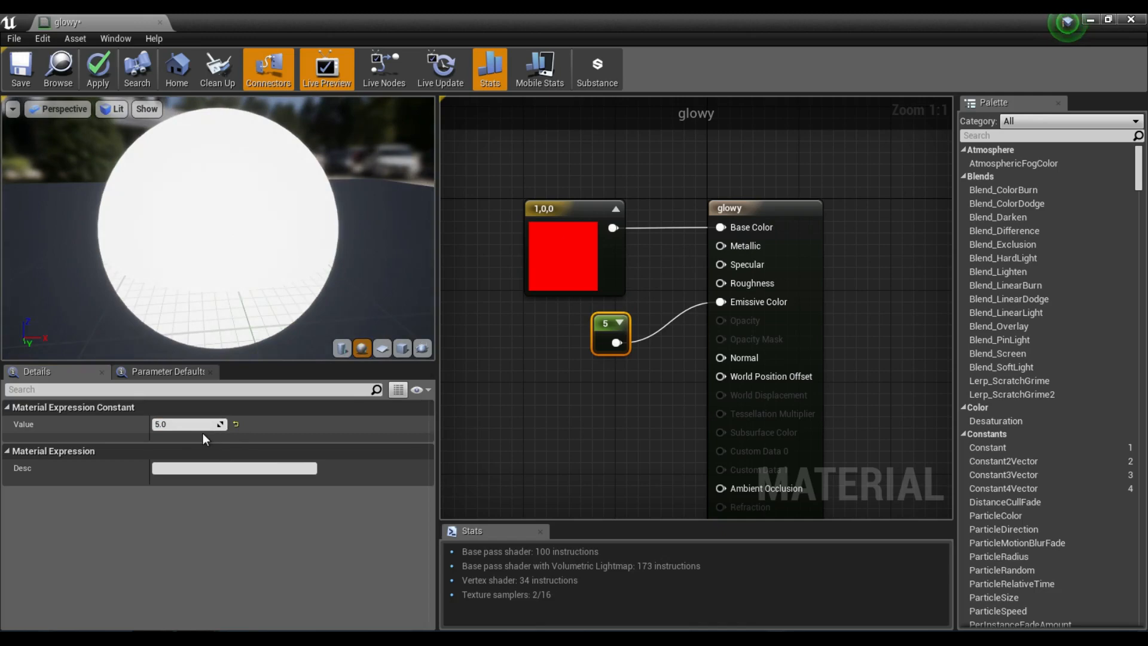
Set the Constant driving Emissive Color to 50 and inspect the preview sphere's glow.
{"action": "left_click", "coordinate": [187, 424]}
{"action": "type", "text": "50"}
{"action": "key", "text": "Return"}
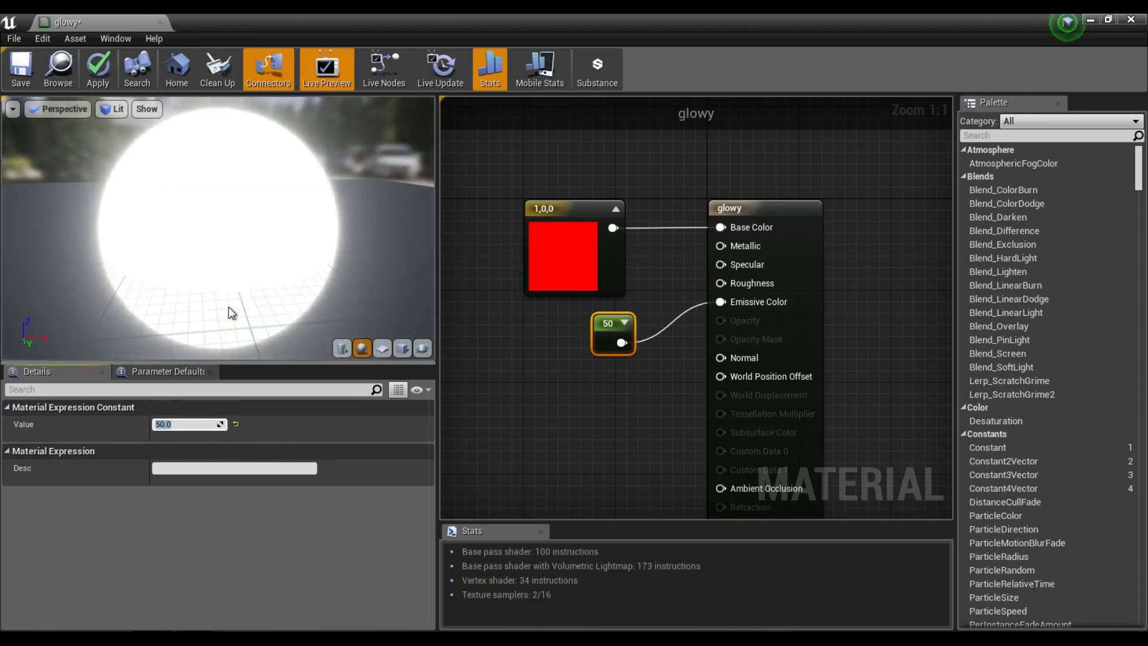
{"action": "scroll", "coordinate": [303, 227], "scroll_direction": "down", "scroll_amount": 5}
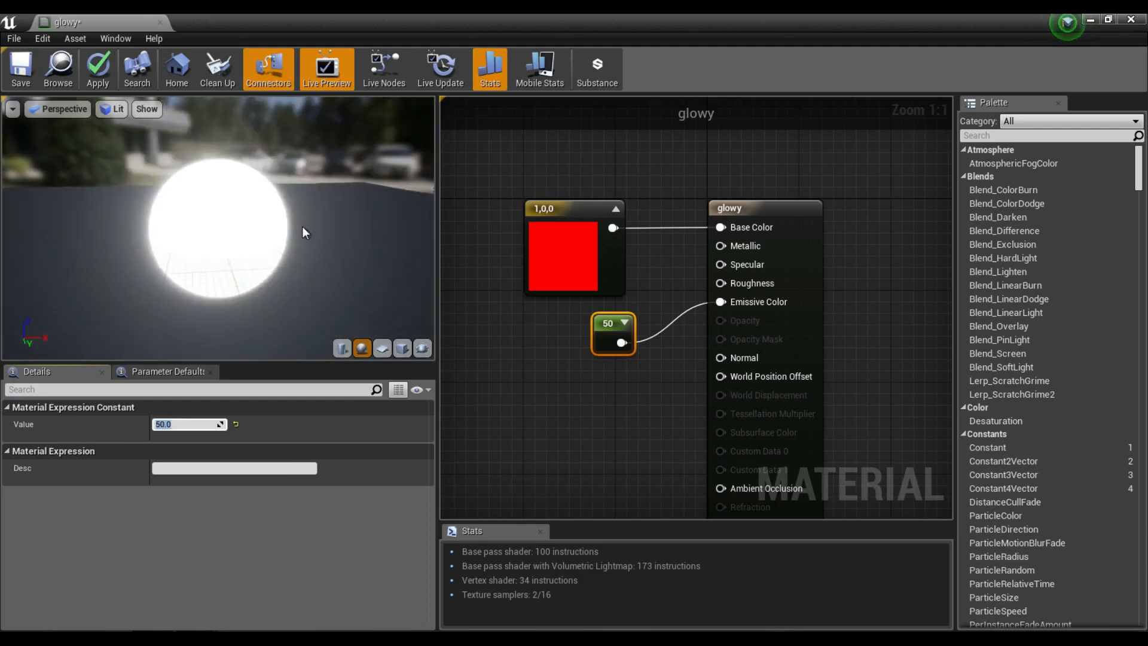
{"action": "scroll", "coordinate": [269, 259], "scroll_direction": "up", "scroll_amount": 4}
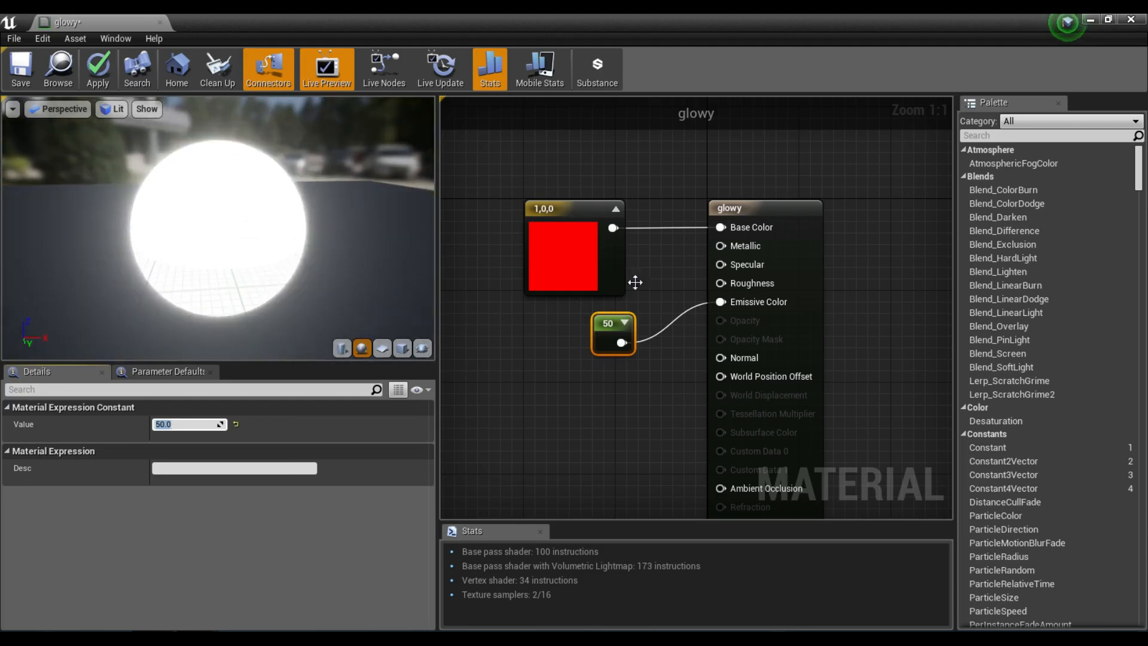
Move the red colour and Constant nodes farther from the material node and break the Emissive Color and Base Color links.
{"action": "right_click_drag", "start_coordinate": [670, 296], "coordinate": [735, 287]}
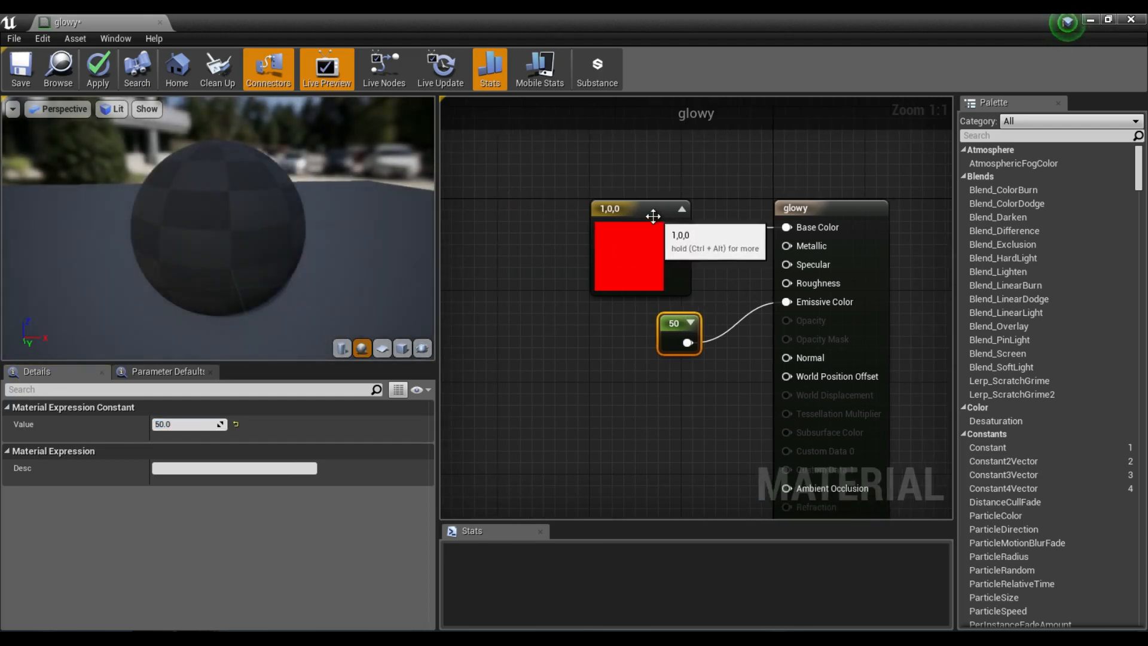
{"action": "left_click_drag", "start_coordinate": [652, 217], "coordinate": [585, 219]}
{"action": "left_click_drag", "start_coordinate": [674, 326], "coordinate": [583, 326]}
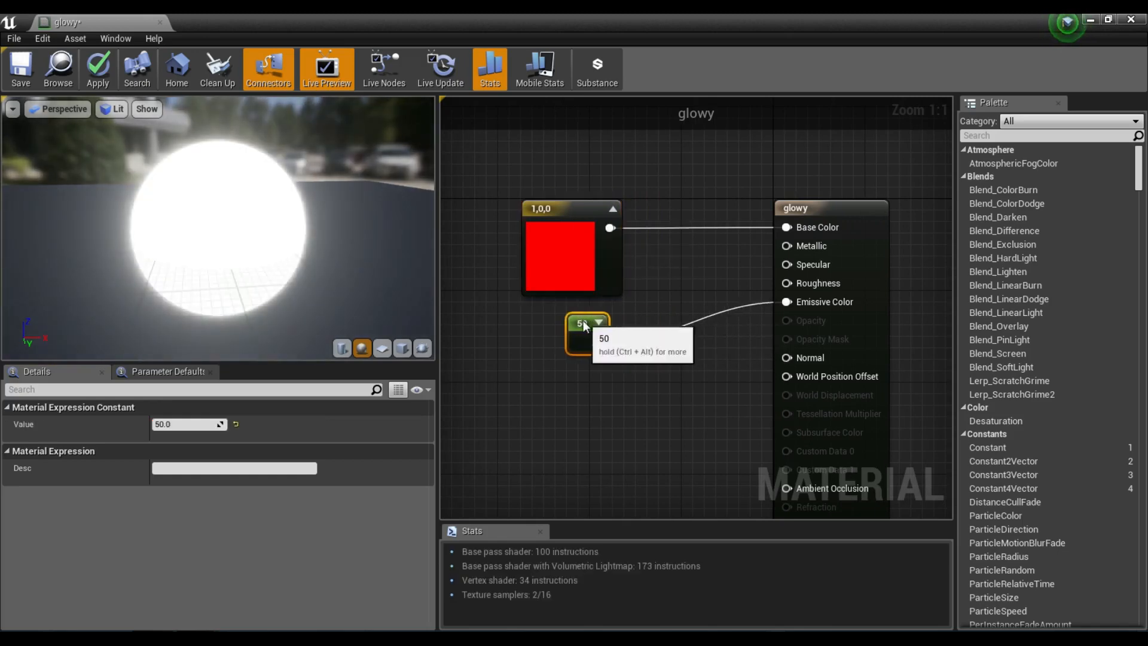
{"action": "right_click", "coordinate": [809, 308]}
{"action": "left_click", "coordinate": [838, 351]}
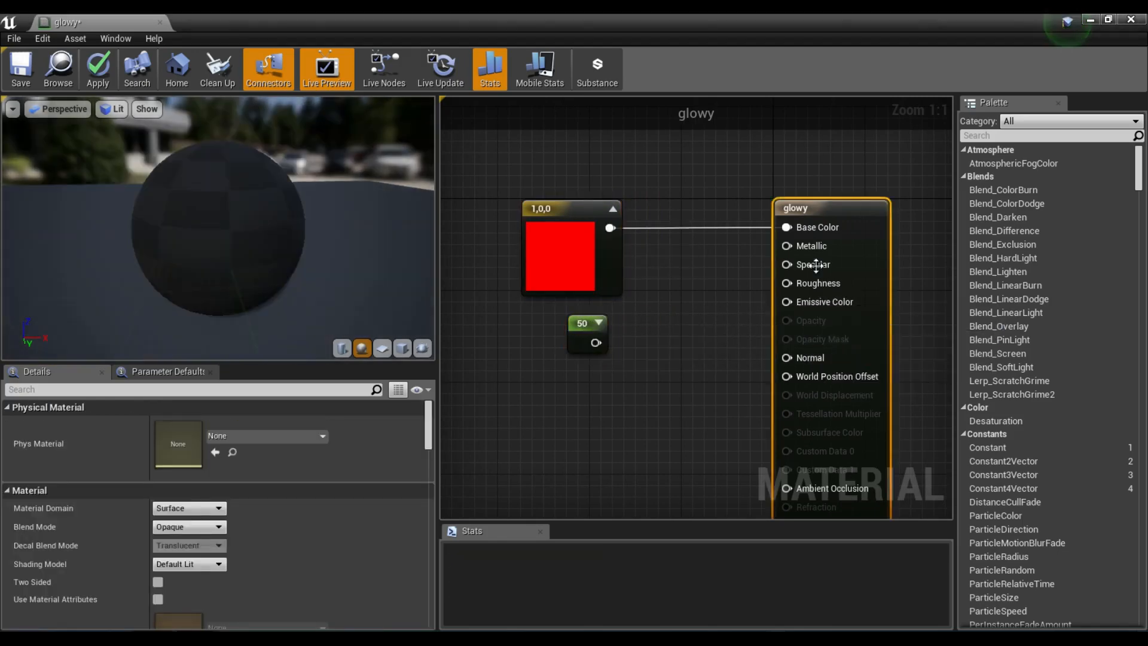
{"action": "right_click", "coordinate": [814, 229]}
{"action": "left_click", "coordinate": [834, 264]}
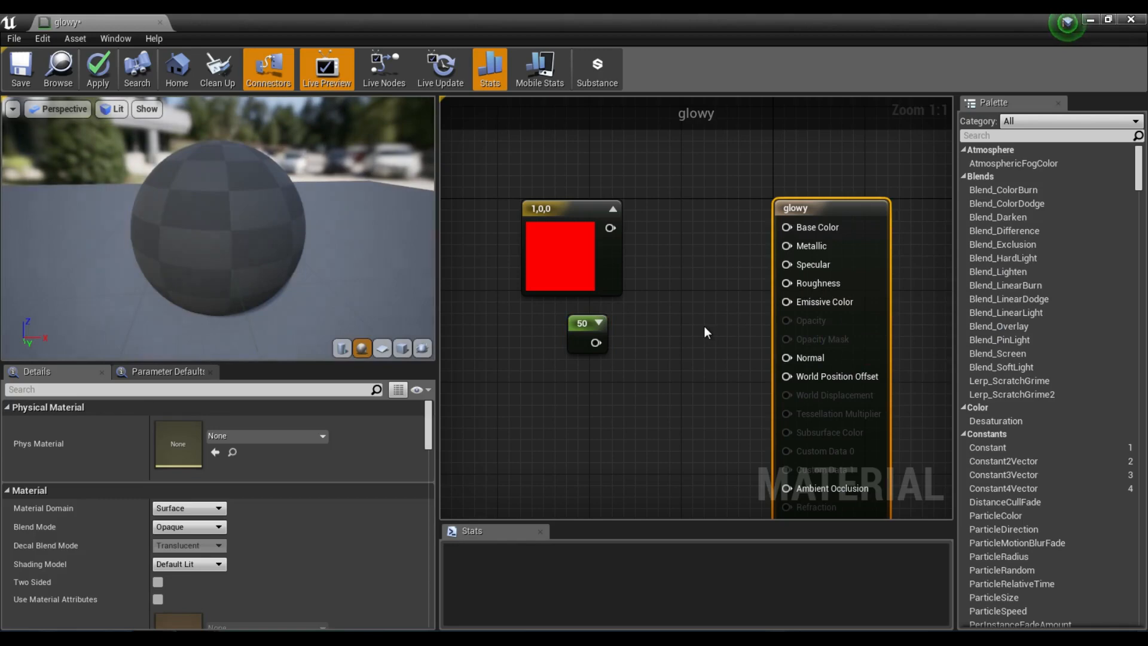
Multiply the red colour (A) by the Constant (B) in a new Multiply node and connect its output to Emissive Color.
{"action": "left_click", "coordinate": [676, 295]}
{"action": "left_click_drag", "start_coordinate": [722, 305], "coordinate": [706, 279]}
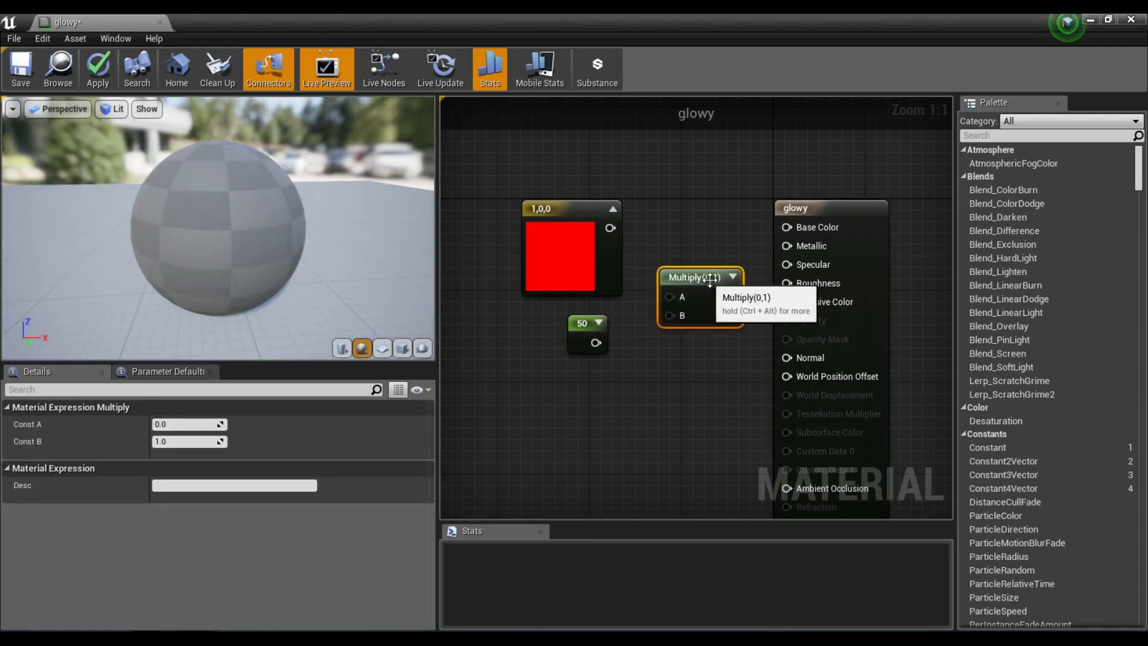
{"action": "left_click_drag", "start_coordinate": [610, 227], "coordinate": [669, 296]}
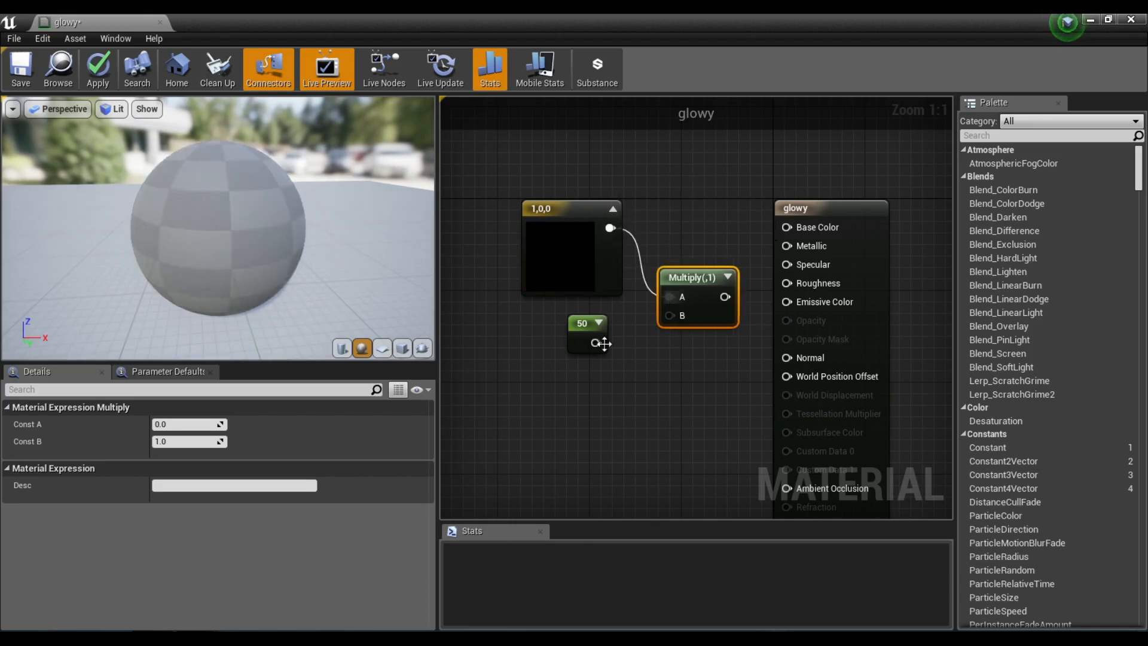
{"action": "left_click_drag", "start_coordinate": [596, 343], "coordinate": [802, 304]}
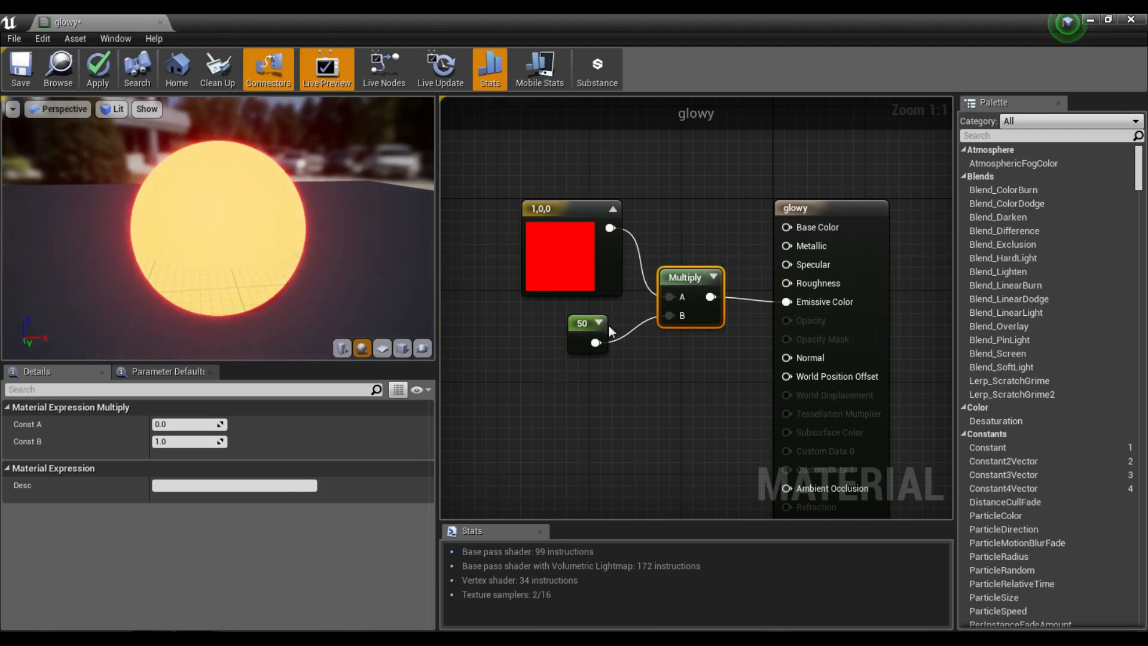
Set the value of the Constant feeding the Multiply node to 1.
{"action": "left_click_drag", "start_coordinate": [247, 280], "coordinate": [412, 284]}
{"action": "left_click", "coordinate": [583, 324]}
{"action": "left_click", "coordinate": [185, 424]}
{"action": "type", "text": "1"}
{"action": "key", "text": "Return"}
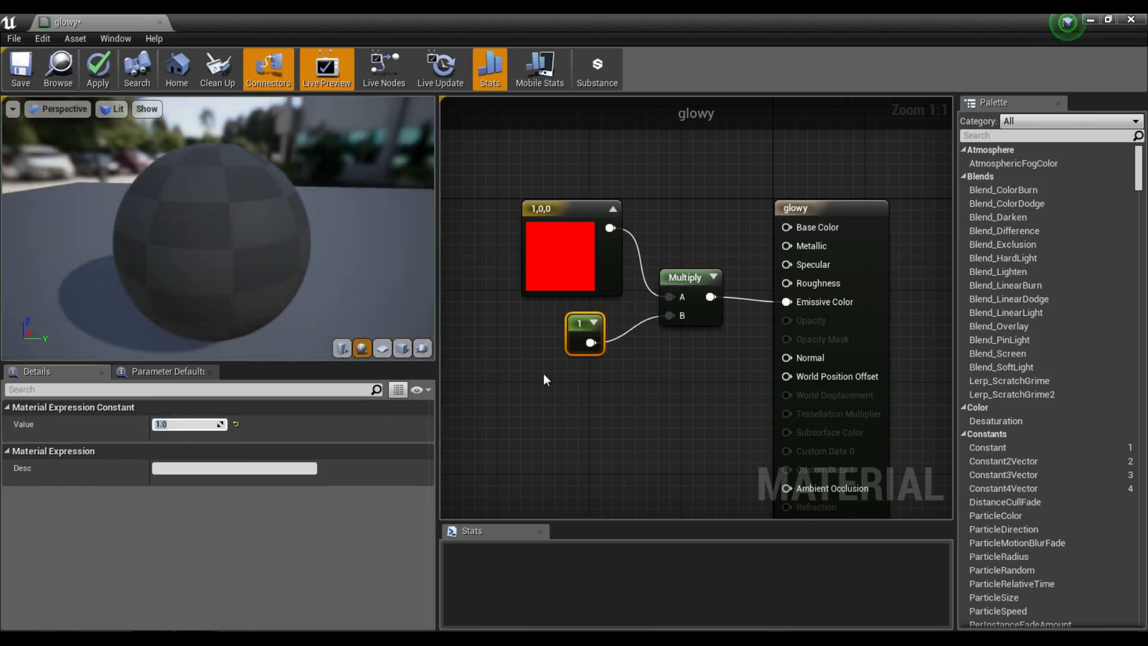
Move the Constant node farther from the Multiply node and set its value to 100.
{"action": "left_click_drag", "start_coordinate": [567, 327], "coordinate": [520, 327]}
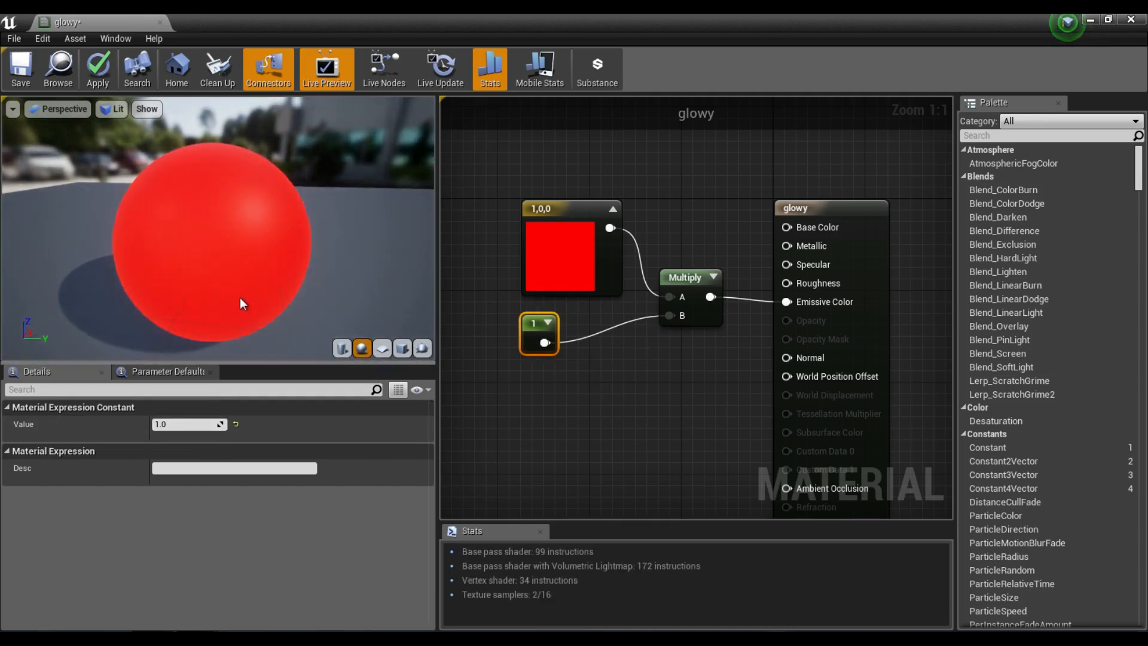
{"action": "left_click", "coordinate": [578, 227]}
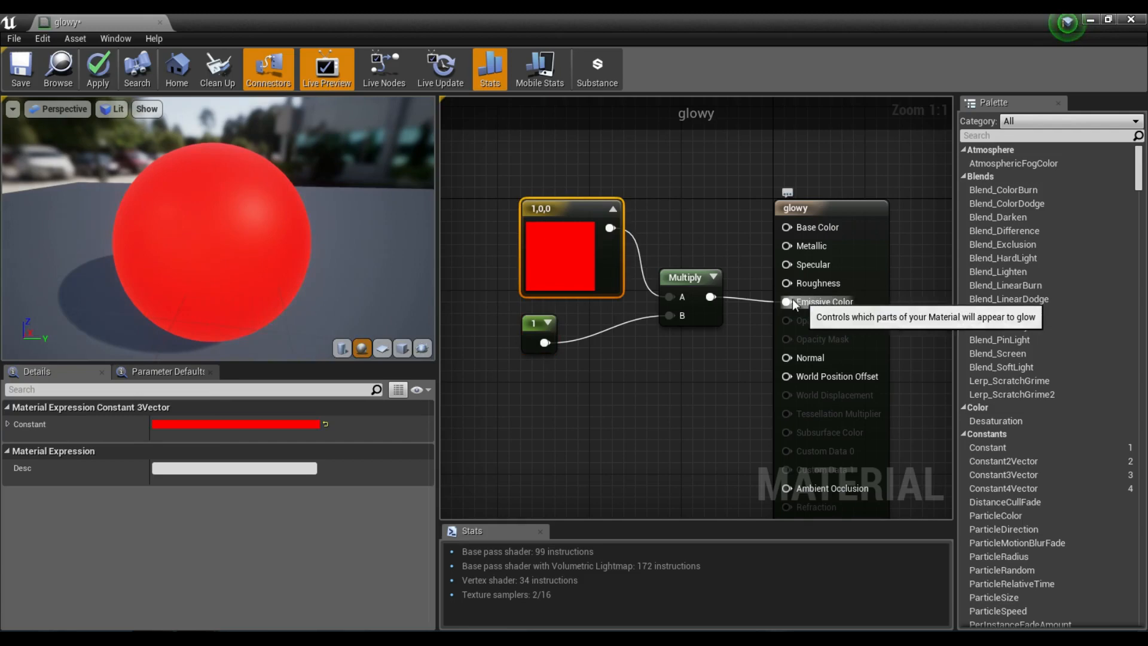
{"action": "left_click", "coordinate": [535, 335]}
{"action": "left_click", "coordinate": [189, 424]}
{"action": "type", "text": "100"}
{"action": "key", "text": "Return"}
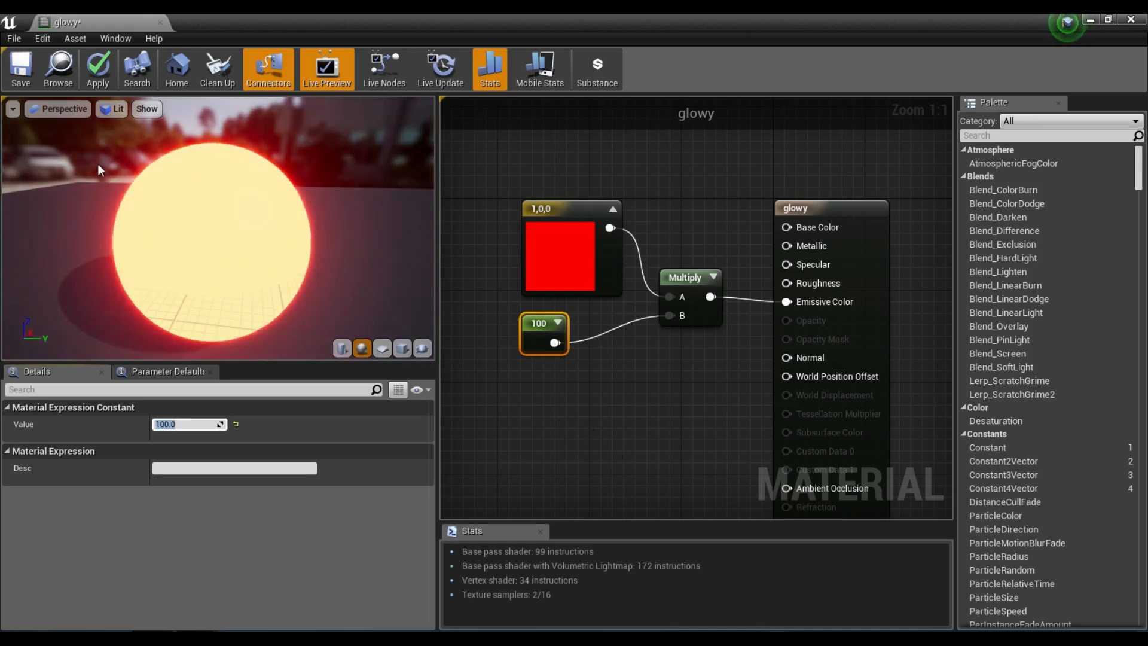
{"action": "scroll", "coordinate": [176, 260], "scroll_direction": "down", "scroll_amount": 5}
{"action": "left_click_drag", "start_coordinate": [170, 268], "coordinate": [240, 267]}
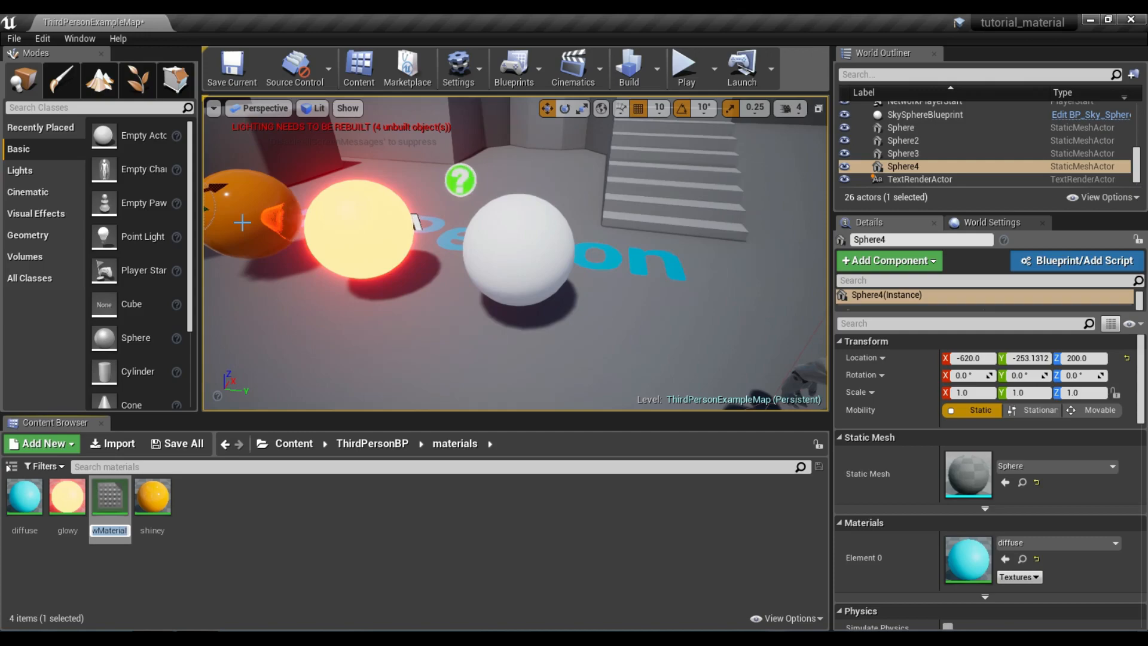
Create a new material in the materials folder, accept its default name and open it for editing.
{"action": "key", "text": "Return"}
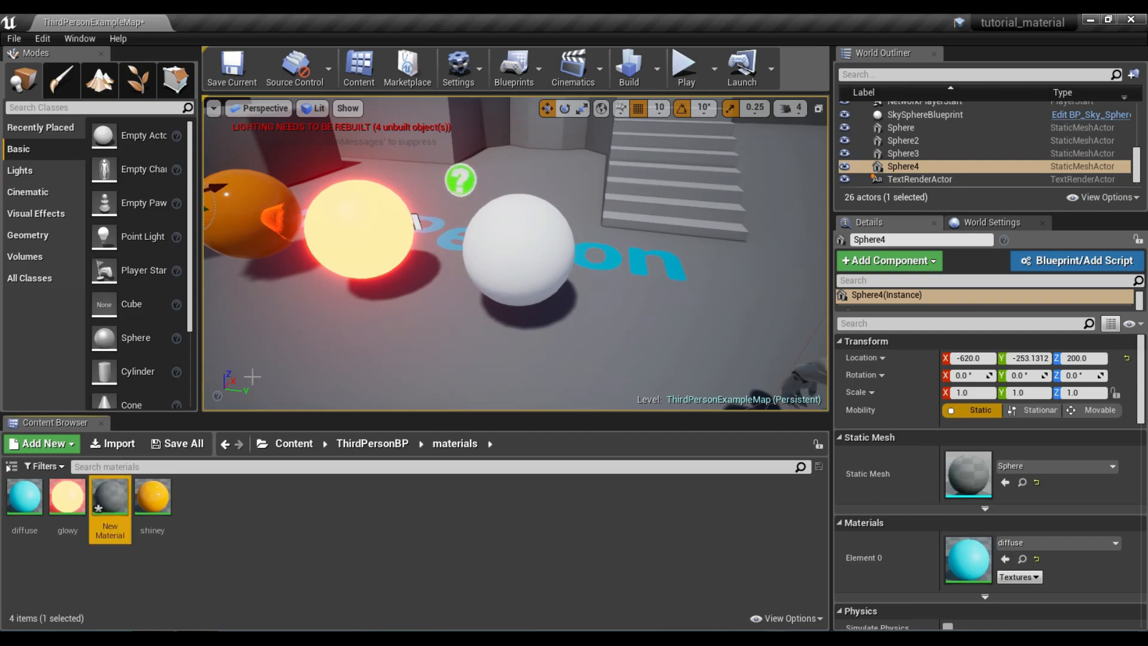
{"action": "double_click", "coordinate": [108, 519]}
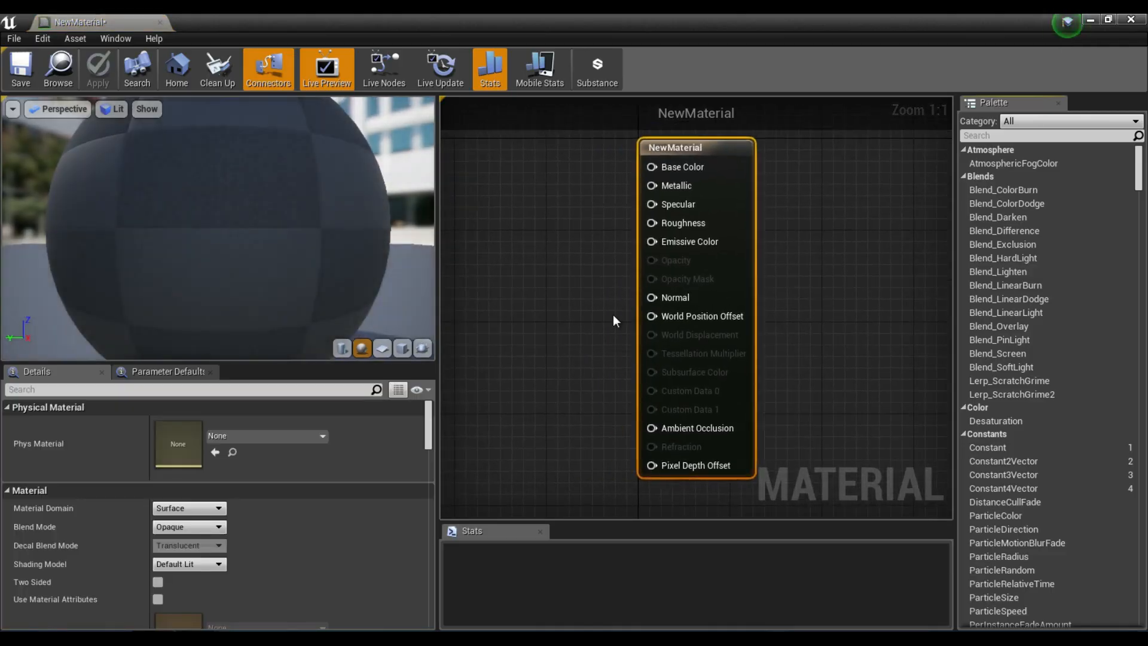
{"action": "right_click_drag", "start_coordinate": [612, 323], "coordinate": [653, 334]}
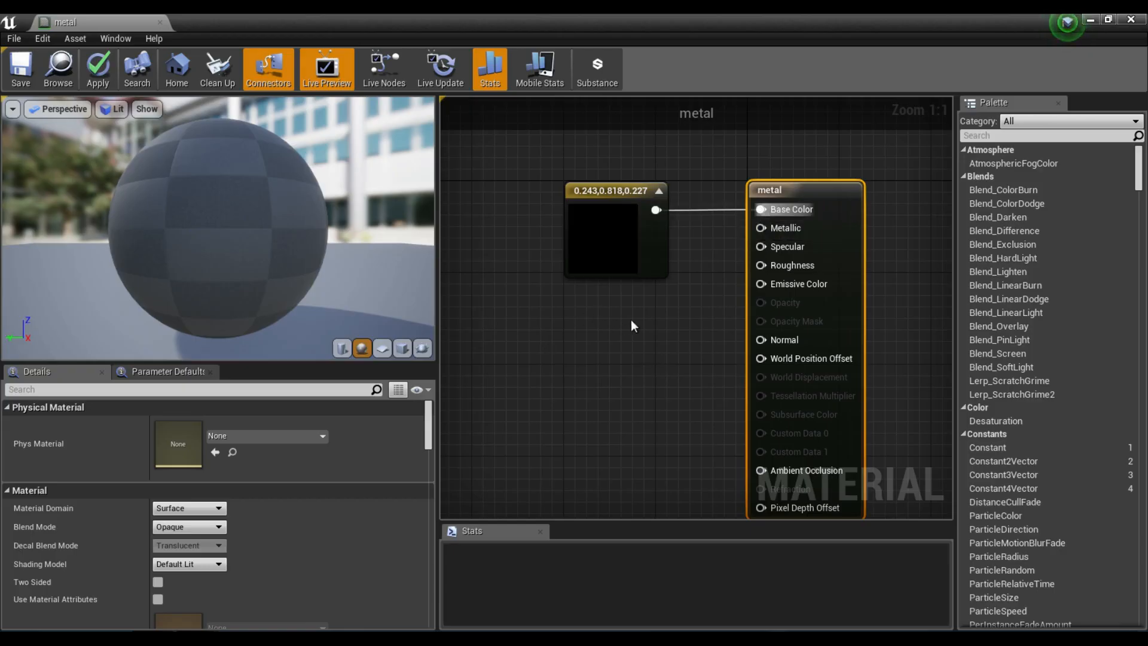
Add a Constant node to the metal material, connect it to the Metallic input and set its value to 1.
{"action": "left_click", "coordinate": [648, 289]}
{"action": "left_click_drag", "start_coordinate": [647, 289], "coordinate": [760, 228]}
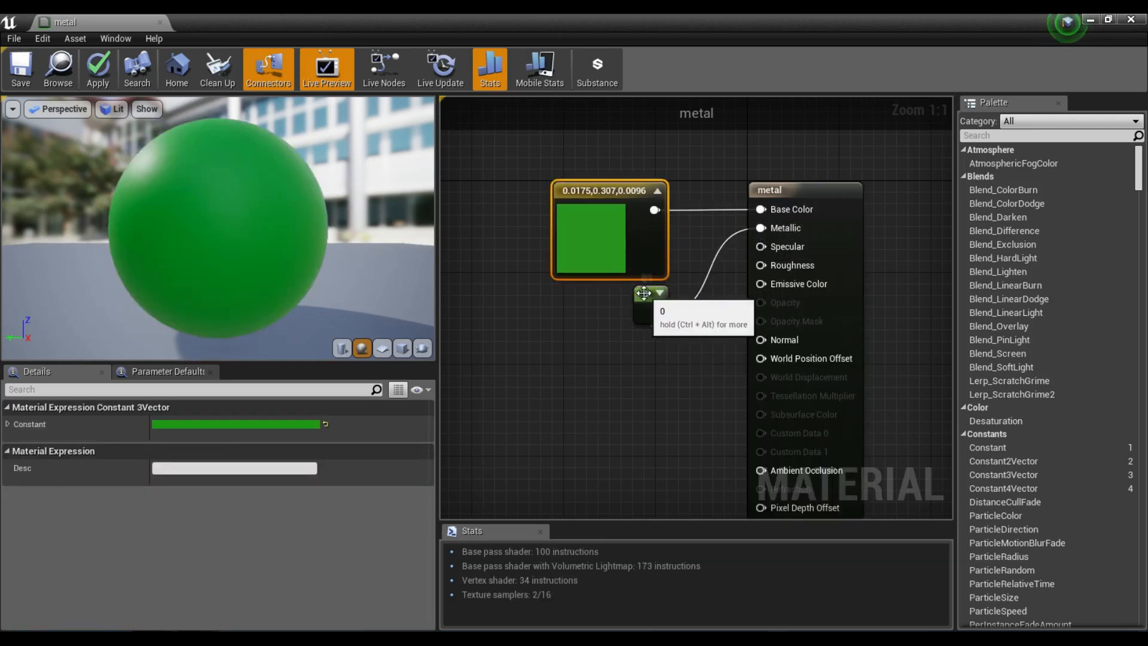
{"action": "left_click", "coordinate": [643, 296]}
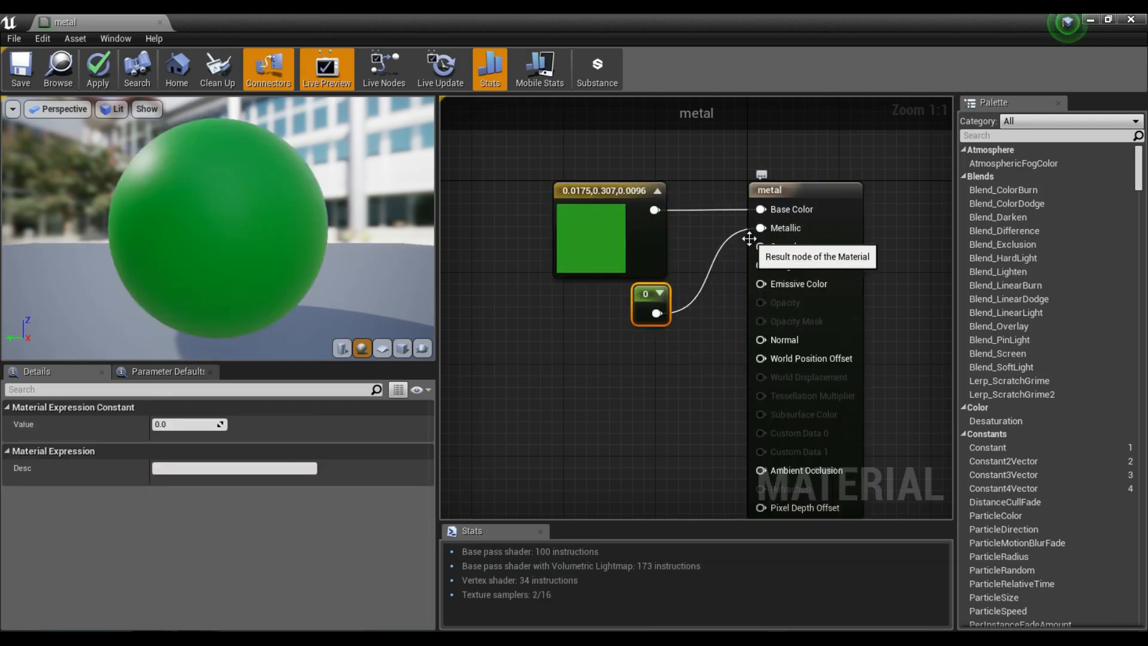
{"action": "left_click", "coordinate": [186, 424]}
{"action": "type", "text": "1"}
{"action": "key", "text": "Return"}
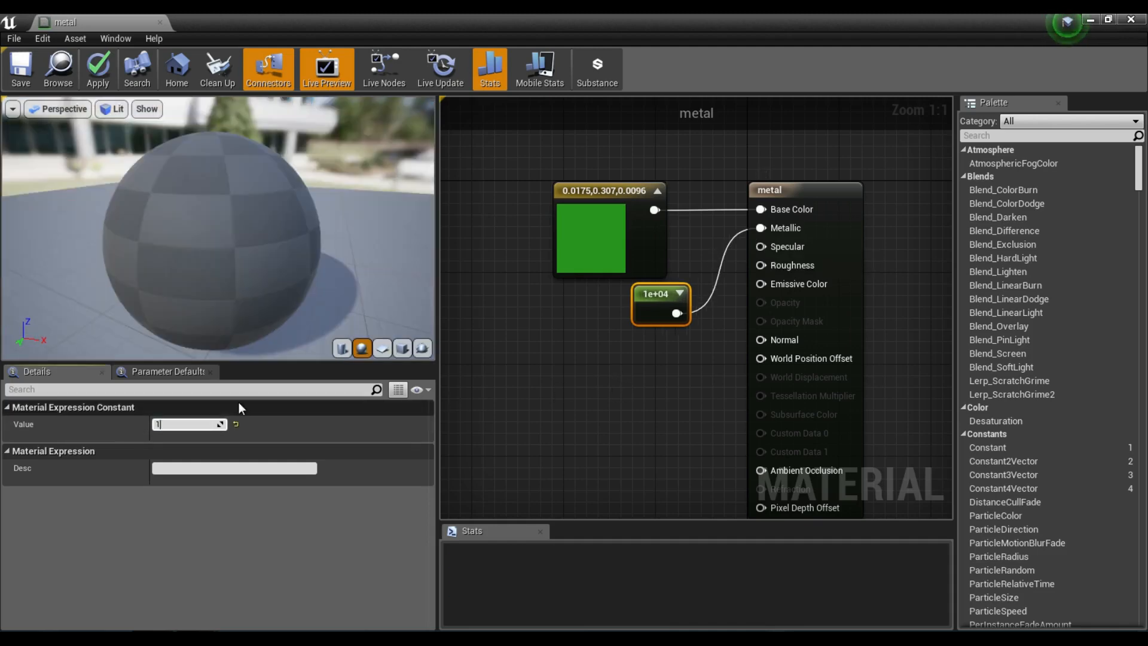
{"action": "type", "text": "1"}
{"action": "key", "text": "Return"}
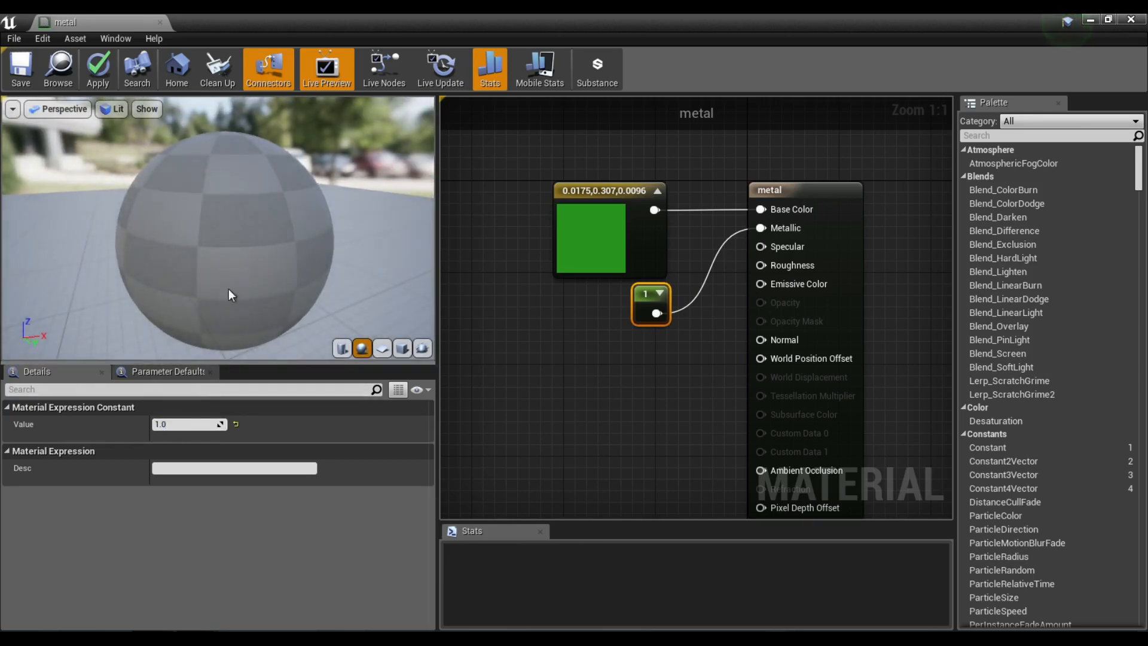
Save the metal material and close its editor.
{"action": "left_click", "coordinate": [33, 57]}
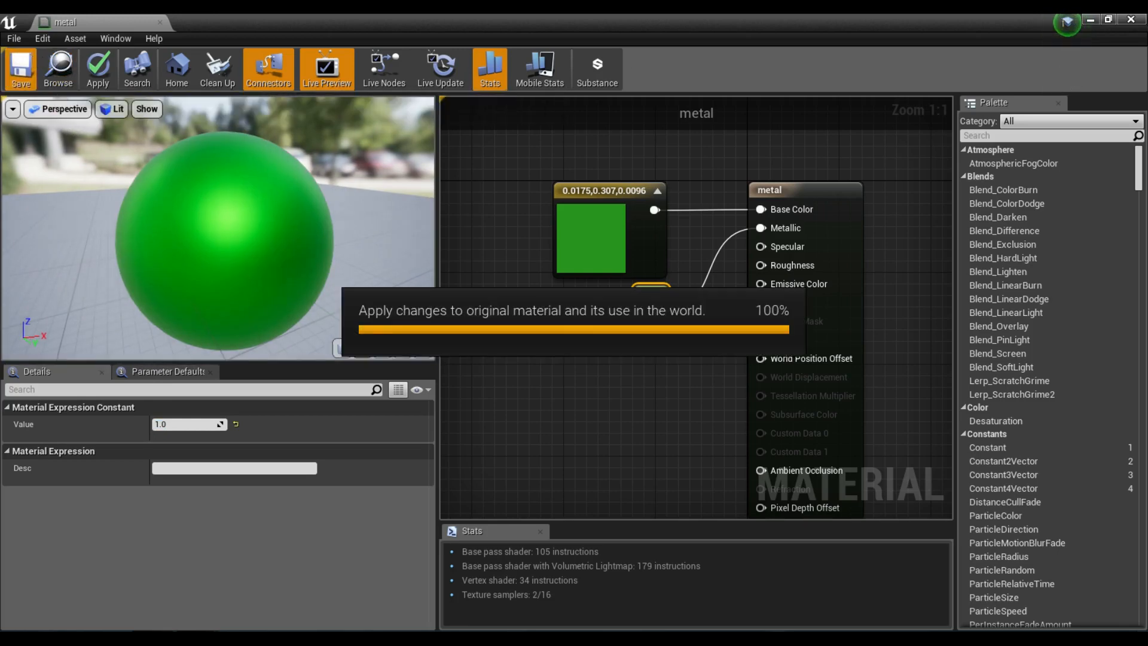
{"action": "left_click", "coordinate": [1131, 20]}
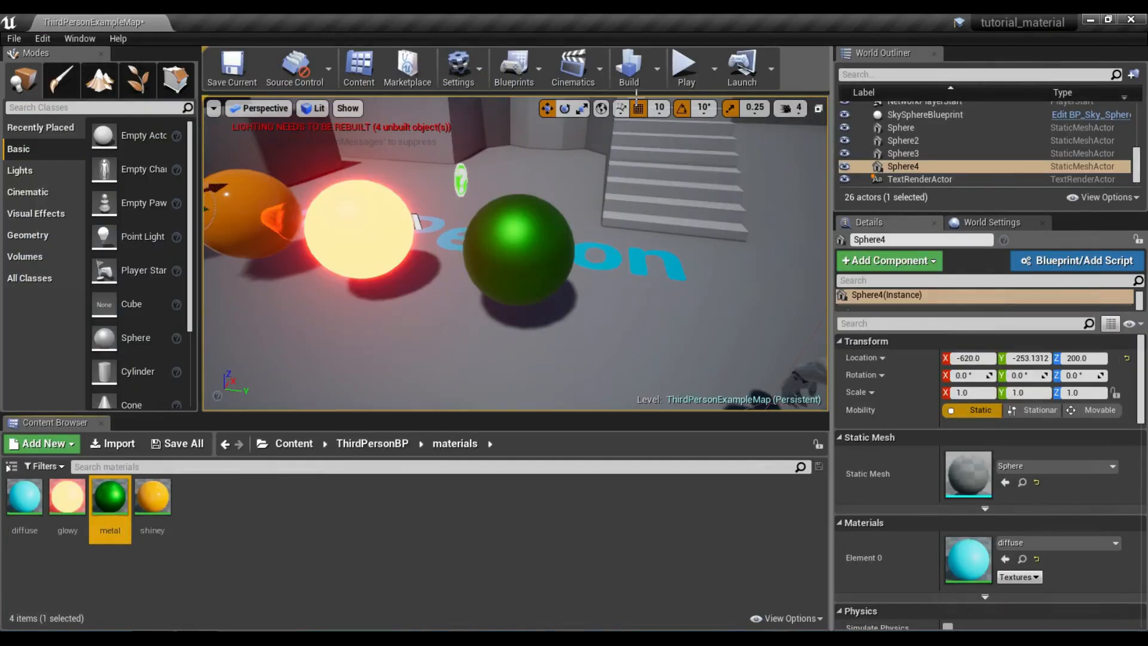
Play the level, walk the character past the four spheres to examine their materials, and stop the play session.
{"action": "left_click", "coordinate": [687, 65]}
{"action": "left_click", "coordinate": [643, 247]}
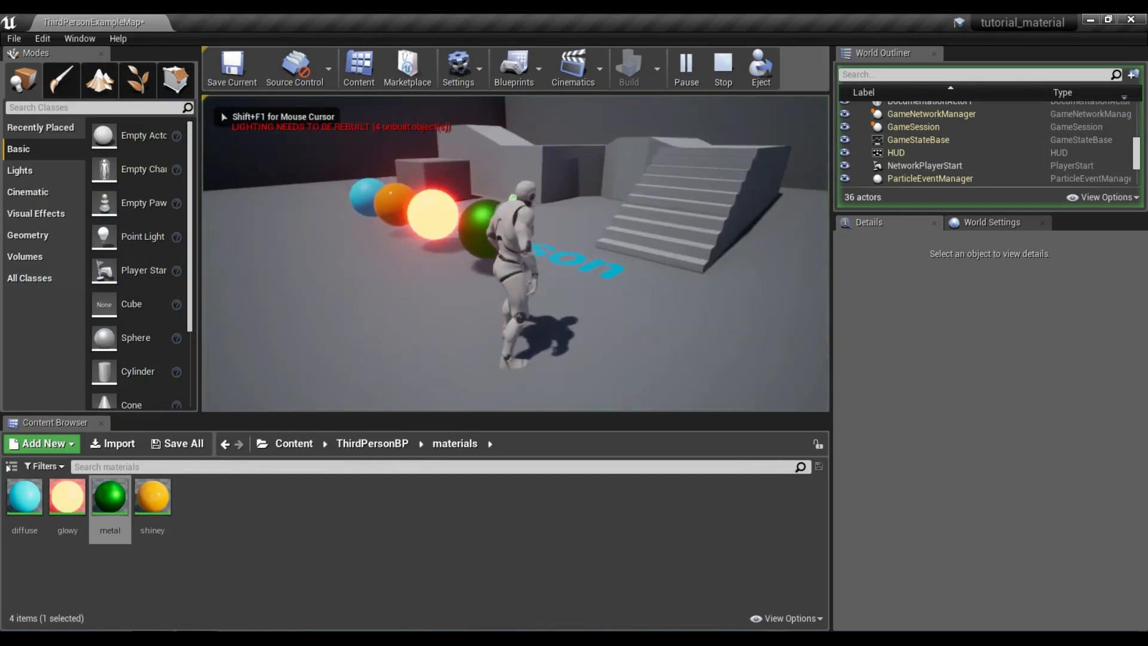
{"action": "key", "text": "w"}
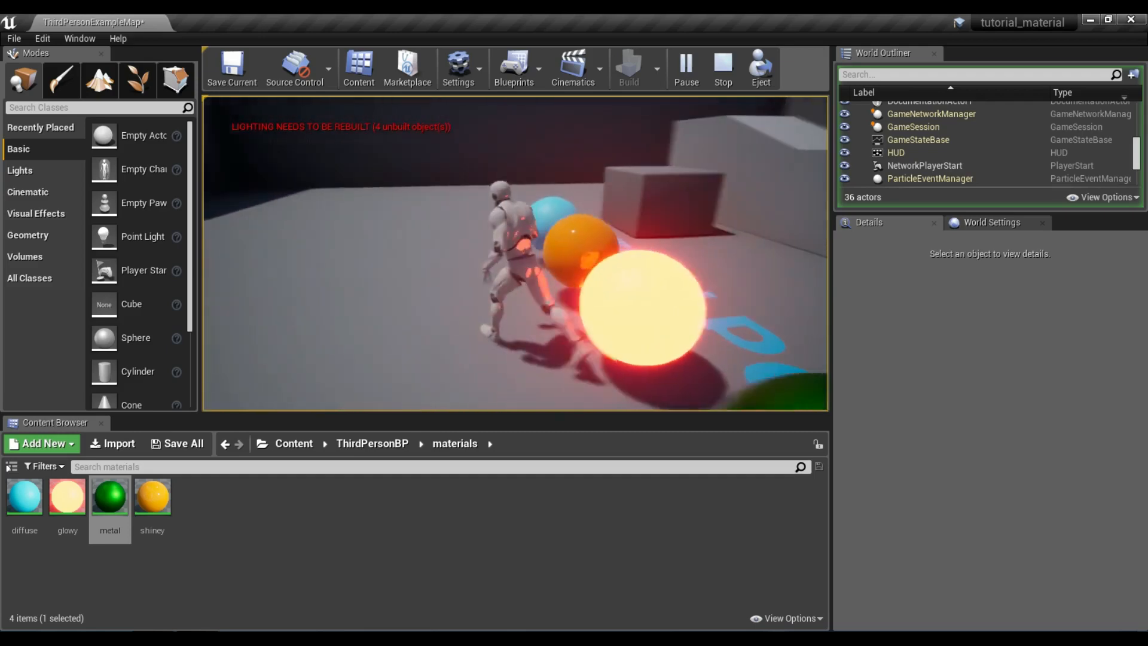
{"action": "key", "text": "Escape"}
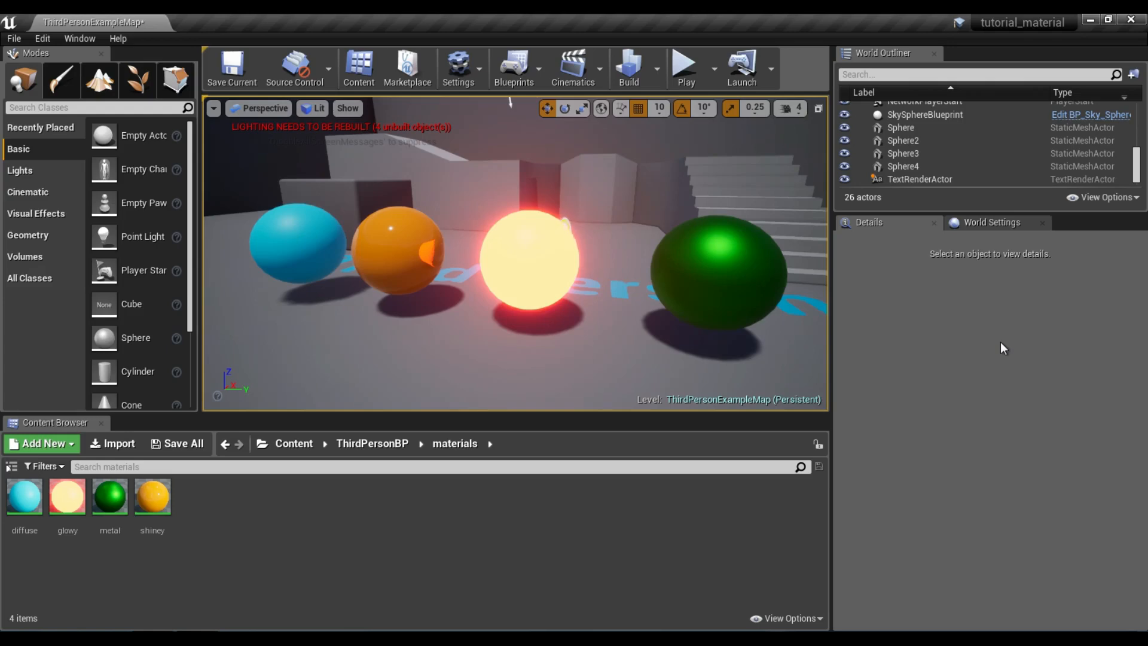
{"action": "right_click_drag", "start_coordinate": [794, 347], "coordinate": [799, 345]}
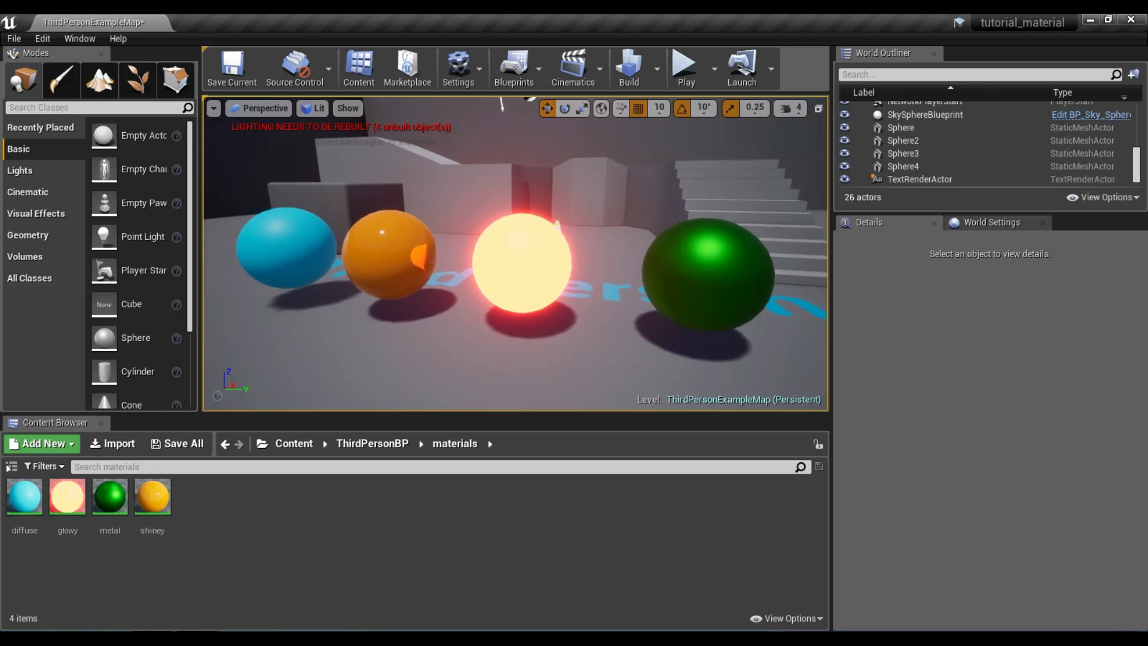